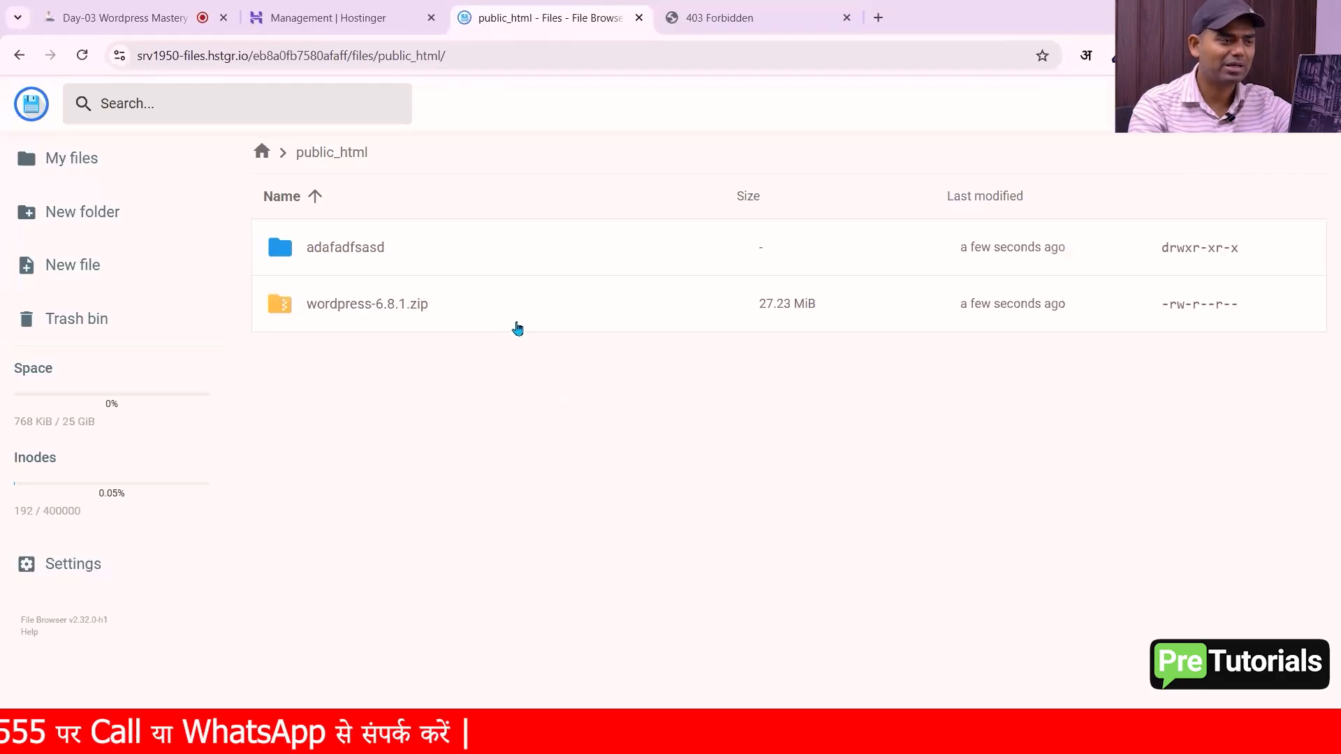
Check the contents of the extracted wordpress folder inside adafadfsasd, then return to public_html.
{"action": "left_click", "coordinate": [377, 318]}
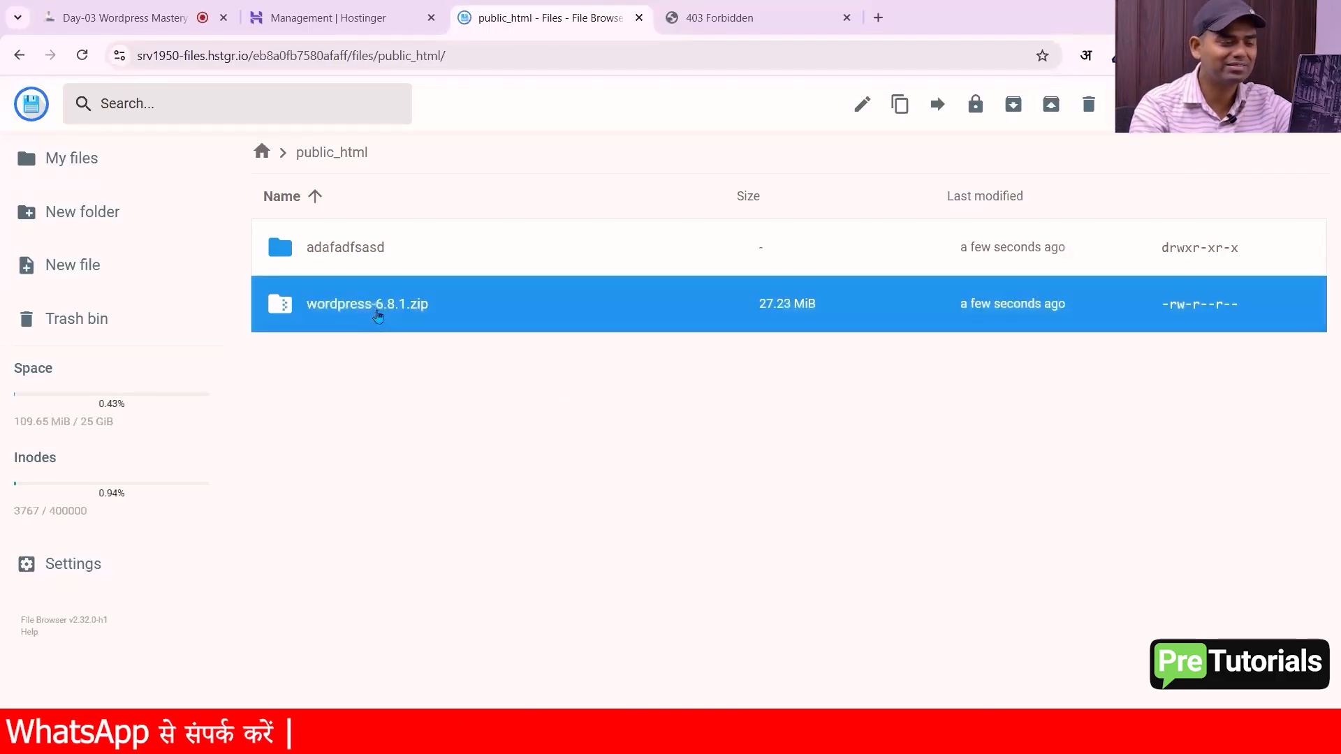
{"action": "double_click", "coordinate": [398, 255]}
{"action": "double_click", "coordinate": [401, 257]}
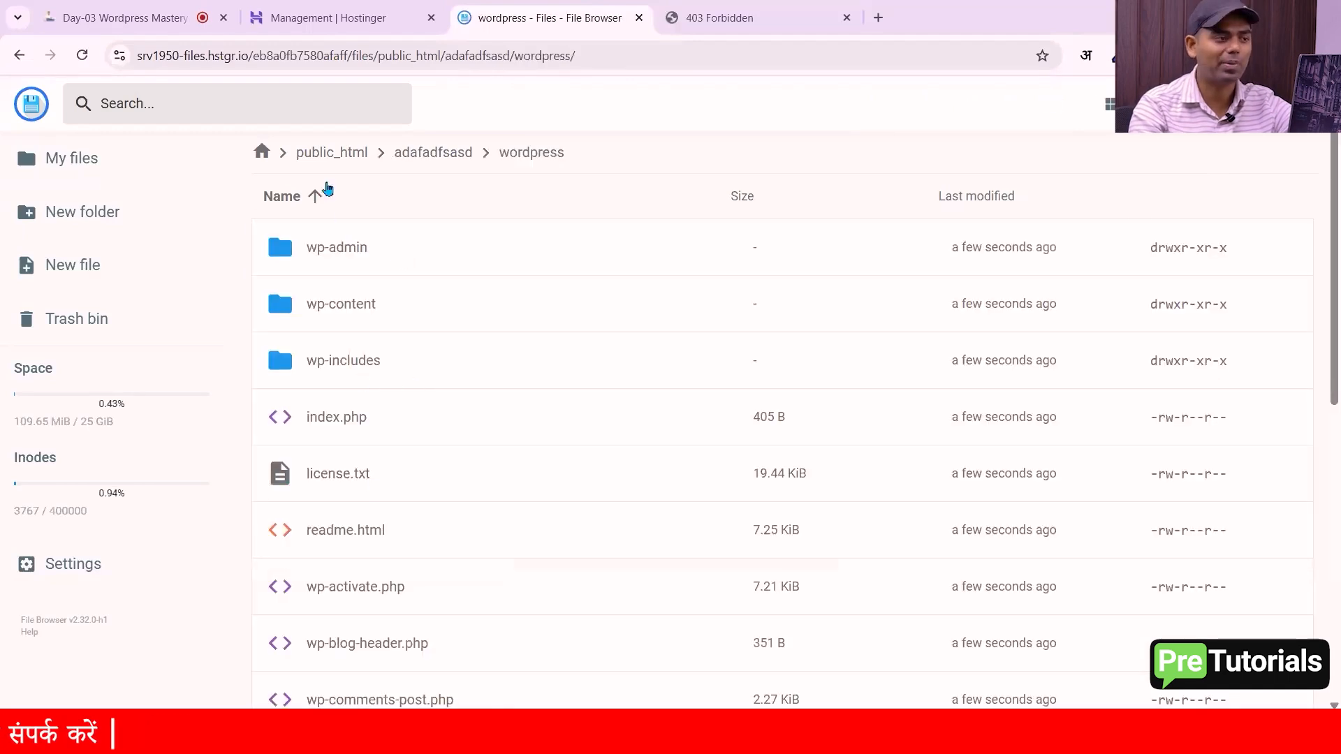
{"action": "left_click", "coordinate": [330, 154]}
Delete wordpress-6.8.1.zip from public_html permanently, skipping the trash bin.
{"action": "left_click", "coordinate": [381, 314]}
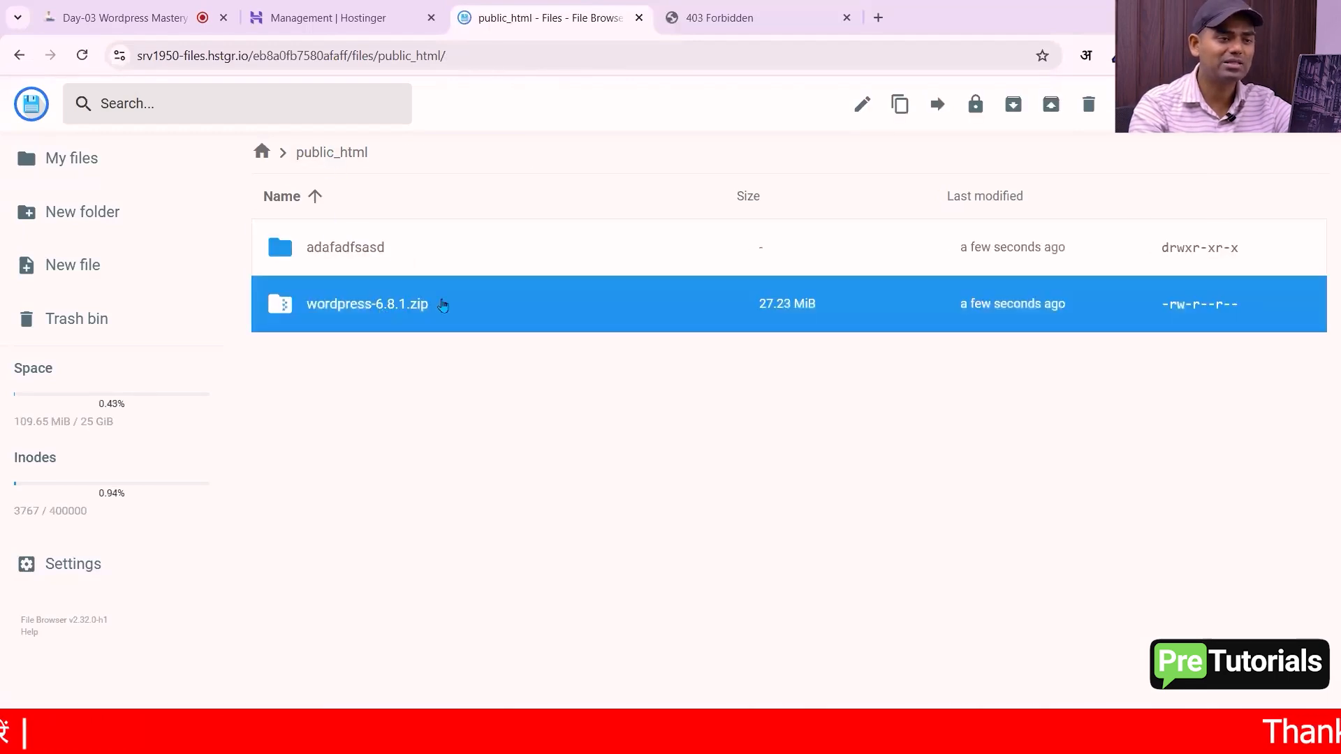
{"action": "left_click", "coordinate": [1088, 104]}
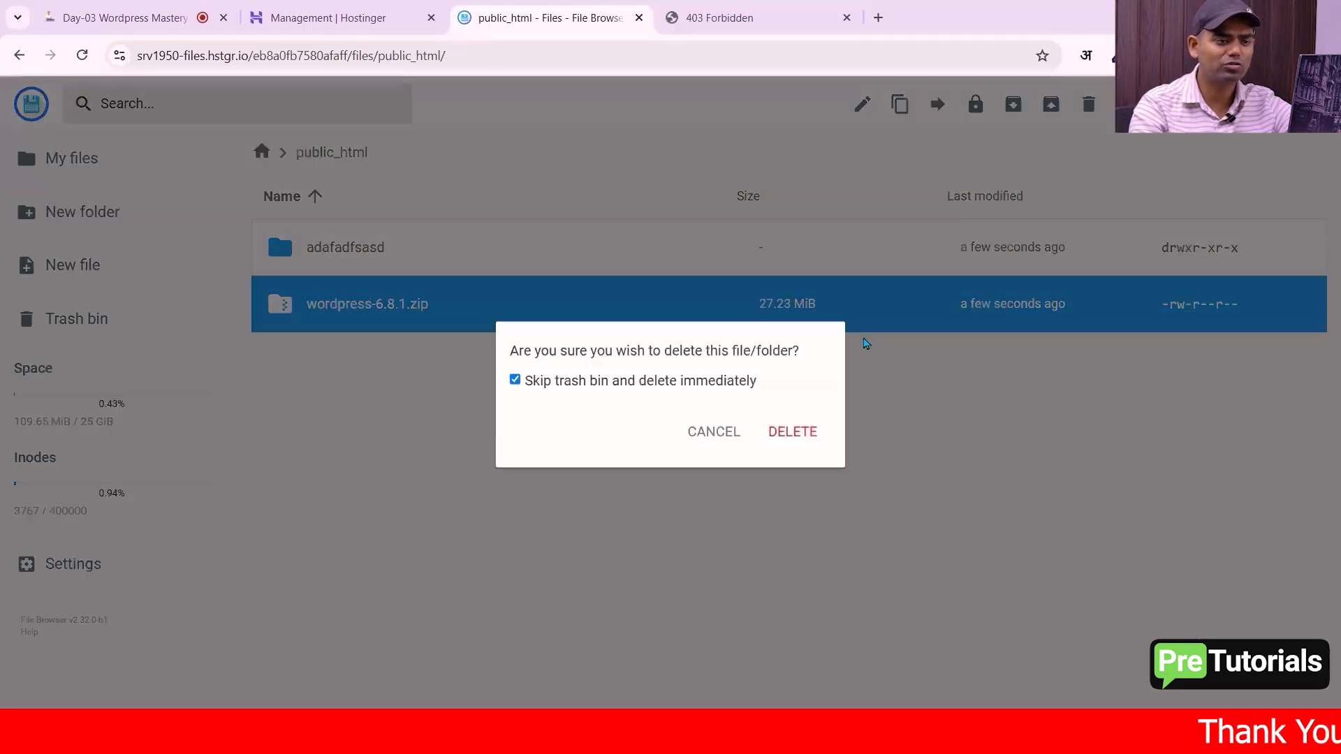
{"action": "left_click", "coordinate": [785, 433]}
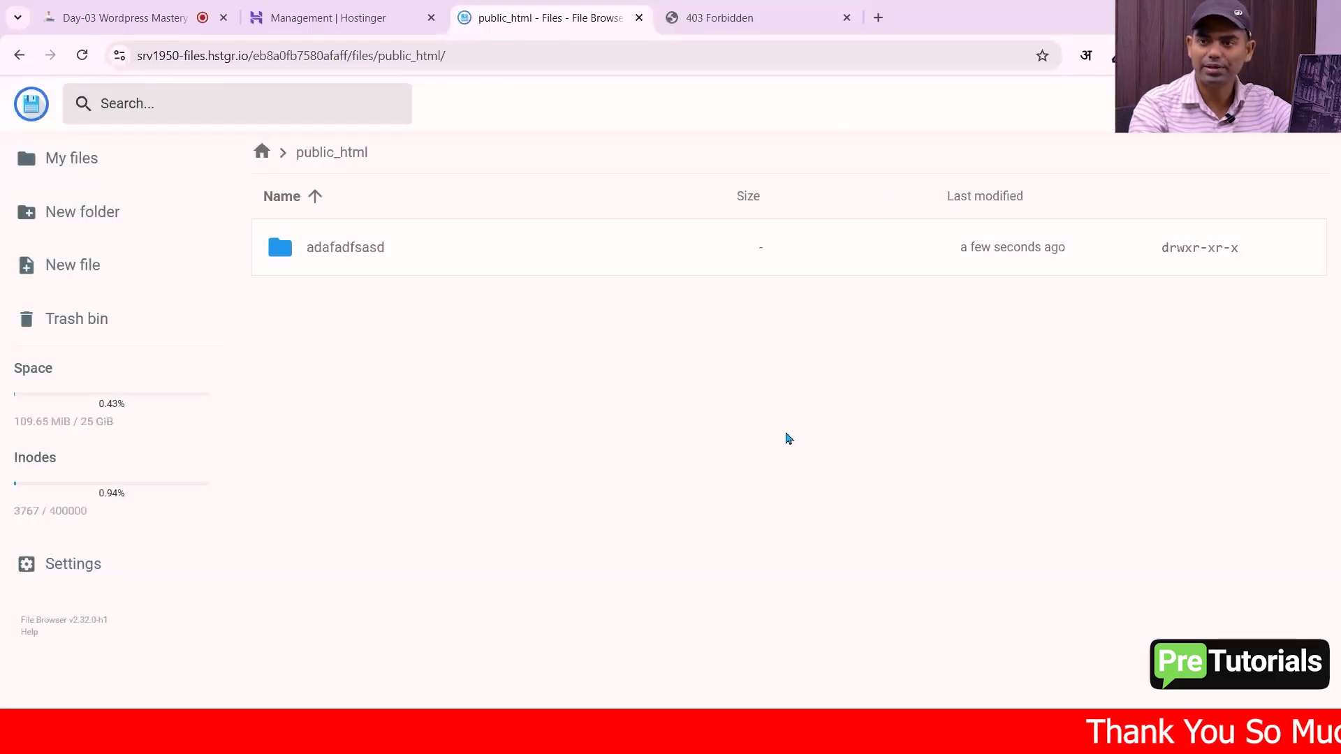
Open the wordpress folder inside adafadfsasd and look through its WordPress folders and PHP files.
{"action": "double_click", "coordinate": [339, 264]}
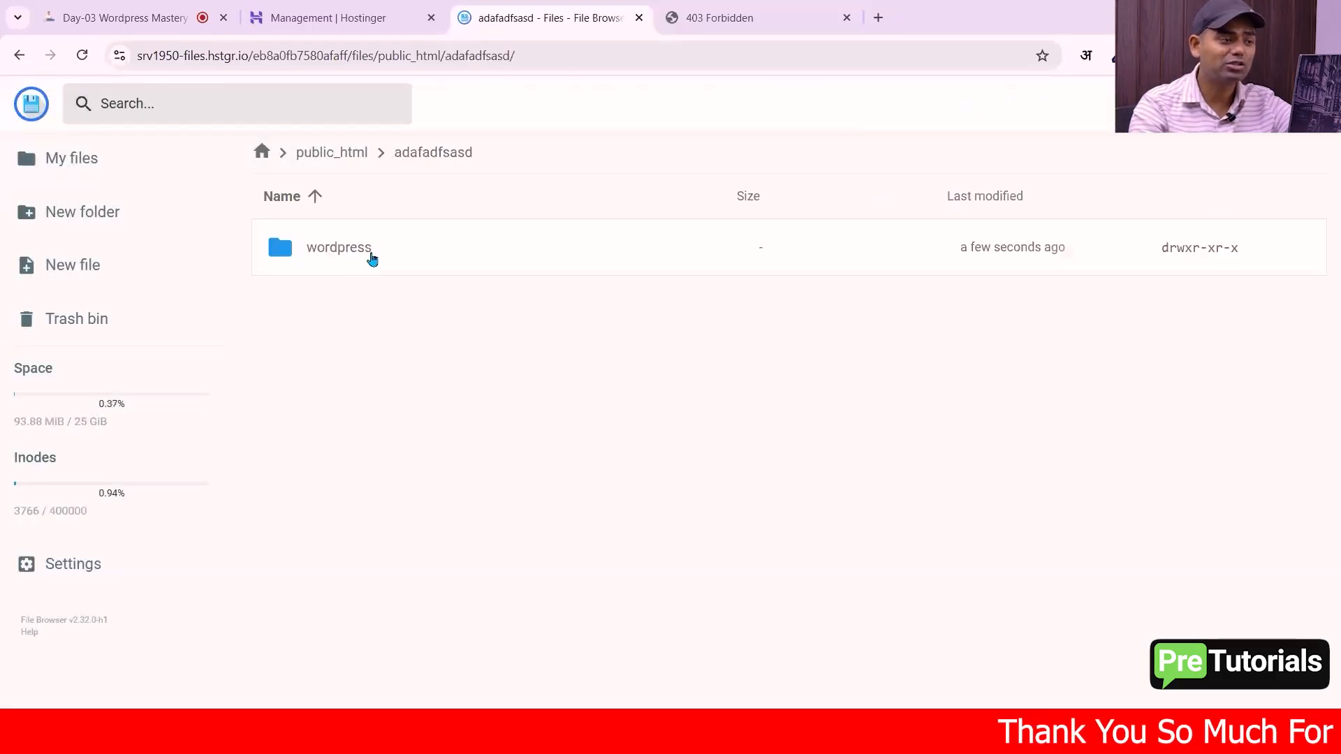
{"action": "double_click", "coordinate": [372, 257]}
{"action": "scroll", "coordinate": [742, 537], "scroll_direction": "down", "scroll_amount": 5}
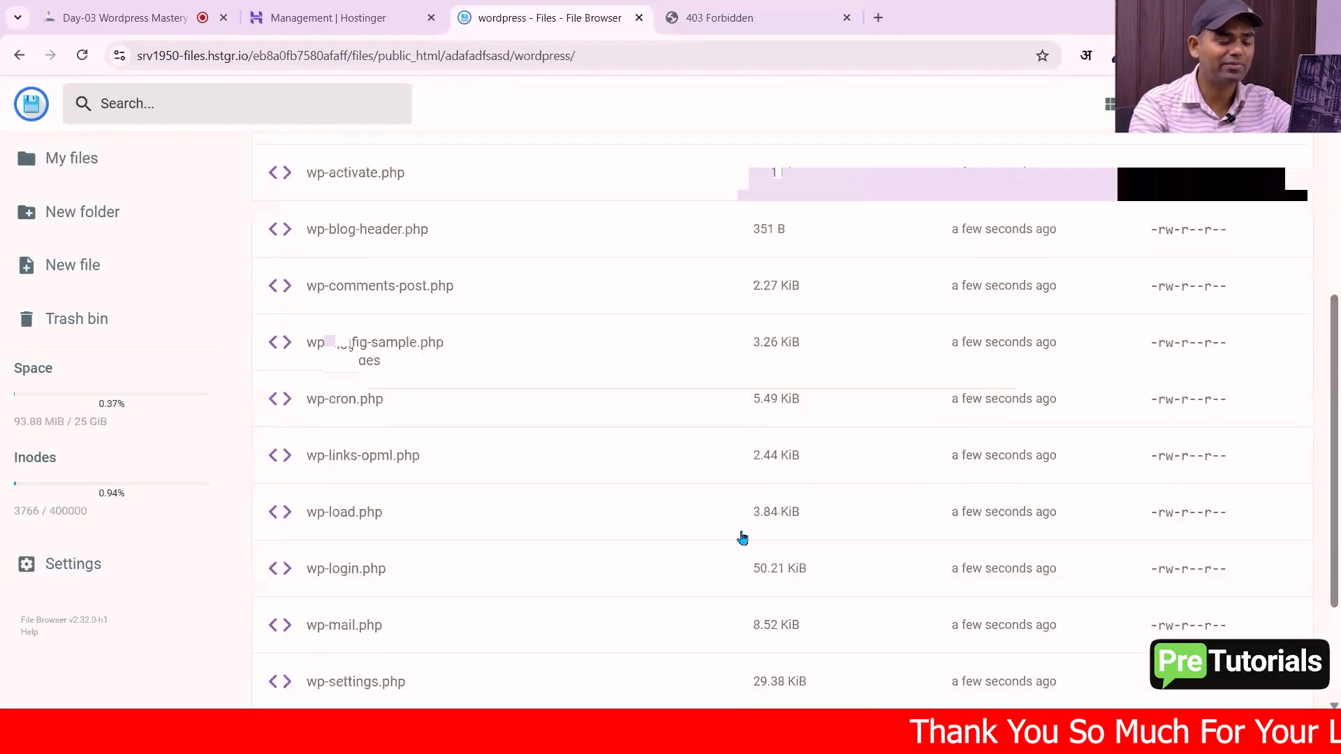
{"action": "scroll", "coordinate": [739, 538], "scroll_direction": "up", "scroll_amount": 10}
{"action": "left_click", "coordinate": [383, 267]}
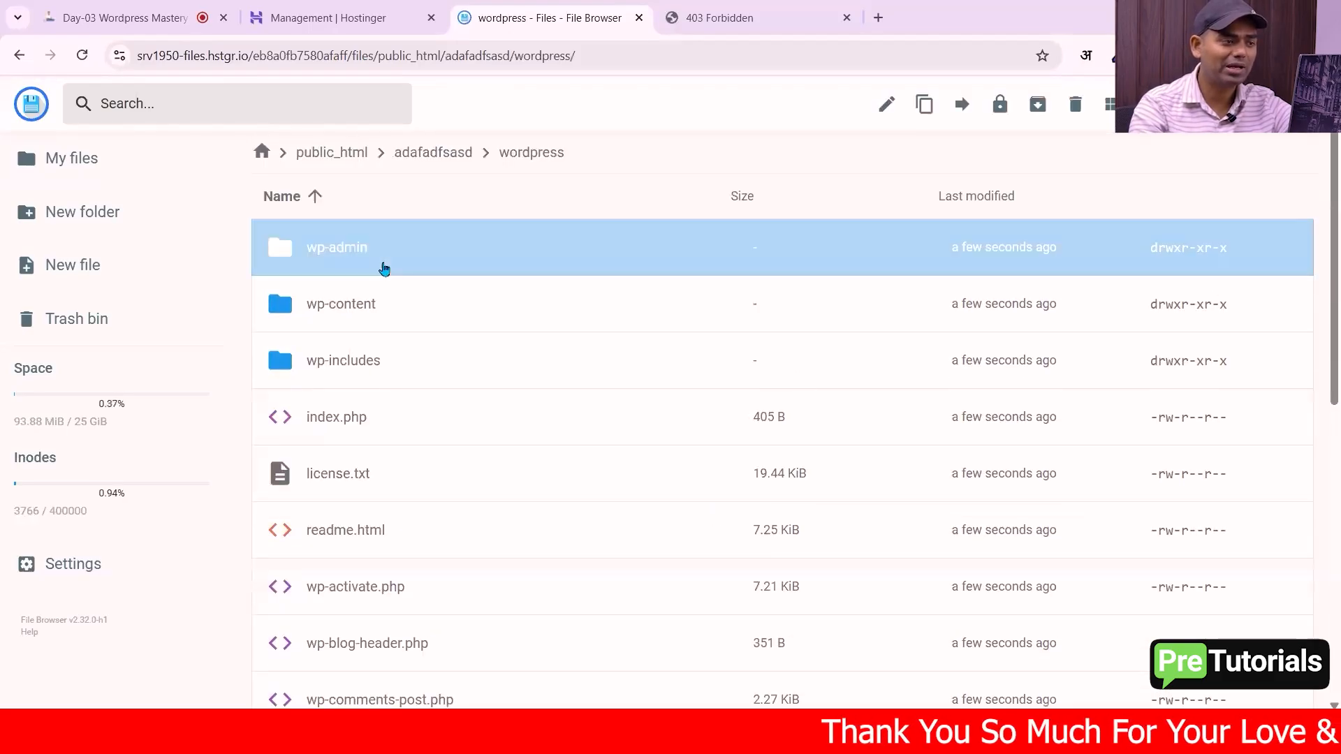
{"action": "left_click", "coordinate": [409, 319]}
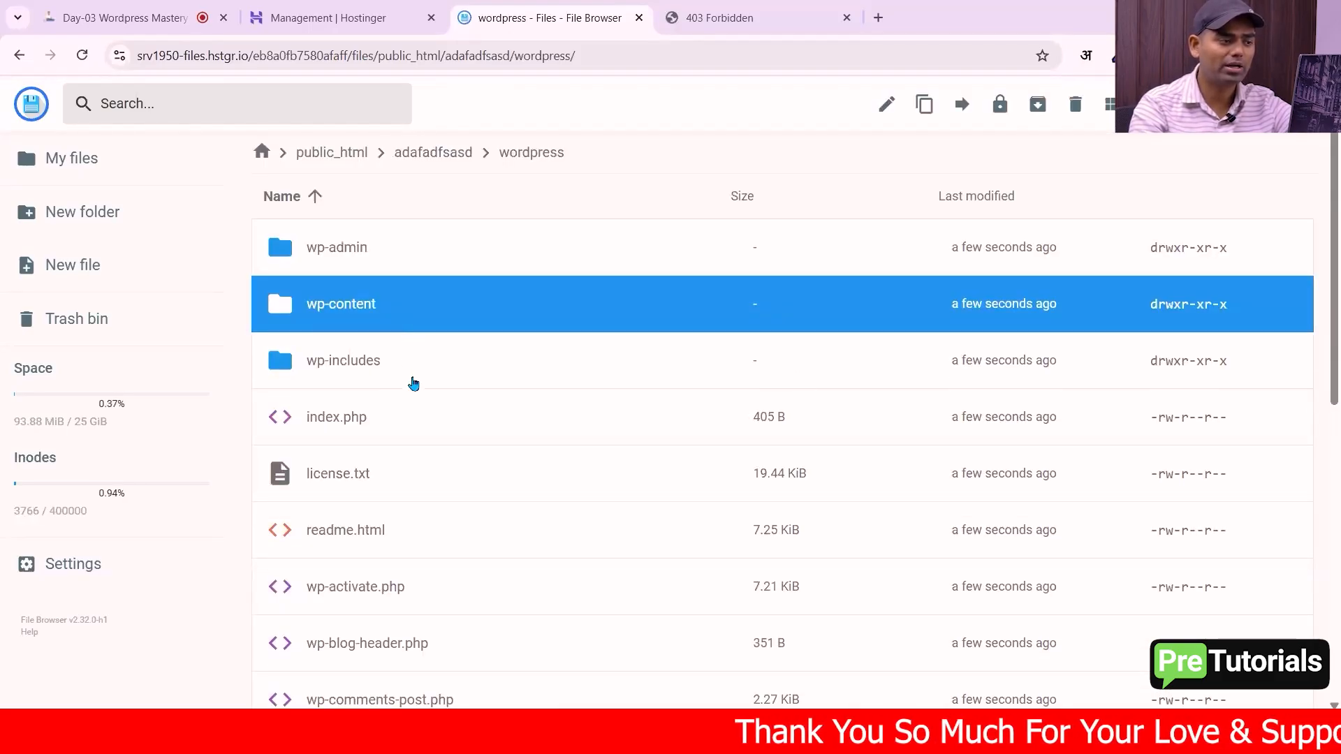
{"action": "left_click", "coordinate": [414, 383]}
{"action": "scroll", "coordinate": [413, 382], "scroll_direction": "down", "scroll_amount": 4}
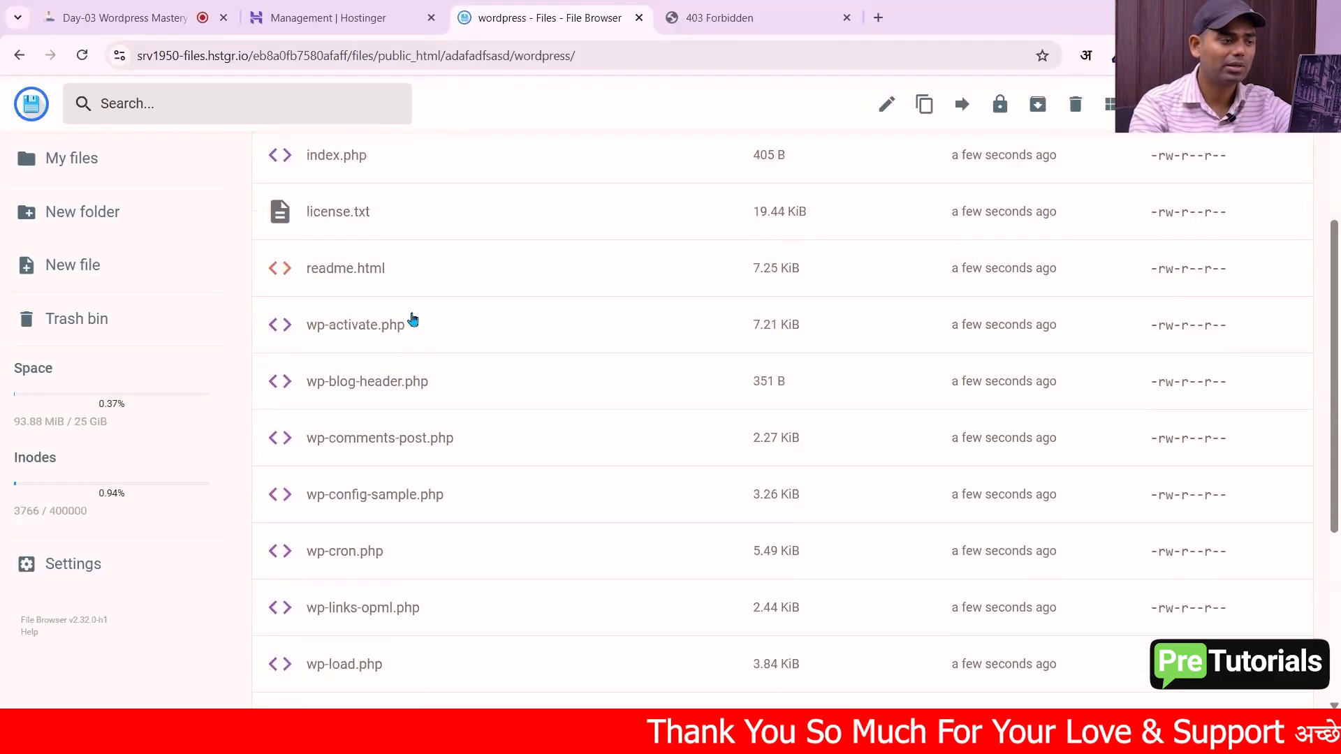
{"action": "left_click", "coordinate": [409, 576]}
{"action": "scroll", "coordinate": [408, 578], "scroll_direction": "down", "scroll_amount": 5}
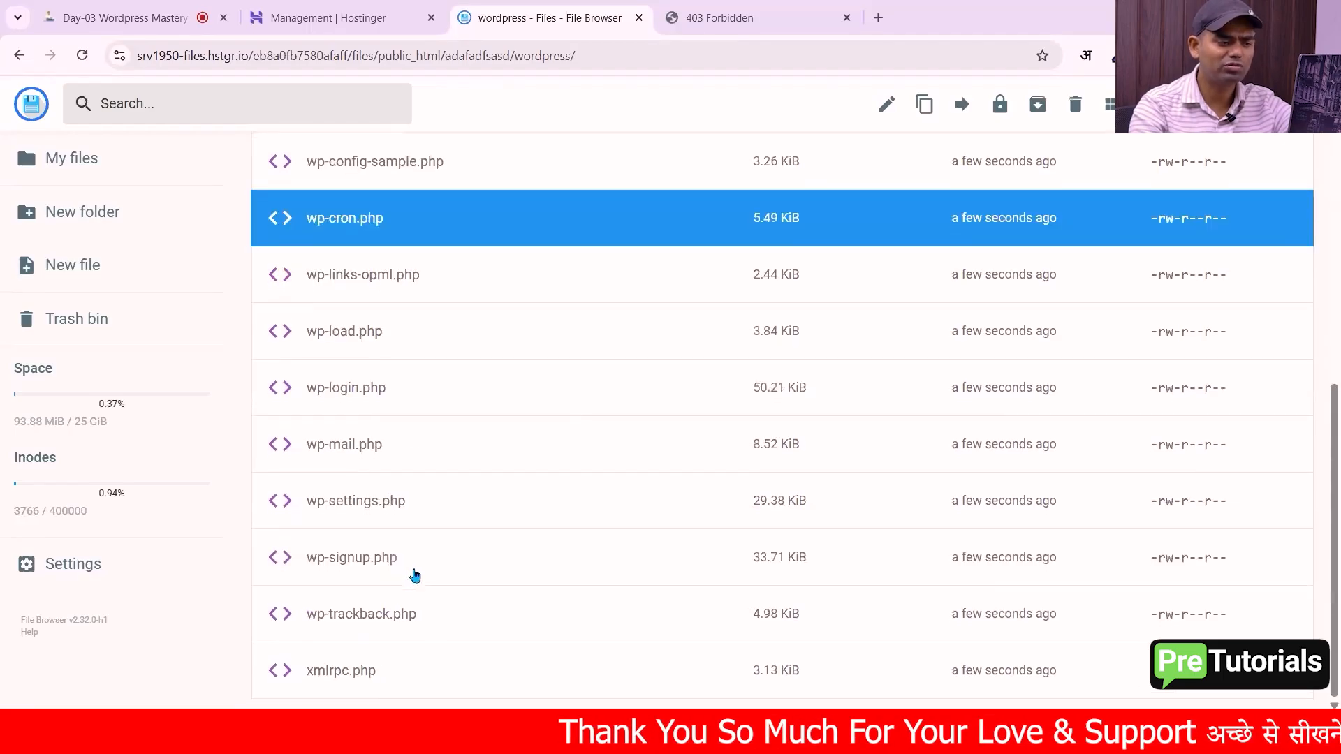
{"action": "scroll", "coordinate": [422, 566], "scroll_direction": "up", "scroll_amount": 9}
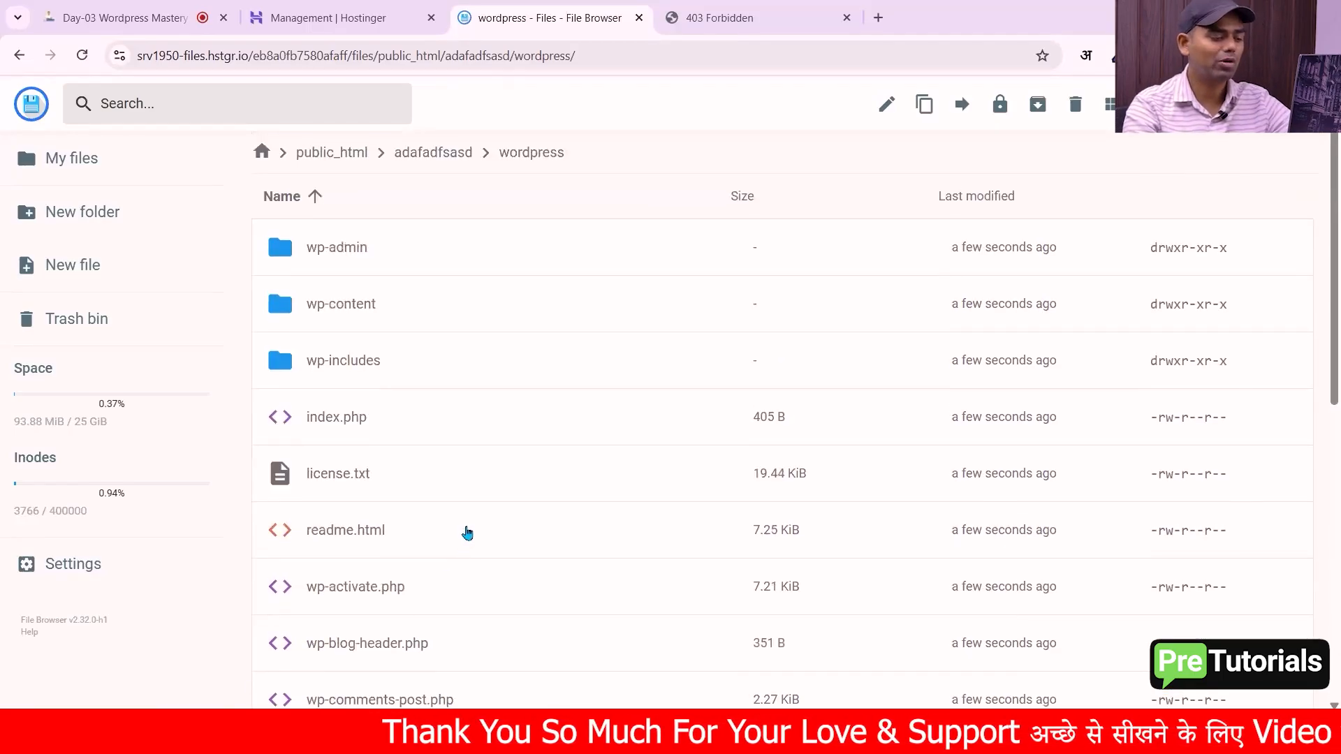
Move all files and folders from adafadfsasd/wordpress into /files/public_html/.
{"action": "key", "text": "ctrl+a"}
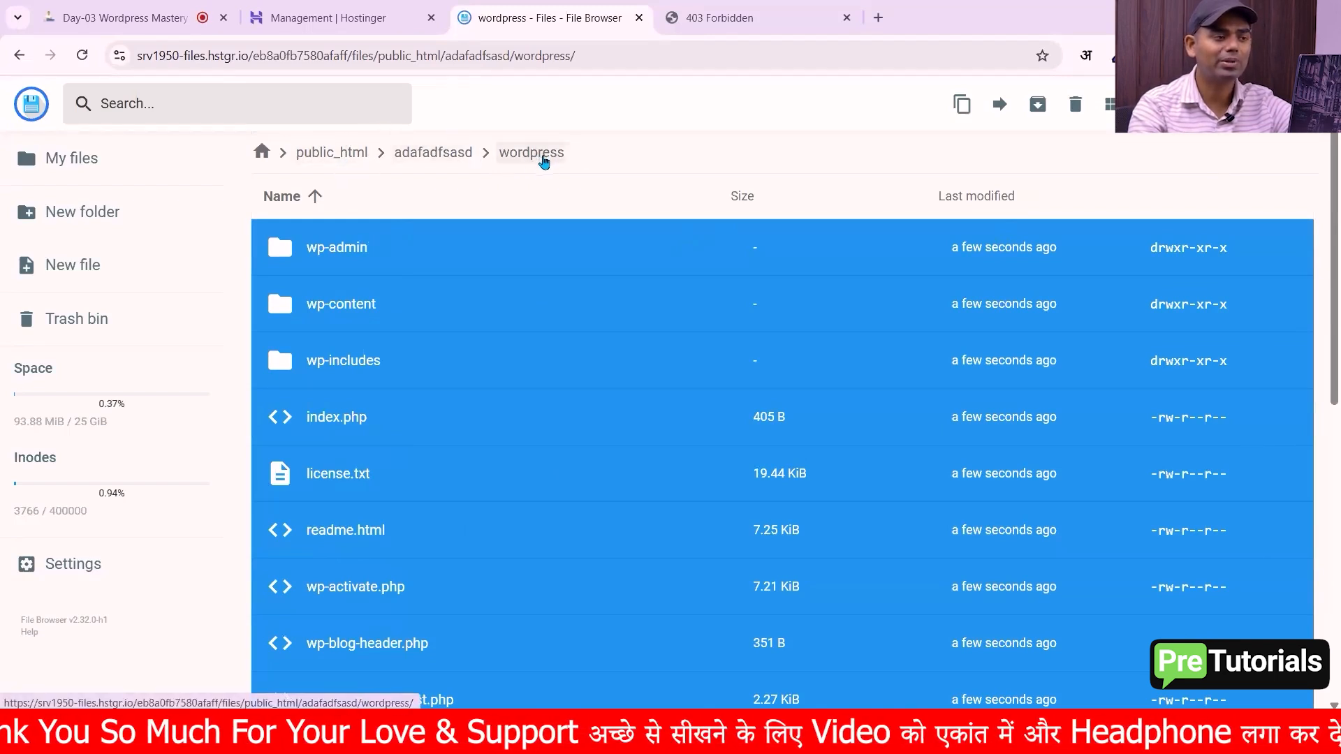
{"action": "left_click", "coordinate": [999, 112]}
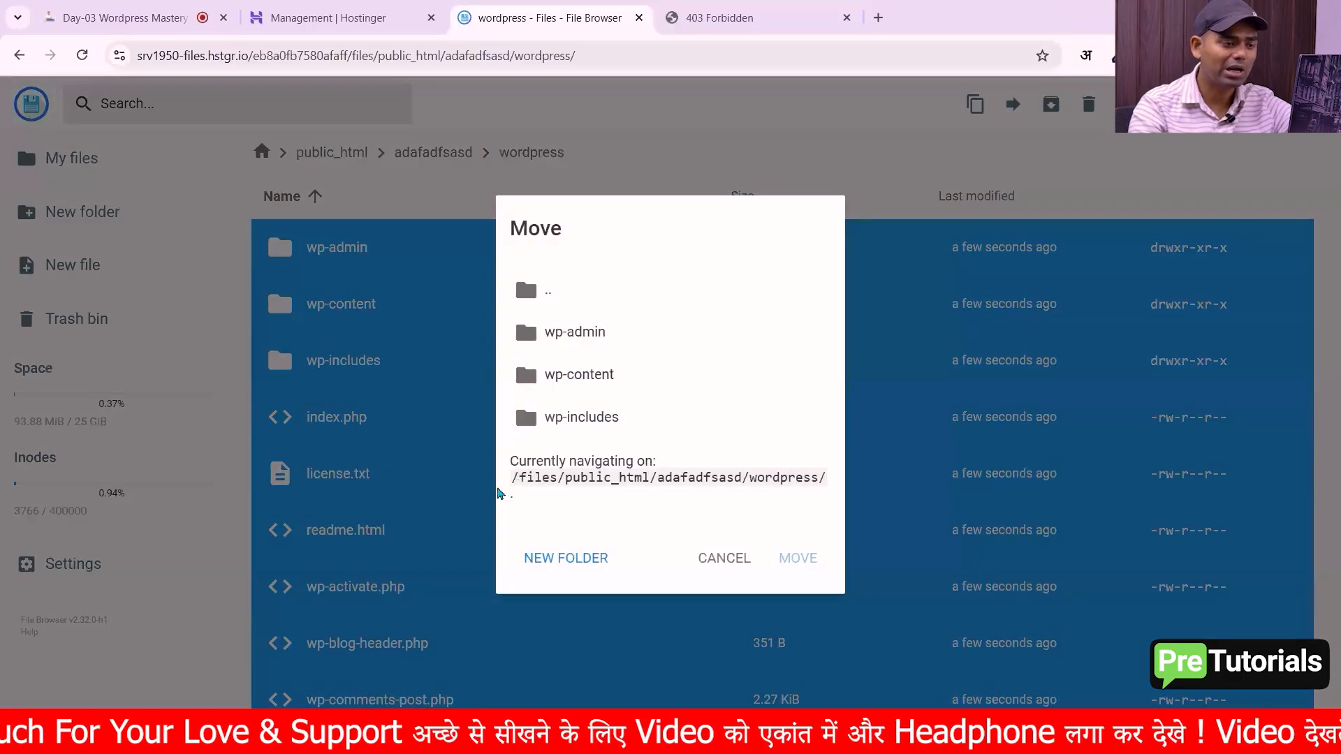
{"action": "left_click_drag", "start_coordinate": [512, 480], "coordinate": [651, 479]}
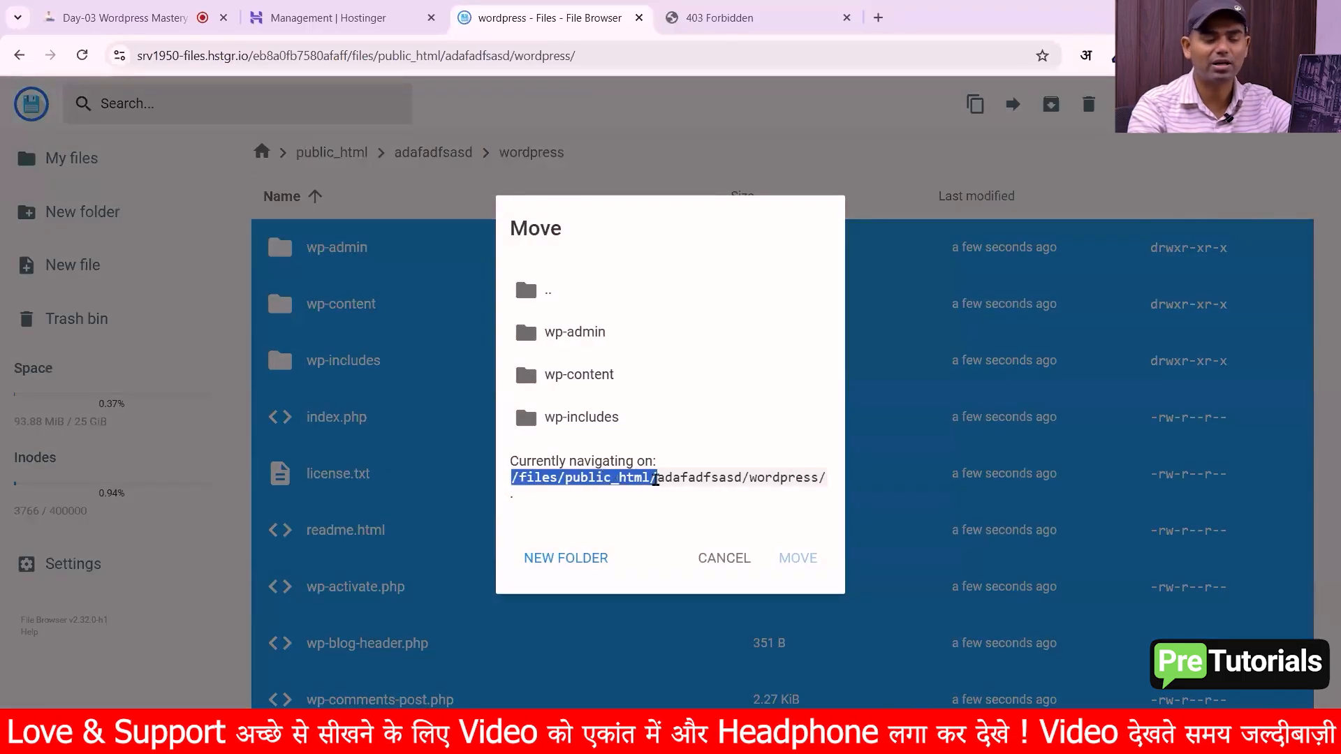
{"action": "double_click", "coordinate": [549, 297]}
{"action": "left_click_drag", "start_coordinate": [751, 442], "coordinate": [507, 447]}
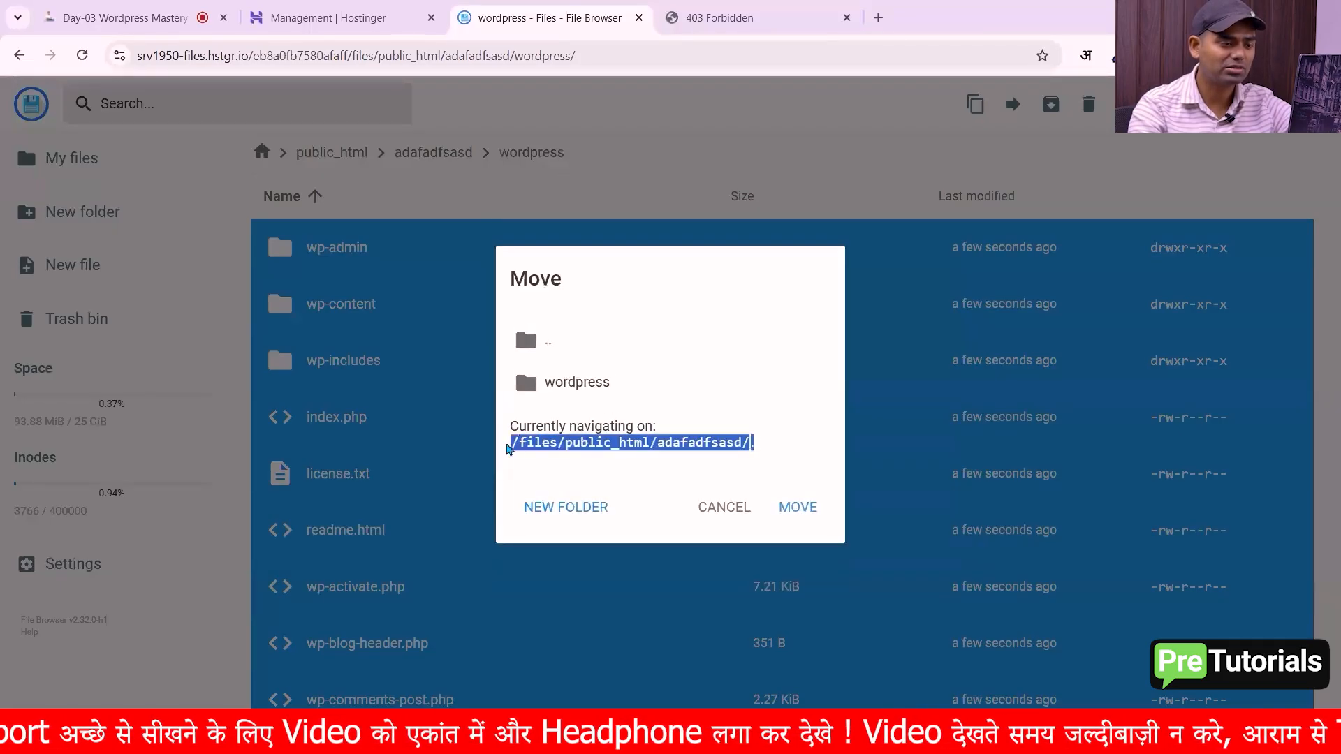
{"action": "double_click", "coordinate": [548, 341]}
{"action": "left_click_drag", "start_coordinate": [654, 438], "coordinate": [826, 436]}
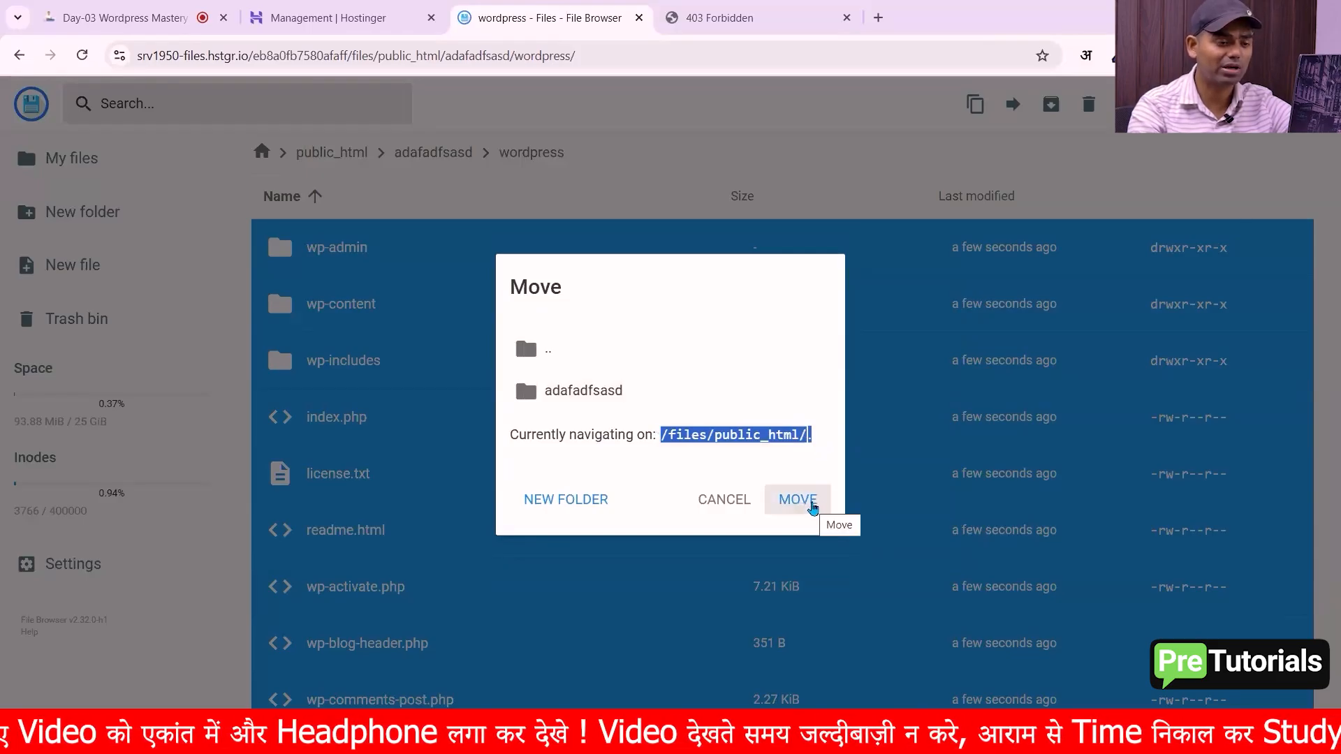
{"action": "left_click", "coordinate": [797, 499]}
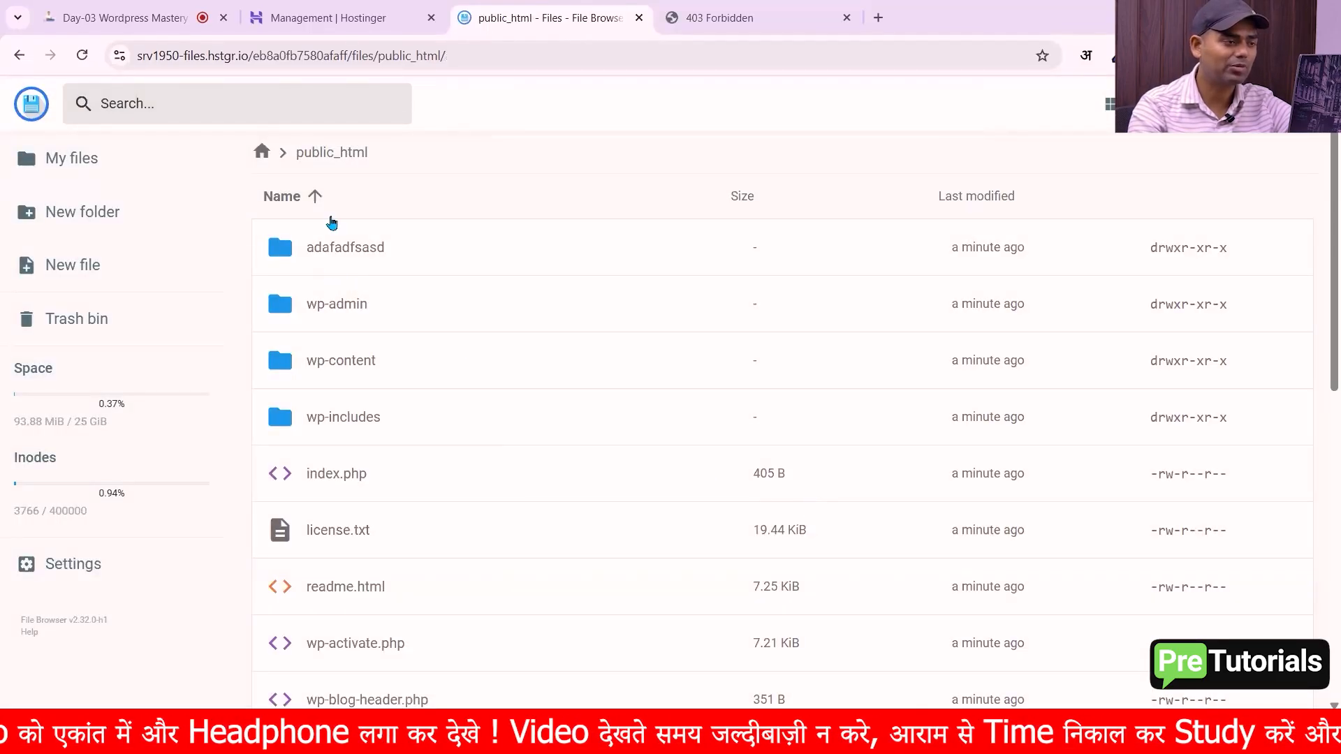
Delete the adafadfsasd folder from public_html and look over the remaining WordPress files.
{"action": "scroll", "coordinate": [411, 610], "scroll_direction": "down", "scroll_amount": 6}
{"action": "scroll", "coordinate": [432, 693], "scroll_direction": "up", "scroll_amount": 6}
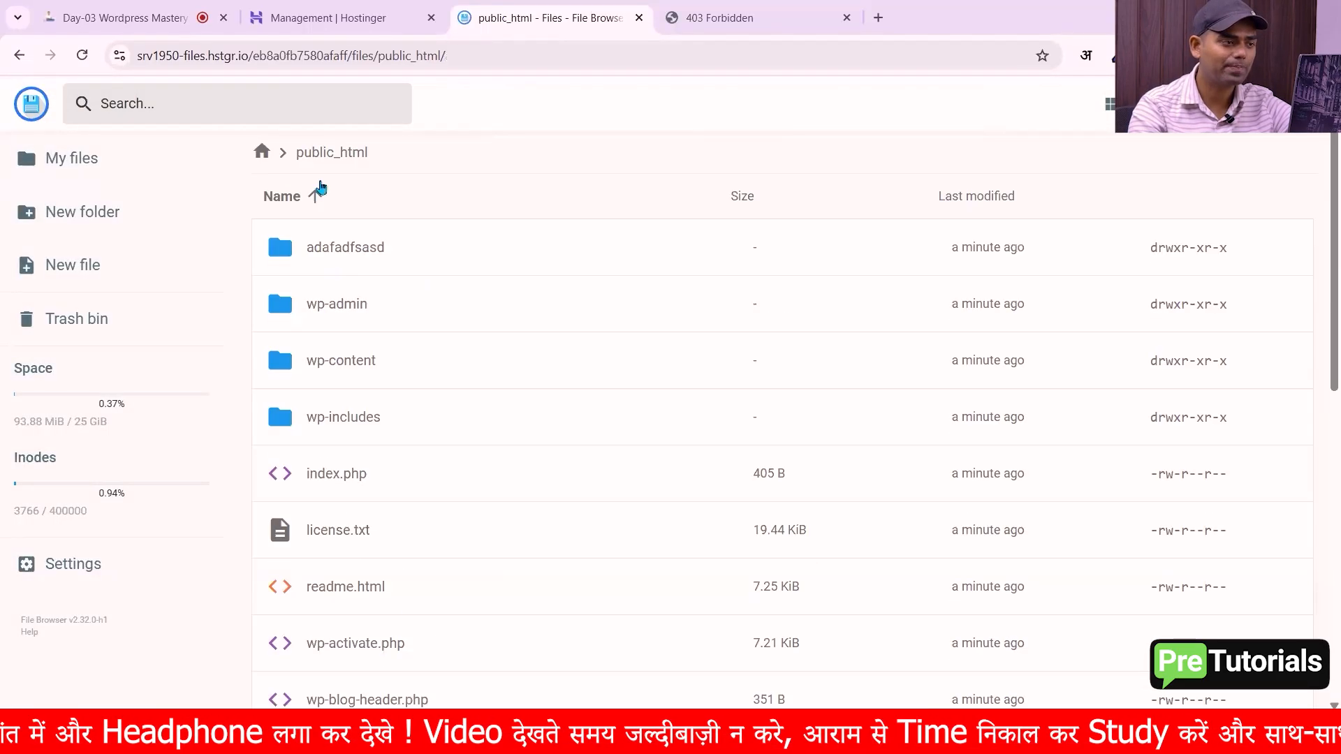
{"action": "left_click", "coordinate": [377, 254]}
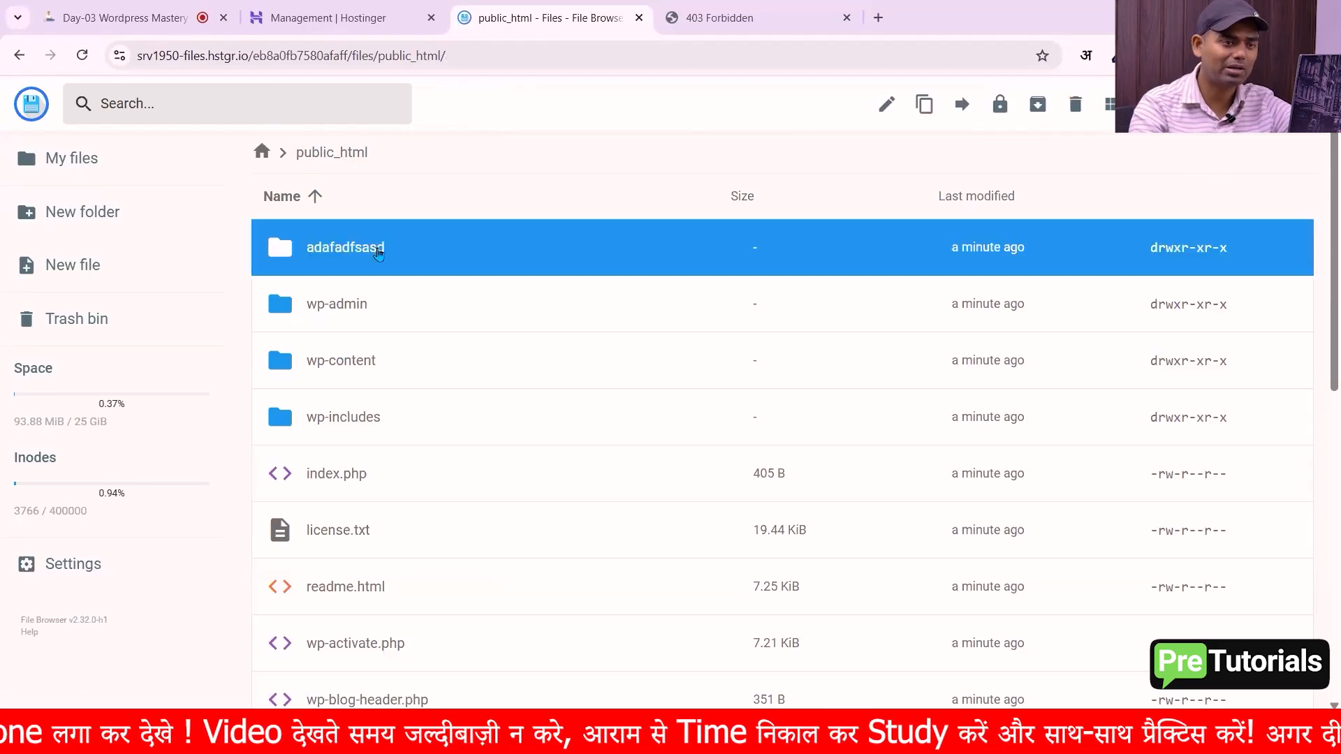
{"action": "left_click", "coordinate": [1076, 105]}
{"action": "left_click", "coordinate": [769, 439]}
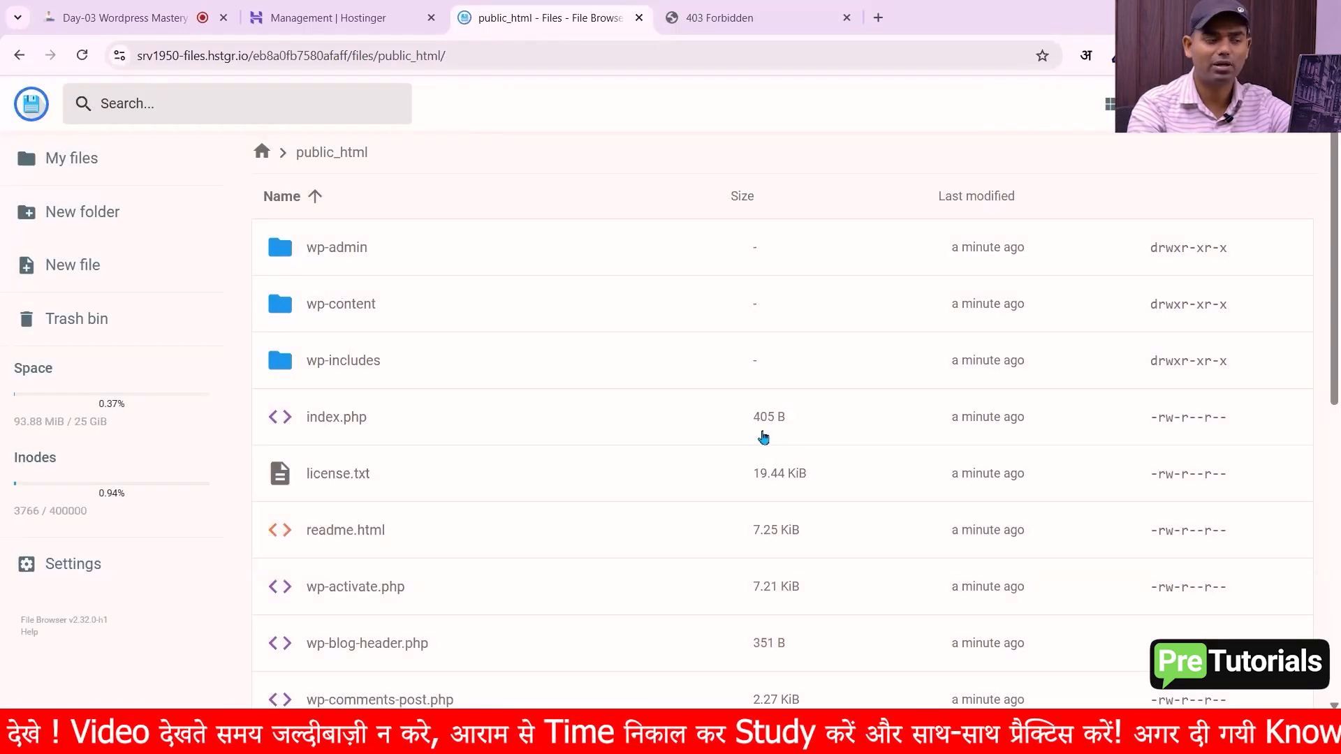
{"action": "scroll", "coordinate": [366, 292], "scroll_direction": "down", "scroll_amount": 5}
{"action": "scroll", "coordinate": [349, 314], "scroll_direction": "down", "scroll_amount": 1}
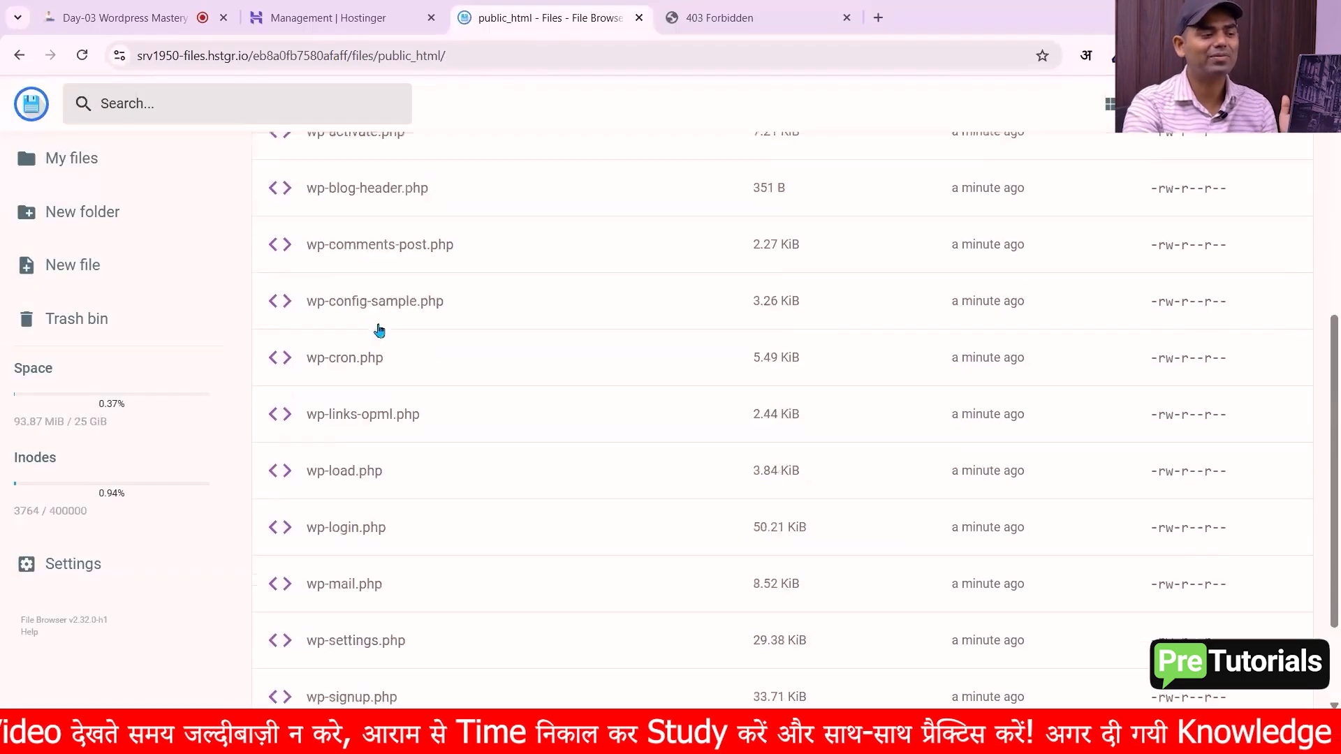
{"action": "scroll", "coordinate": [377, 329], "scroll_direction": "up", "scroll_amount": 8}
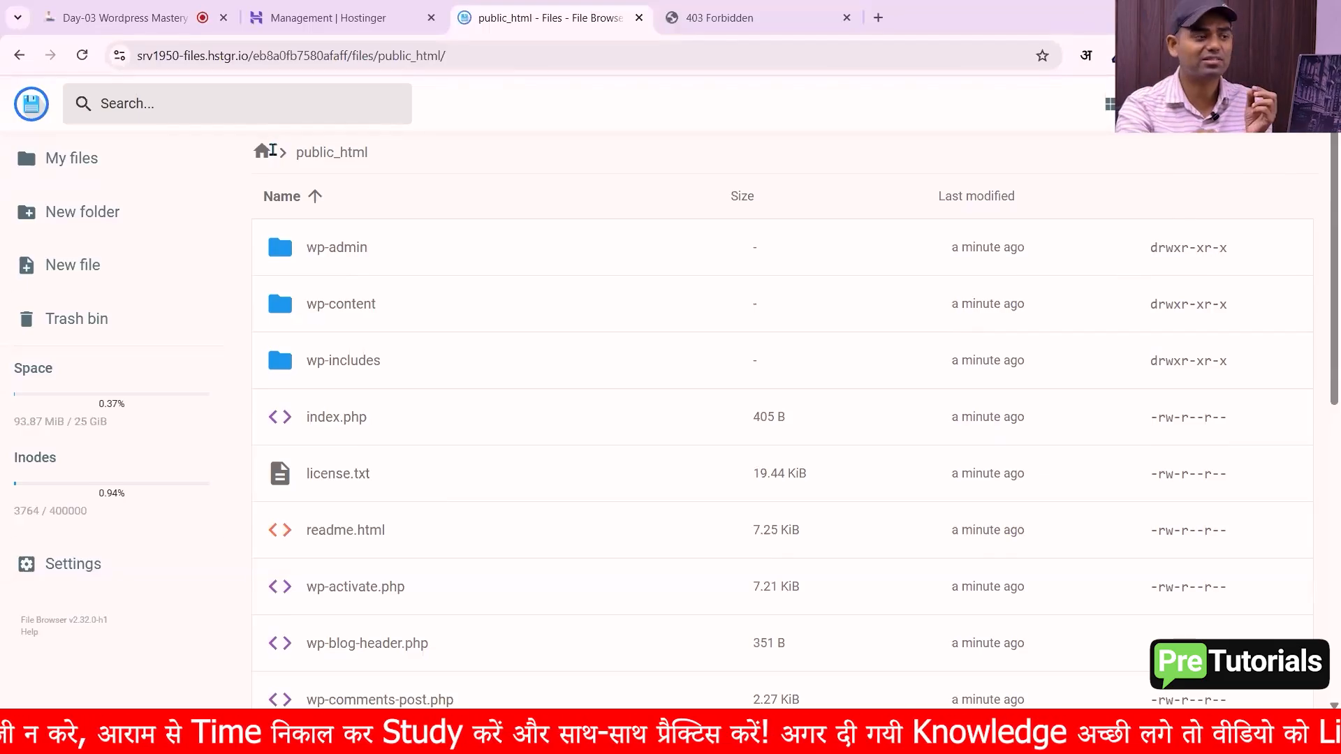
Load adsmento.com again and continue the WordPress setup with English (United States) as the language.
{"action": "left_click", "coordinate": [733, 19]}
{"action": "left_click", "coordinate": [773, 57]}
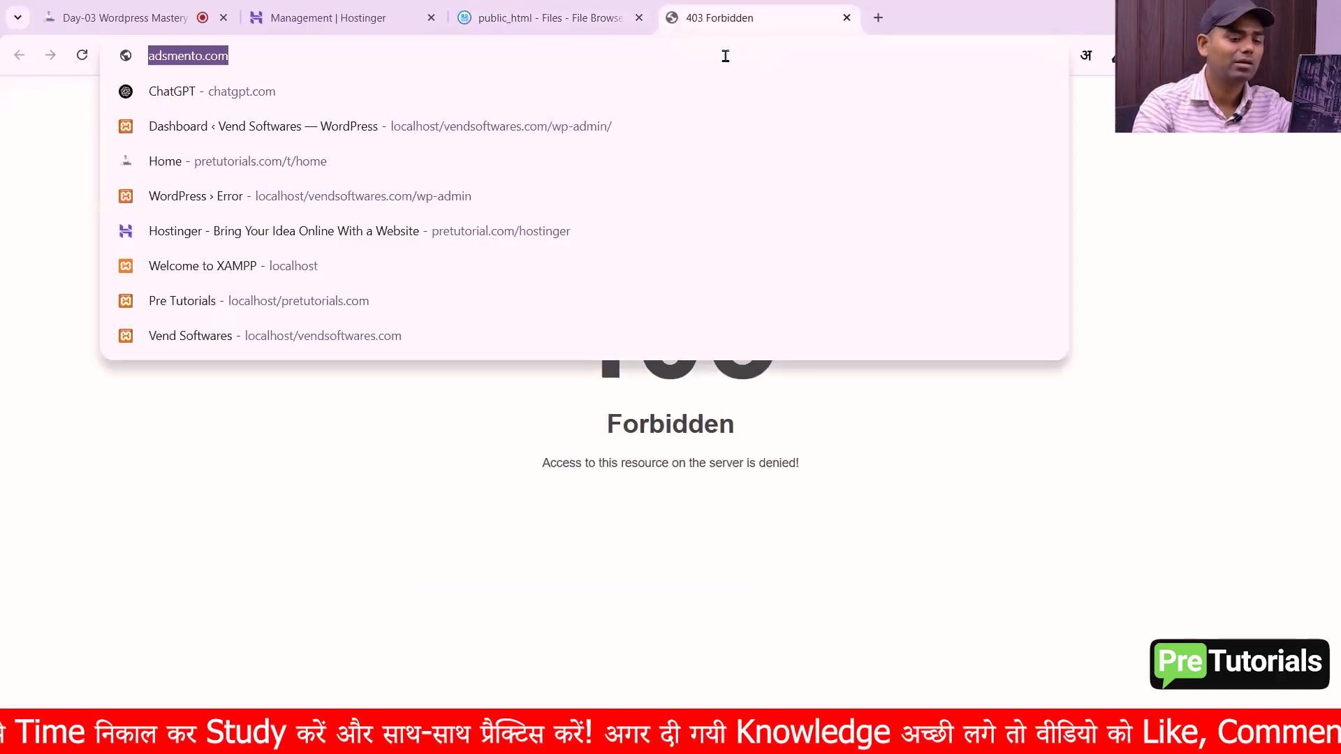
{"action": "key", "text": "Return"}
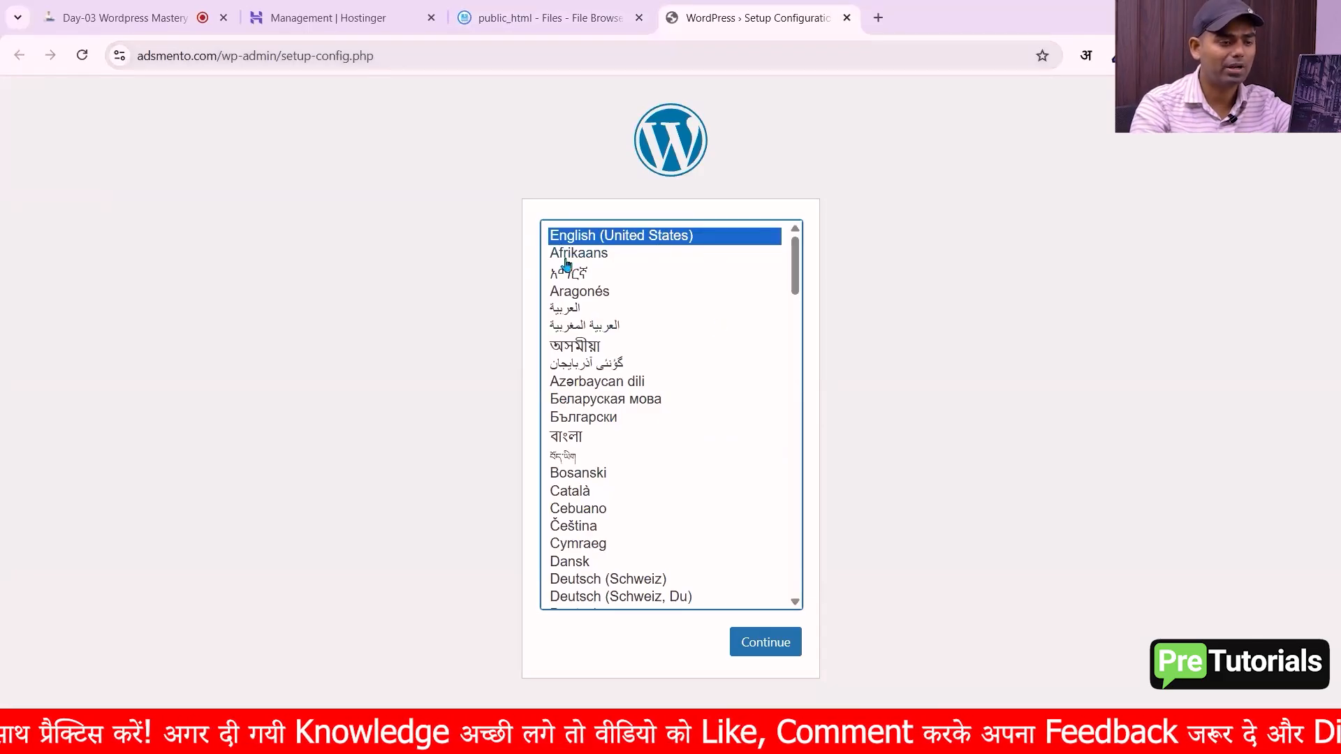
{"action": "left_click", "coordinate": [775, 644]}
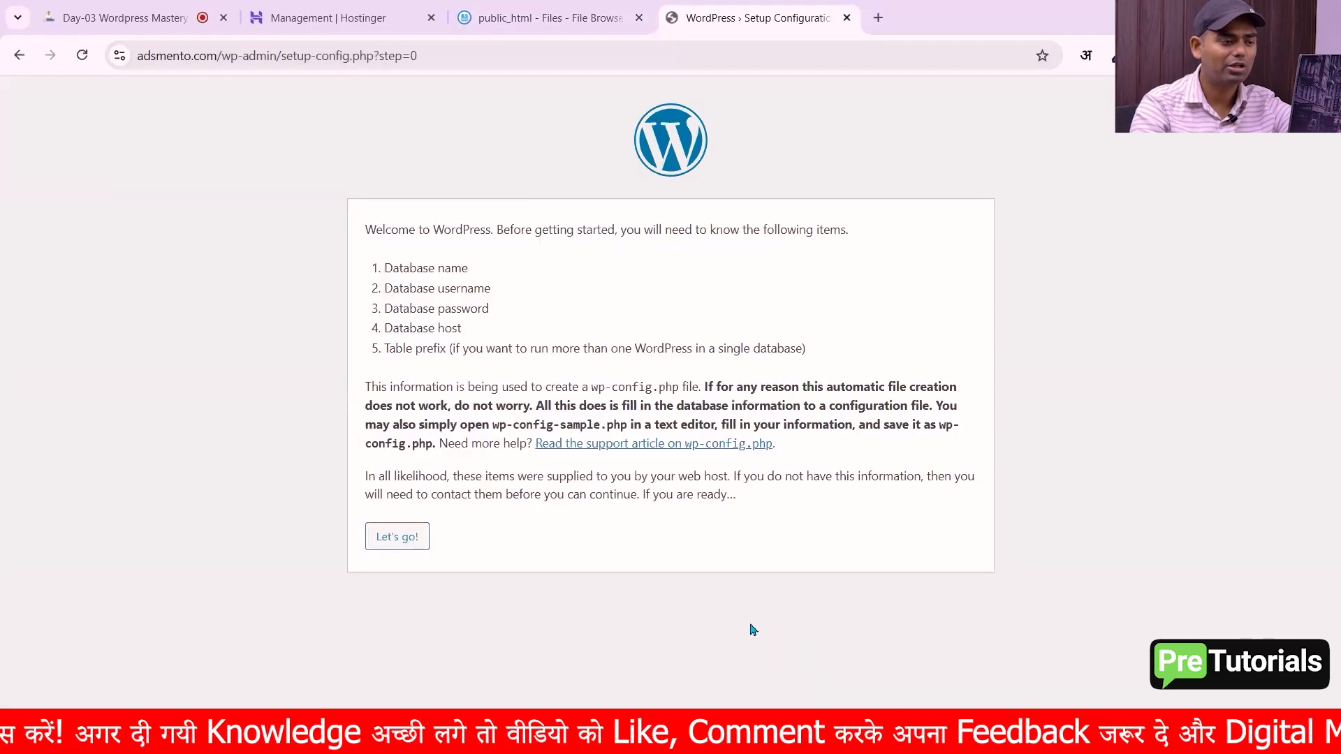
Review the required database name and username items, and proceed to the database connection form.
{"action": "left_click_drag", "start_coordinate": [379, 267], "coordinate": [520, 276]}
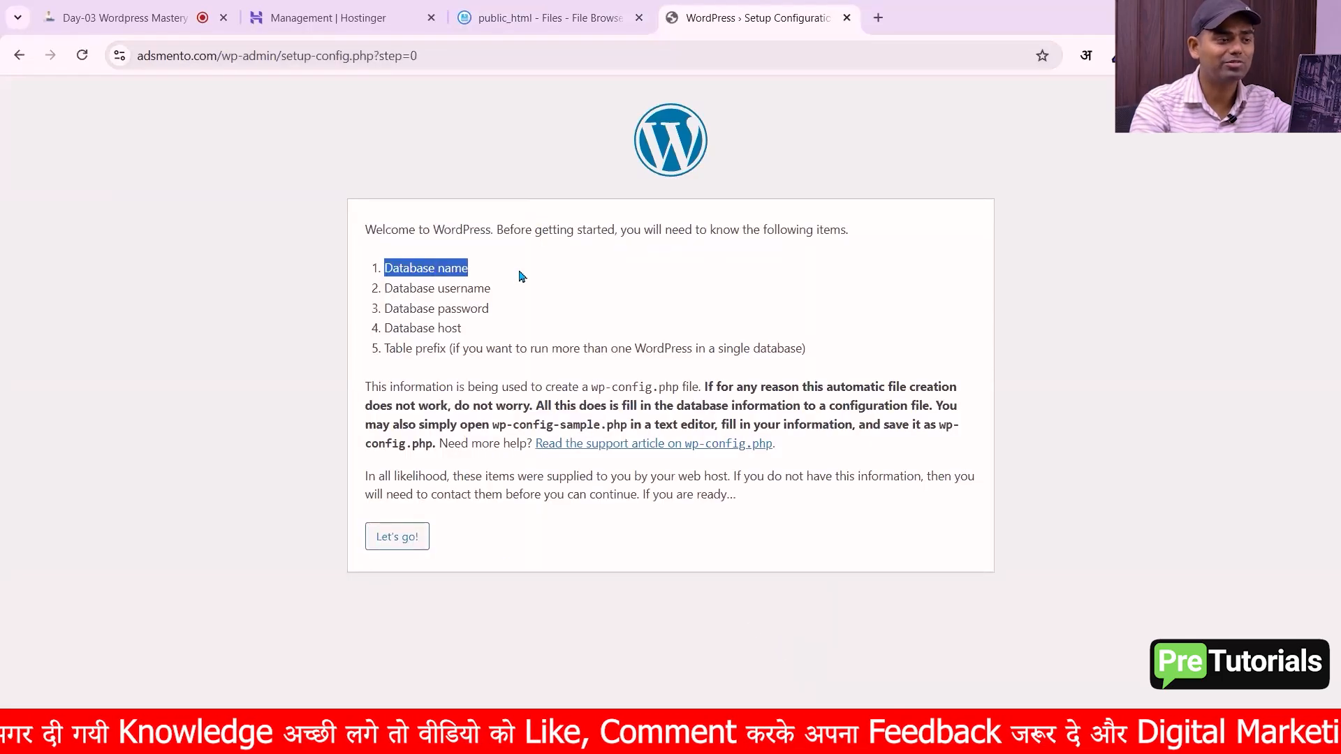
{"action": "left_click", "coordinate": [521, 290]}
{"action": "triple_click", "coordinate": [385, 296]}
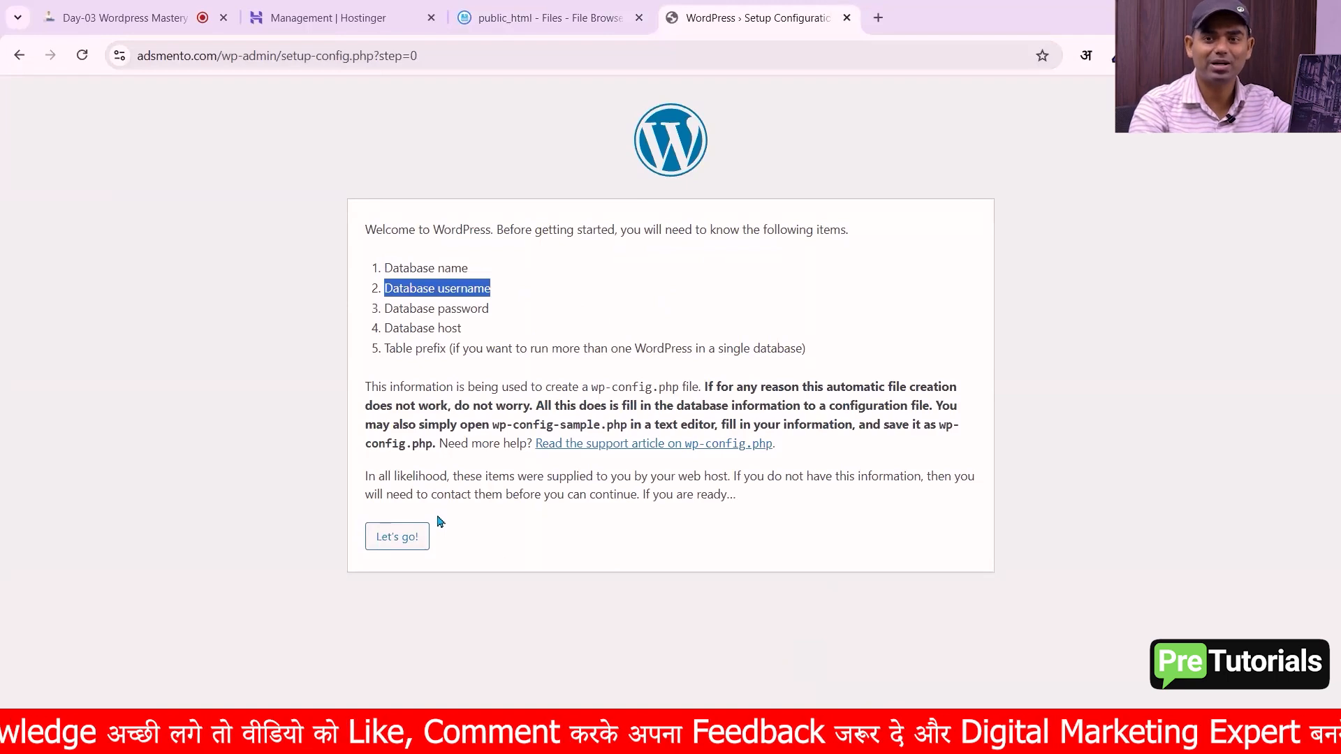
{"action": "left_click", "coordinate": [416, 538]}
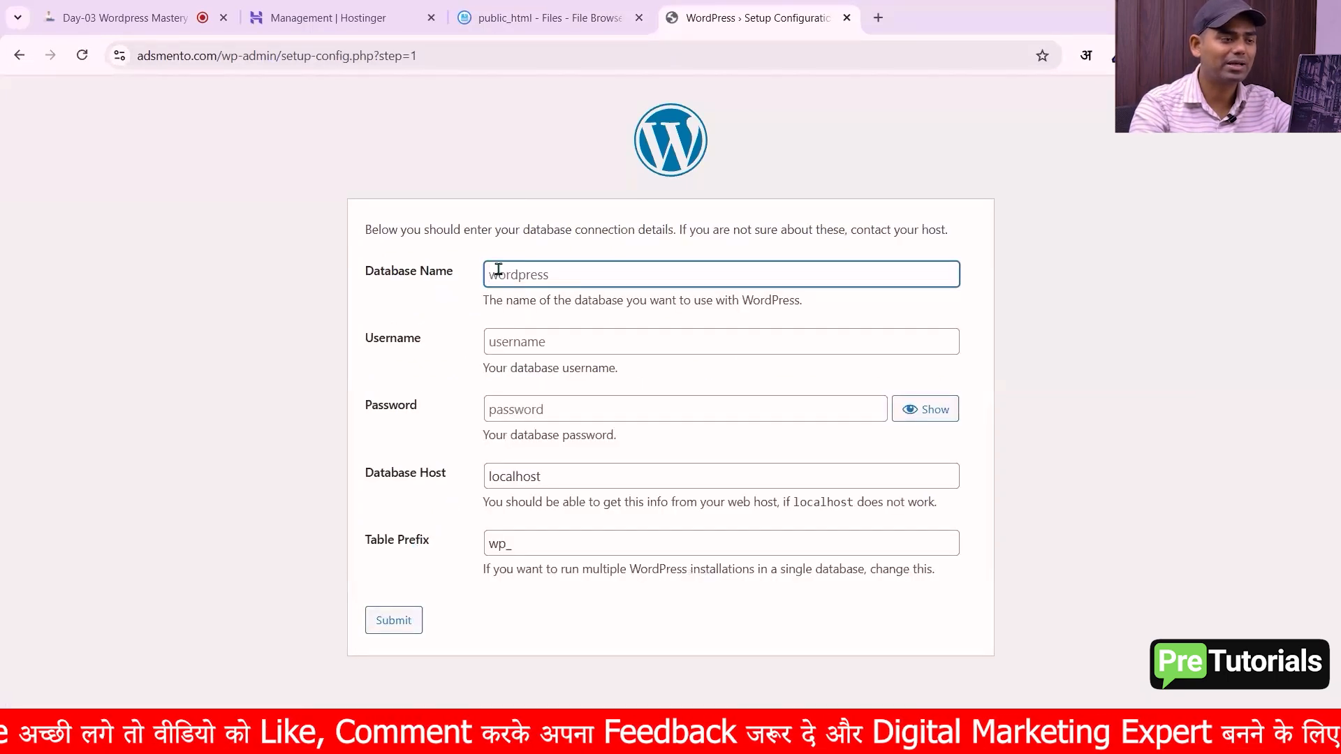
Copy the adsmento.com database name from Hostinger's MySQL database list into the Database Name field of the WordPress setup form.
{"action": "left_click", "coordinate": [498, 272]}
{"action": "left_click", "coordinate": [357, 16]}
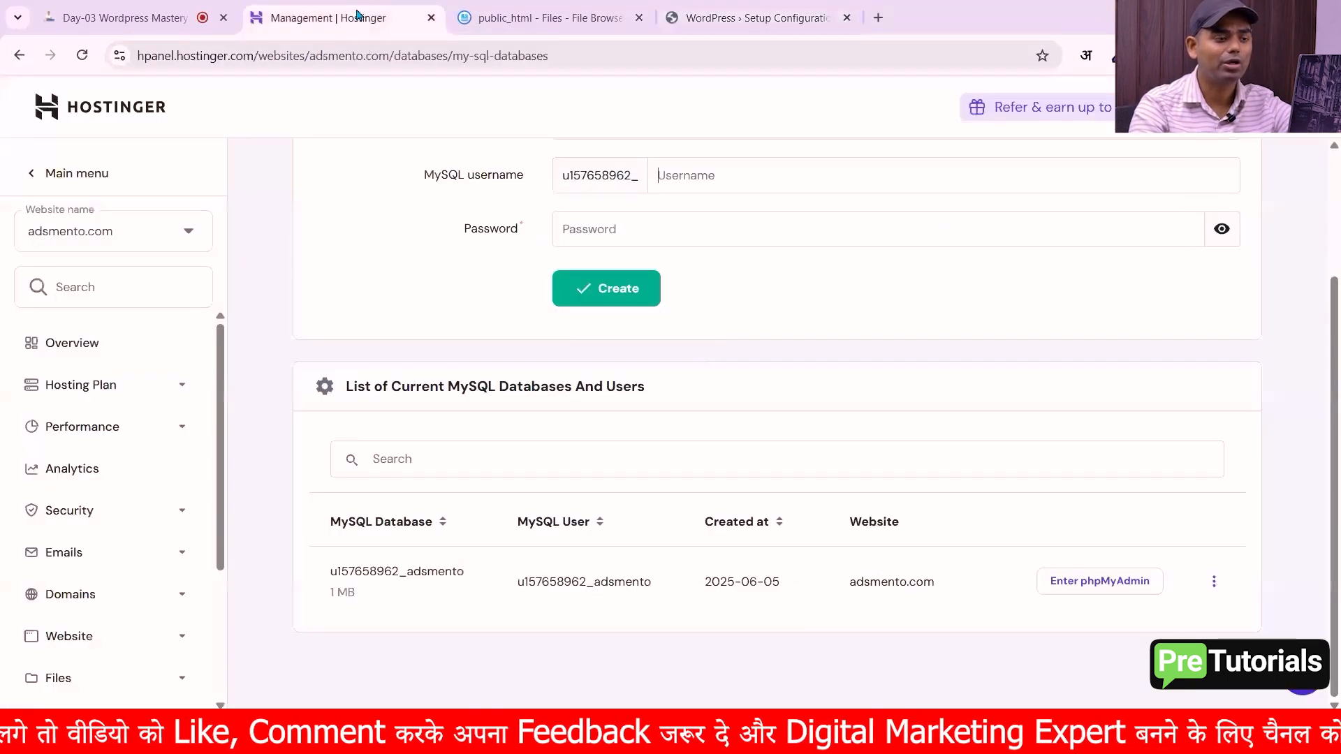
{"action": "scroll", "coordinate": [380, 466], "scroll_direction": "up", "scroll_amount": 3}
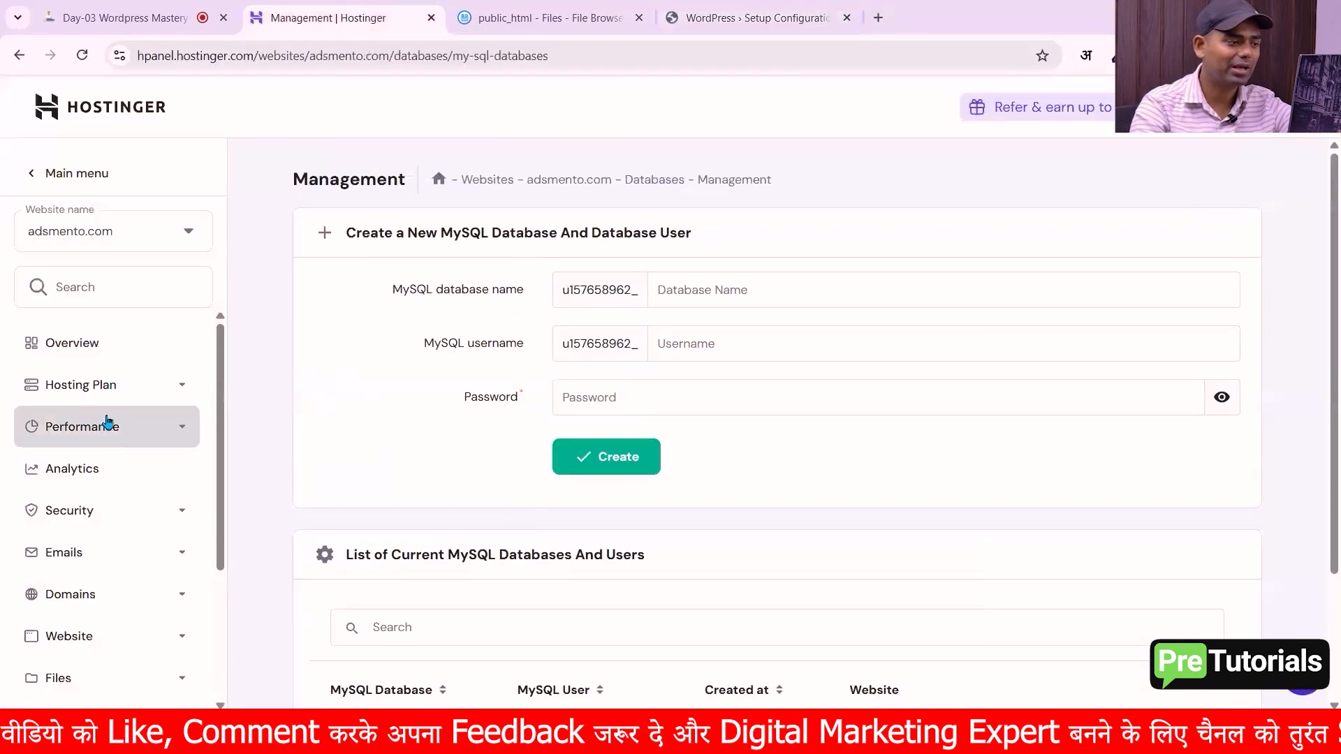
{"action": "left_click", "coordinate": [127, 351]}
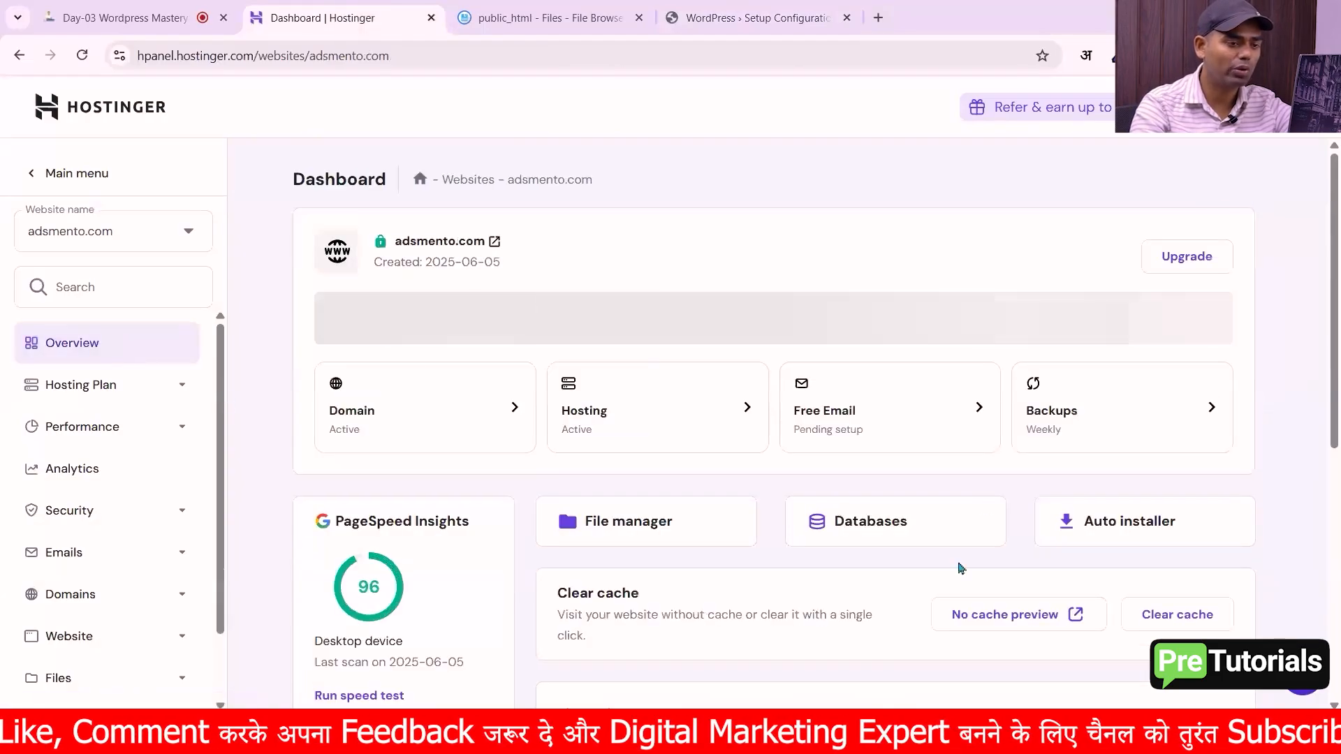
{"action": "left_click", "coordinate": [923, 541]}
{"action": "scroll", "coordinate": [530, 527], "scroll_direction": "down", "scroll_amount": 5}
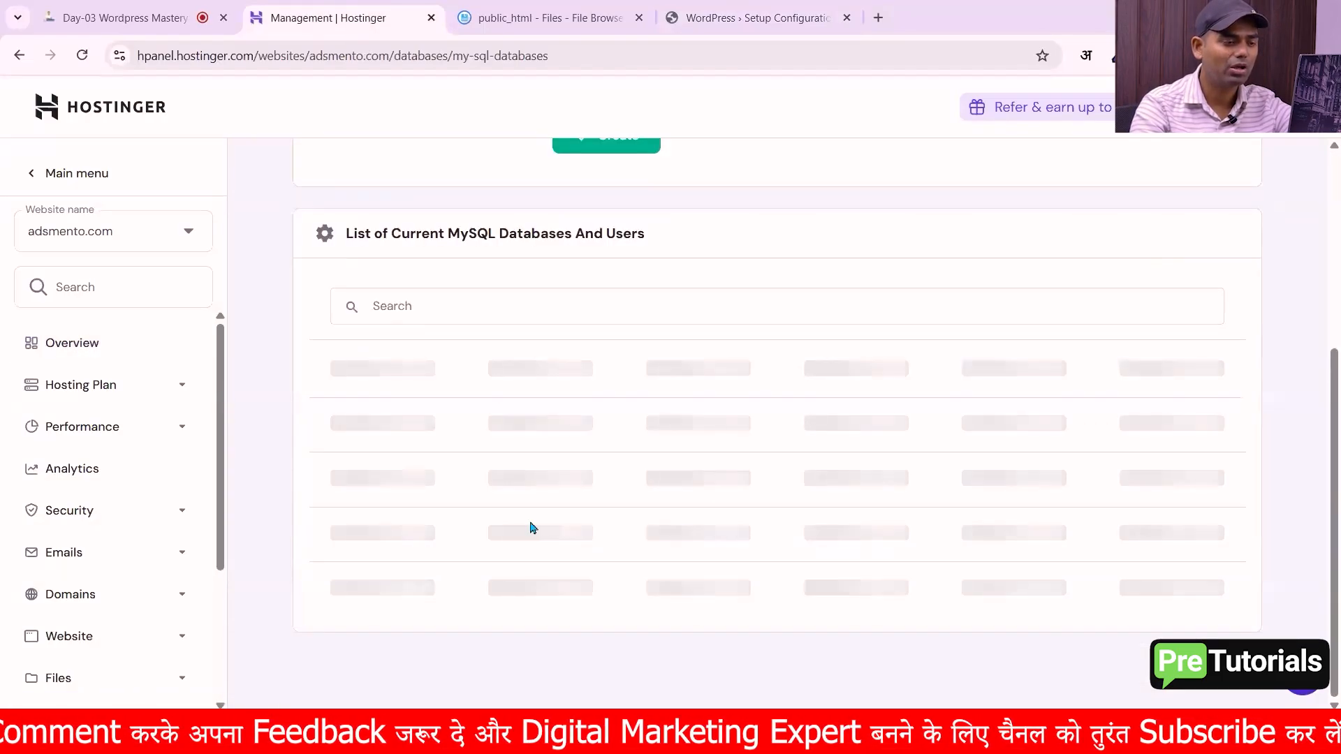
{"action": "double_click", "coordinate": [393, 569]}
{"action": "key", "text": "ctrl+c"}
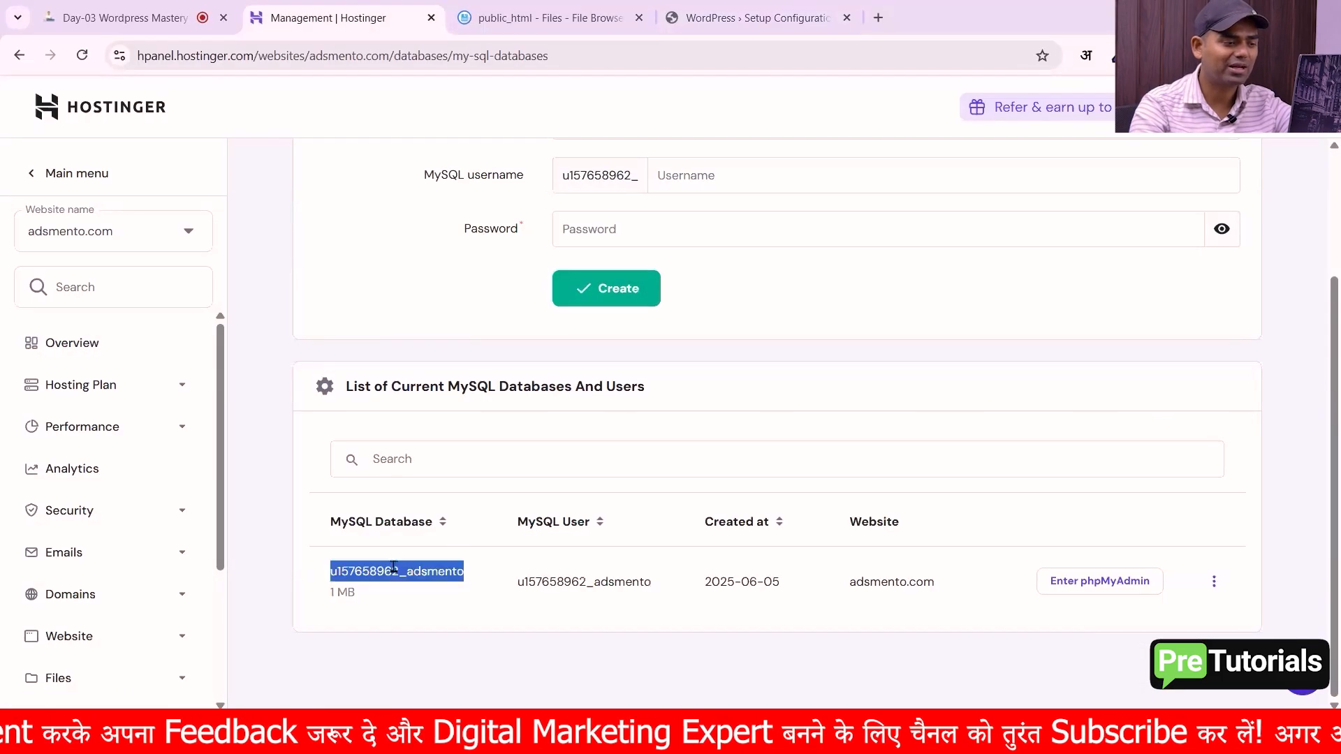
{"action": "left_click", "coordinate": [699, 17]}
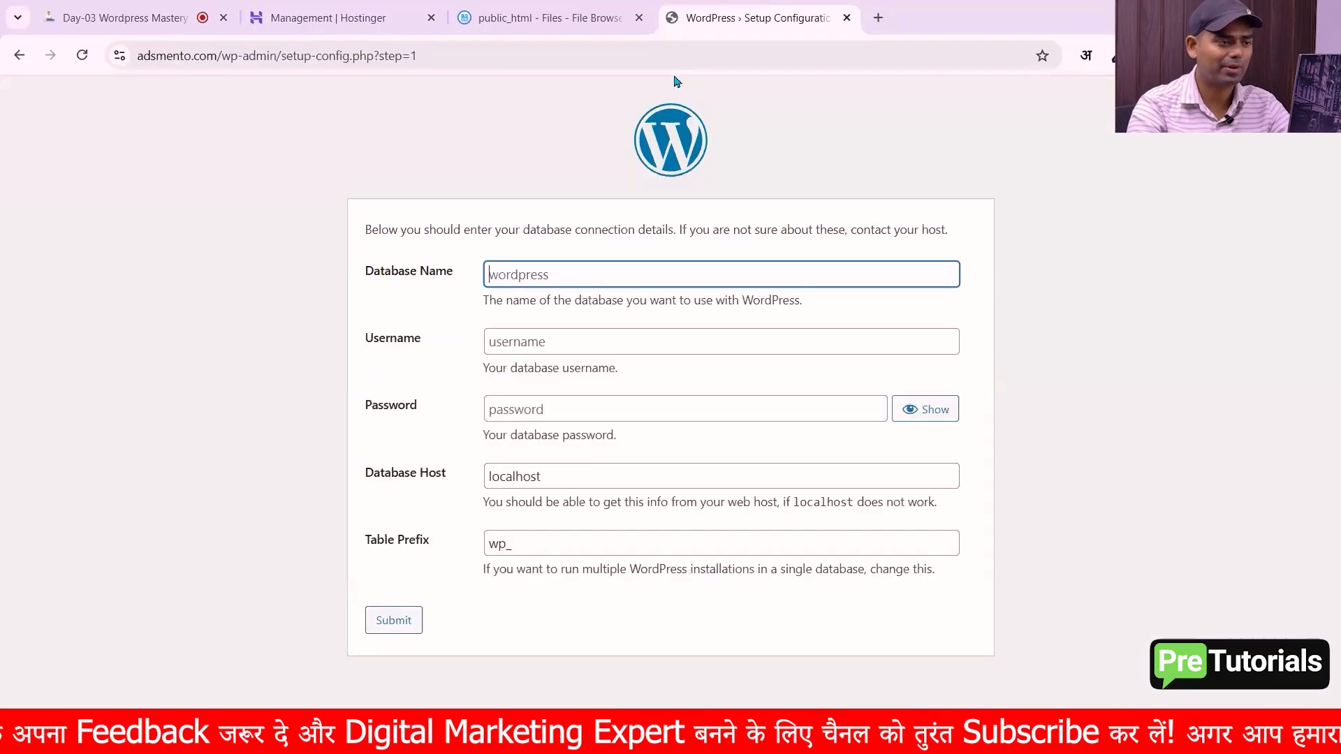
{"action": "left_click", "coordinate": [580, 275]}
{"action": "key", "text": "ctrl+v"}
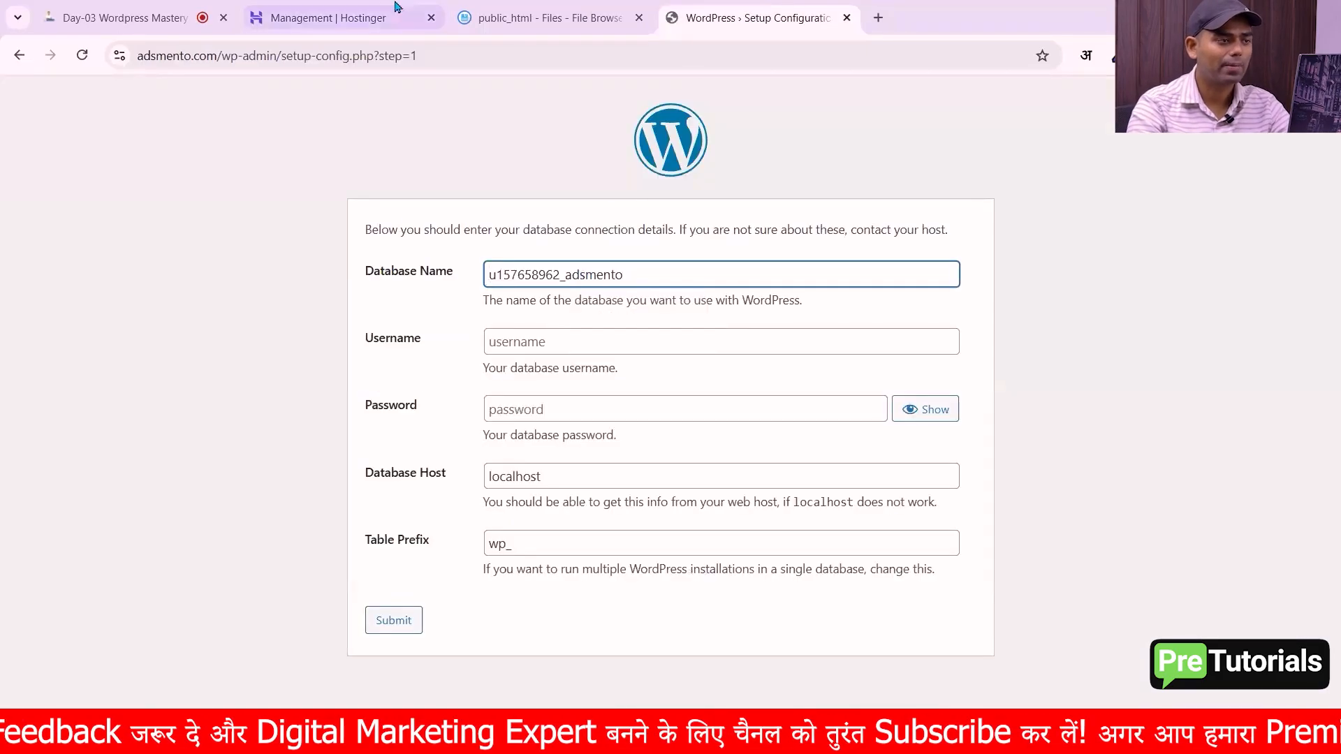
Copy the MySQL username of the adsmento.com database from Hostinger into the setup form's Username field.
{"action": "left_click", "coordinate": [328, 18]}
{"action": "left_click", "coordinate": [583, 588]}
{"action": "double_click", "coordinate": [583, 589]}
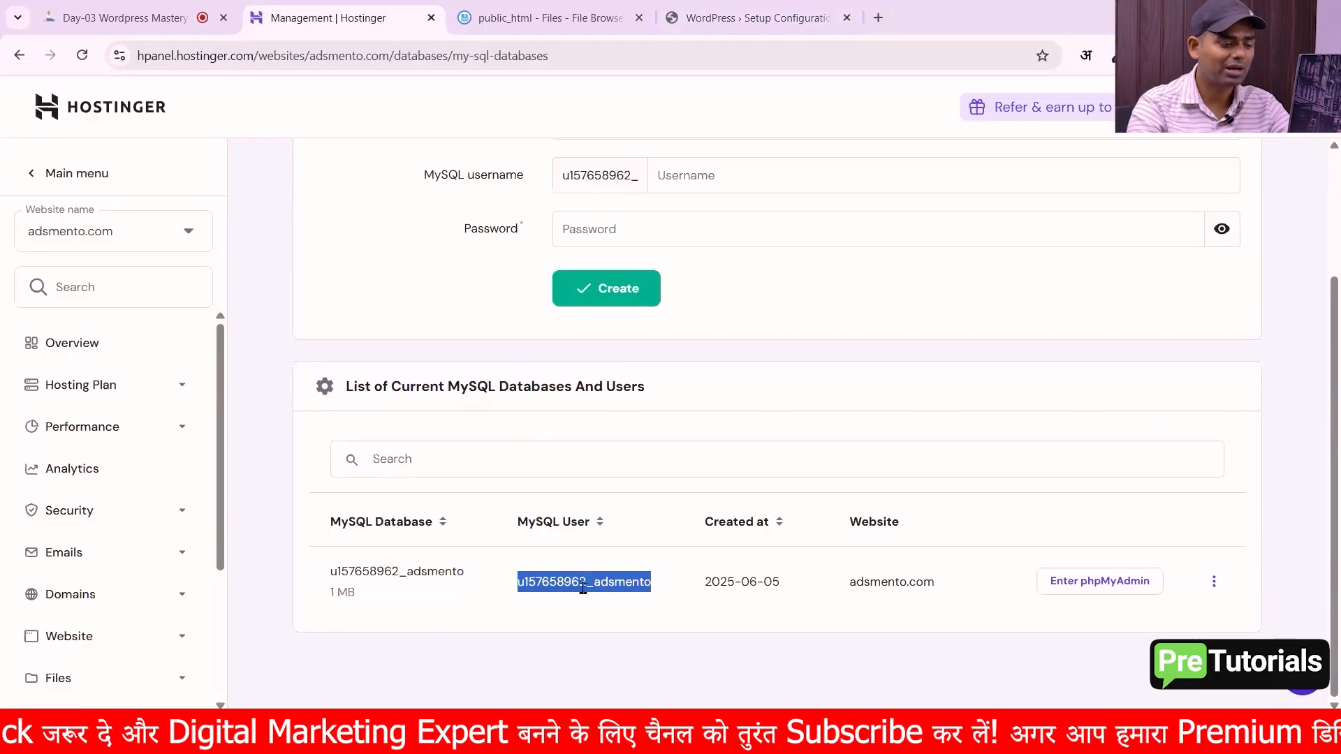
{"action": "key", "text": "ctrl+c"}
{"action": "key", "text": "ctrl+Tab"}
{"action": "key", "text": "ctrl+Tab"}
{"action": "left_click", "coordinate": [634, 343]}
{"action": "key", "text": "ctrl+v"}
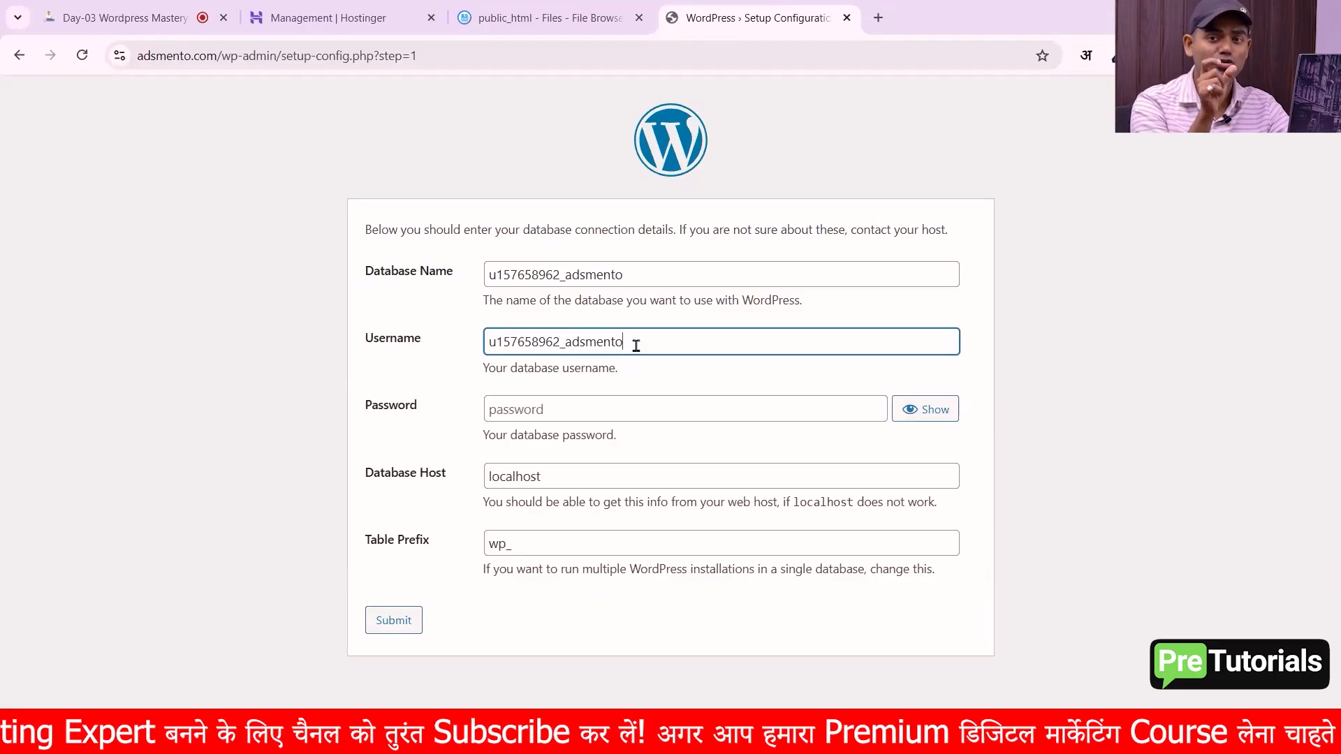
Change the MySQL user password of the adsmento.com database in Hostinger to a new password.
{"action": "left_click", "coordinate": [570, 415]}
{"action": "left_click", "coordinate": [338, 14]}
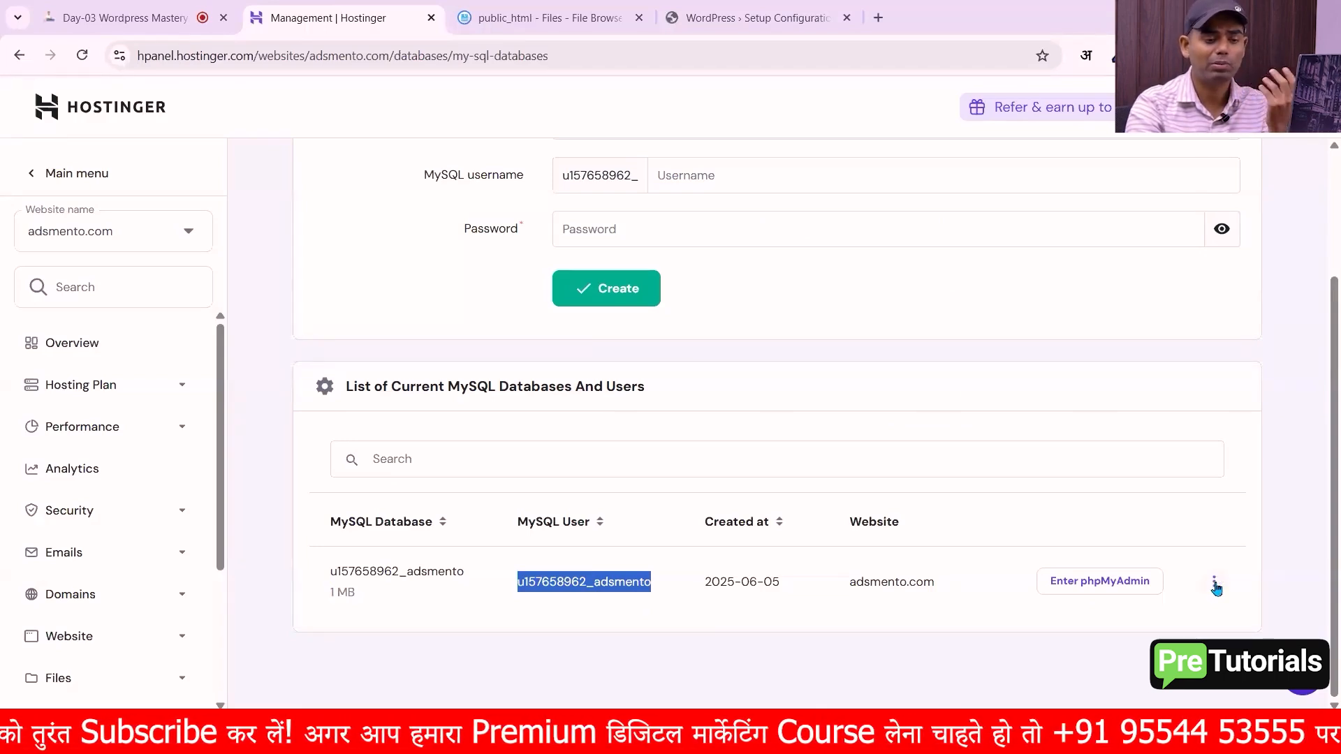
{"action": "left_click", "coordinate": [1215, 584]}
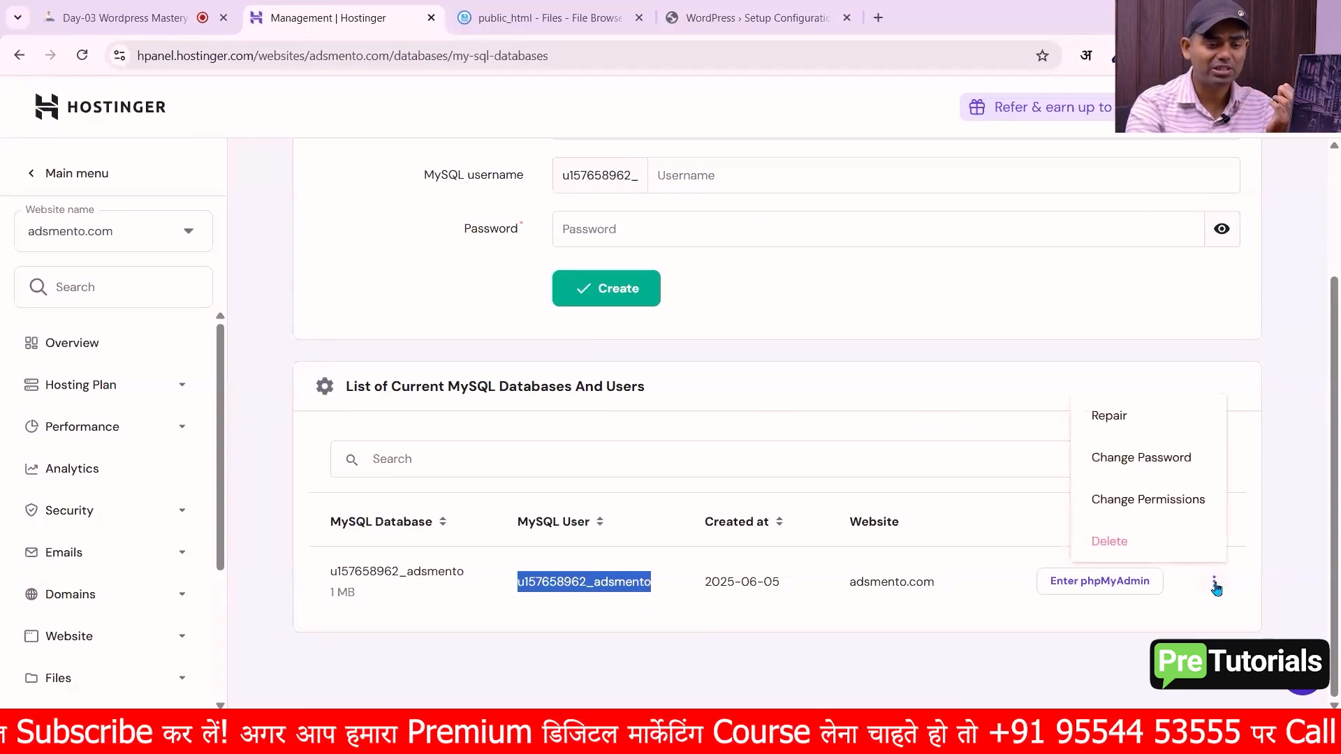
{"action": "left_click", "coordinate": [1145, 465]}
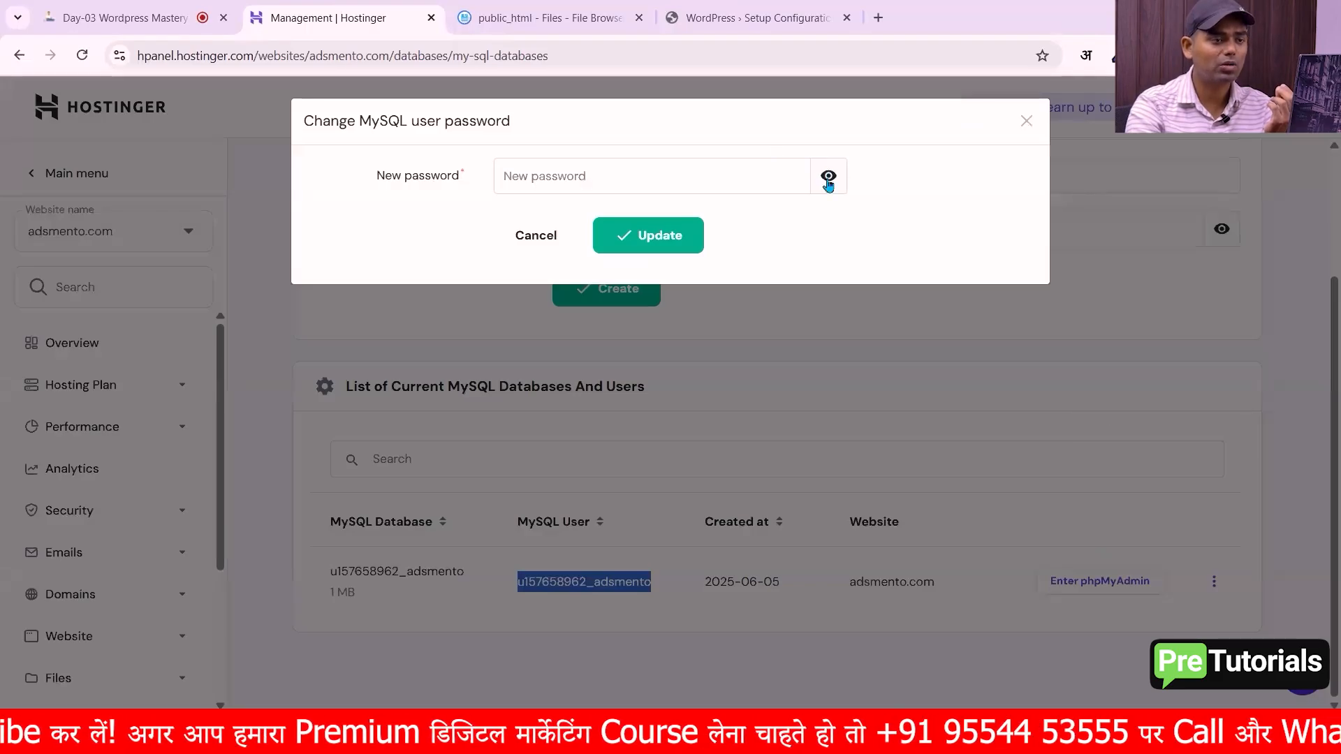
{"action": "left_click", "coordinate": [790, 176]}
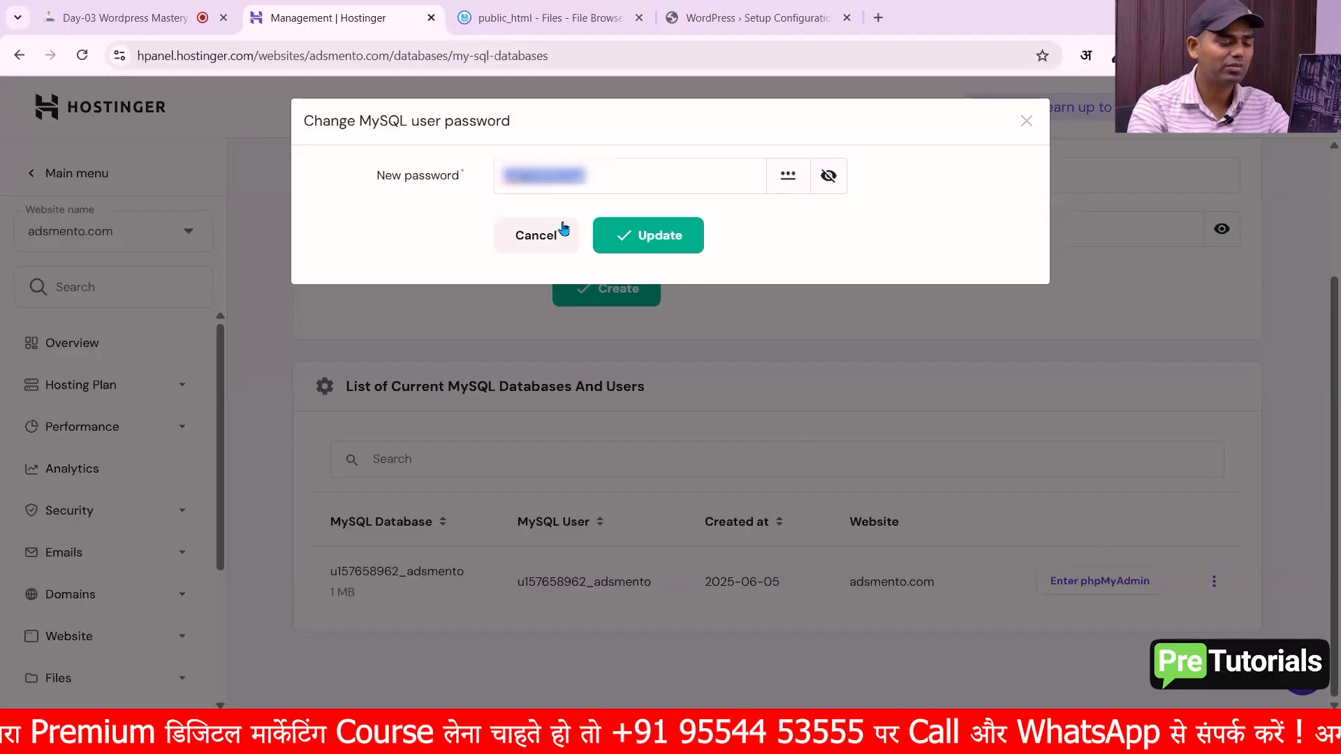
{"action": "left_click", "coordinate": [654, 246]}
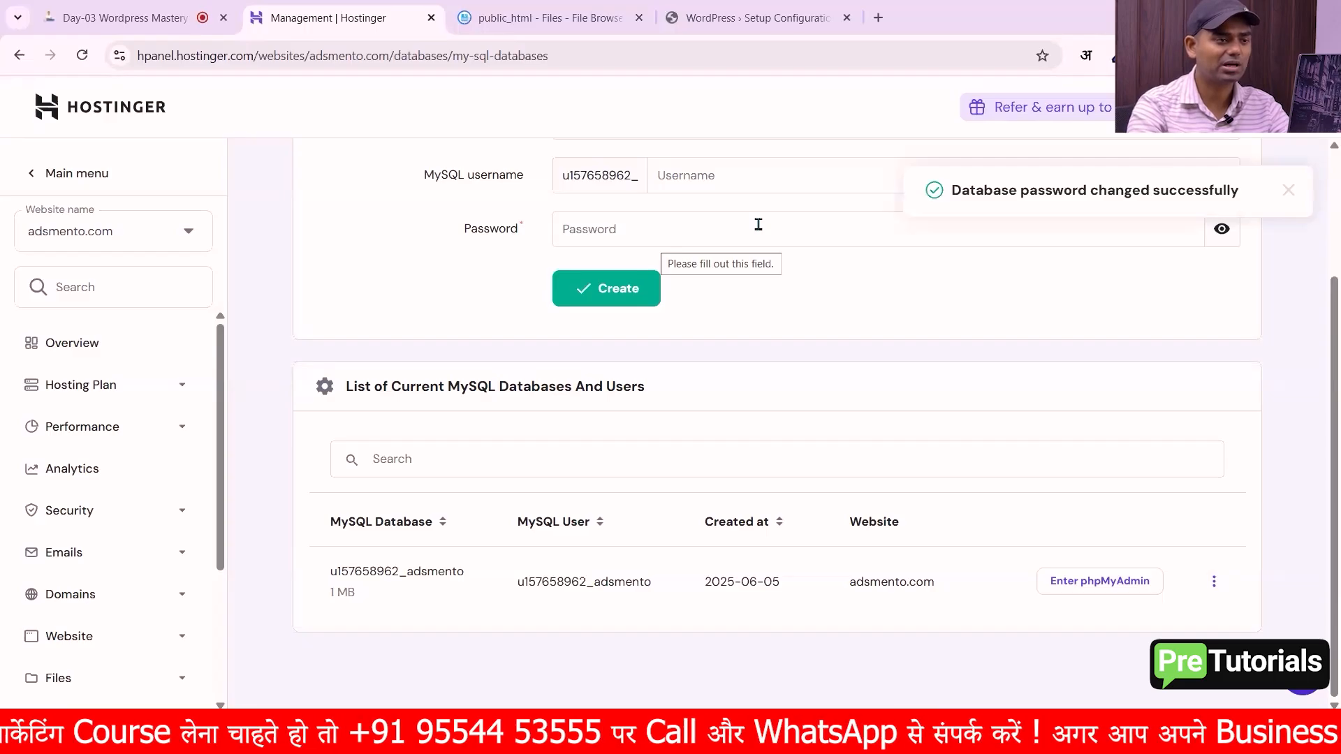
Enter the new database password in the WordPress setup form and check the database host and table prefix.
{"action": "left_click", "coordinate": [754, 18]}
{"action": "key", "text": "ctrl+v"}
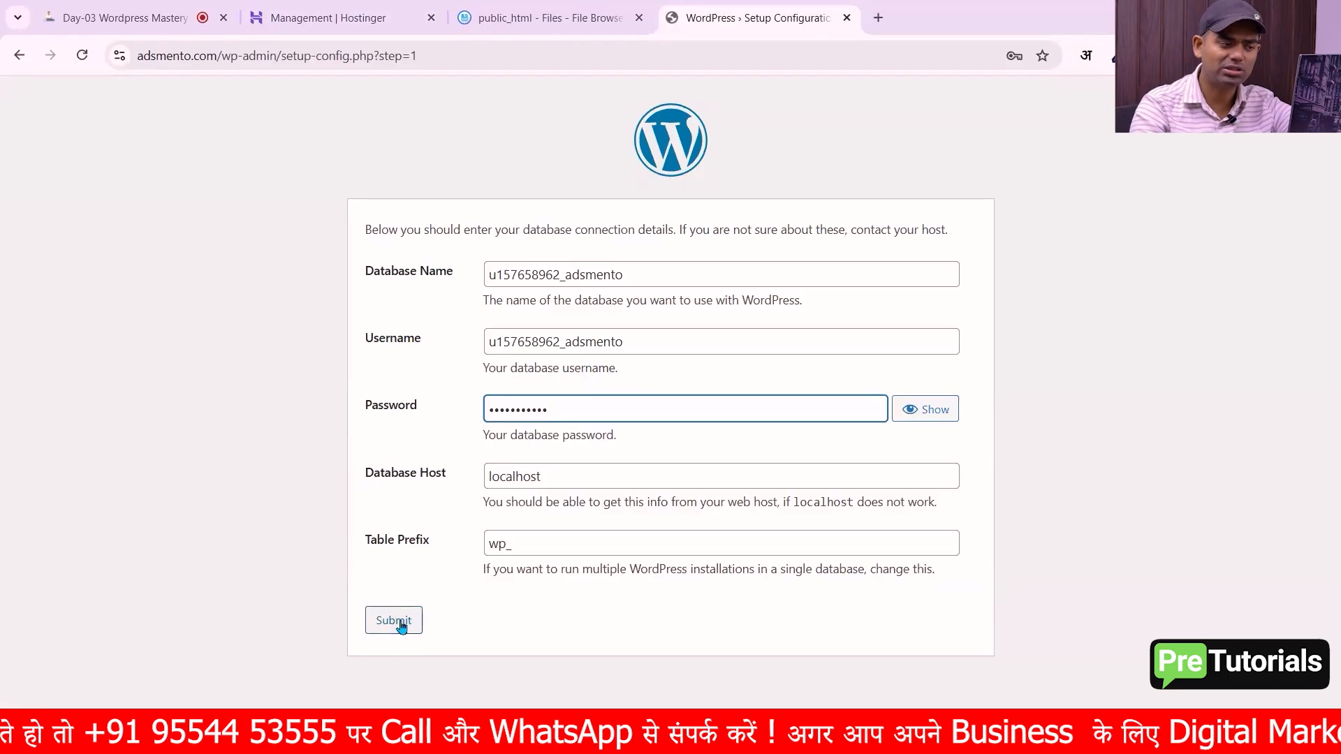
{"action": "left_click_drag", "start_coordinate": [586, 482], "coordinate": [412, 491]}
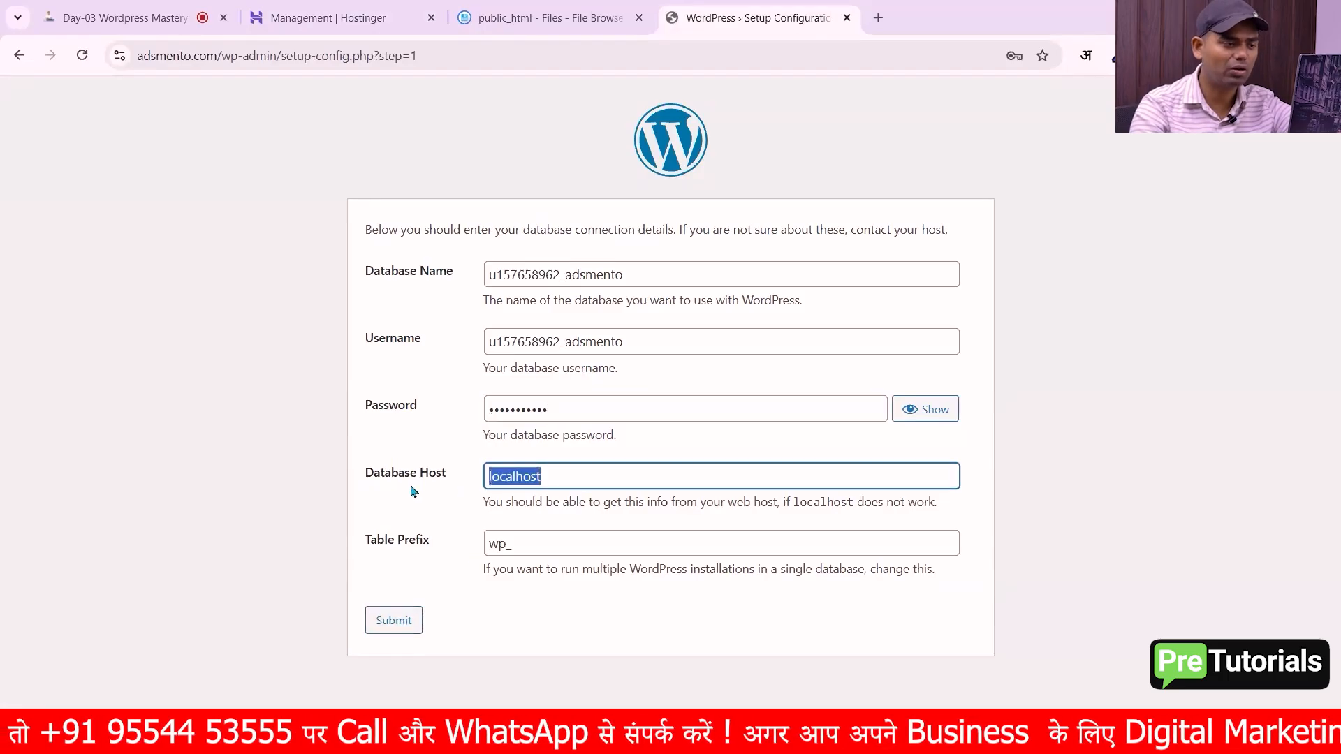
{"action": "left_click", "coordinate": [453, 532]}
{"action": "left_click_drag", "start_coordinate": [540, 543], "coordinate": [458, 552]}
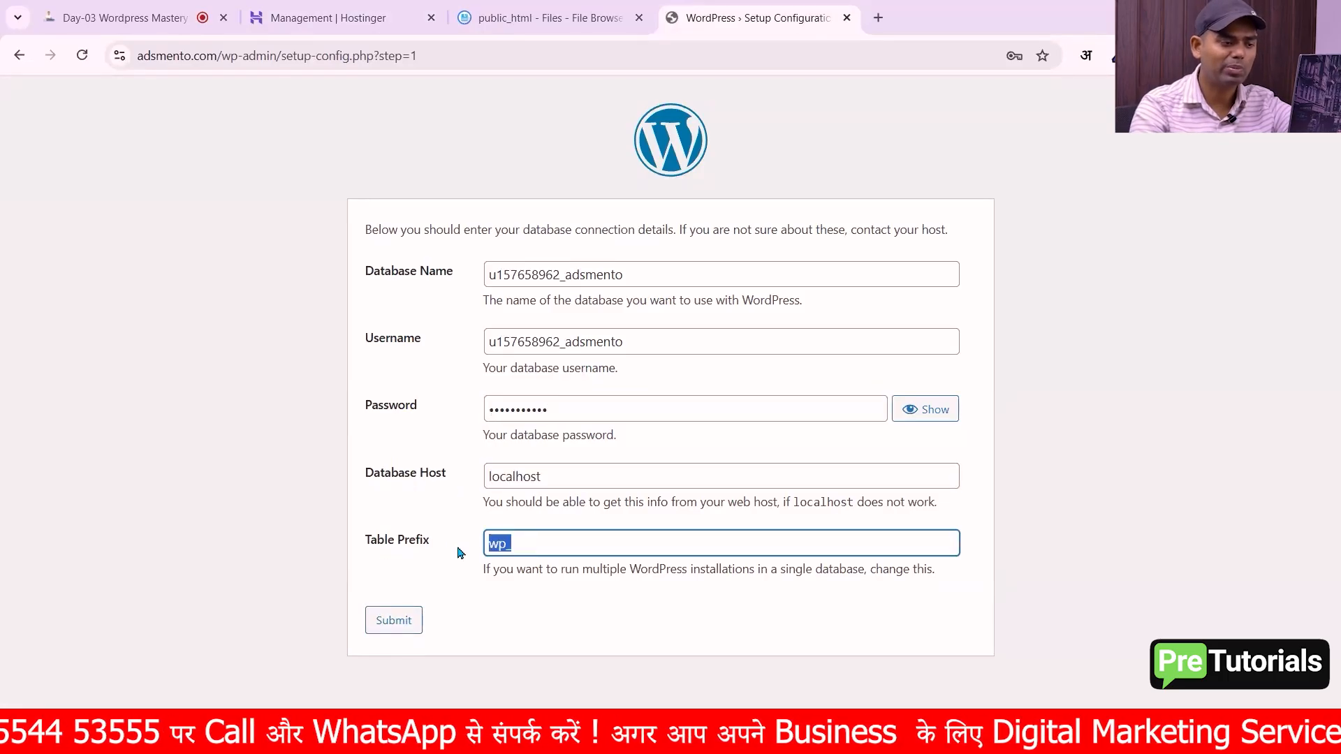
{"action": "left_click", "coordinate": [452, 551]}
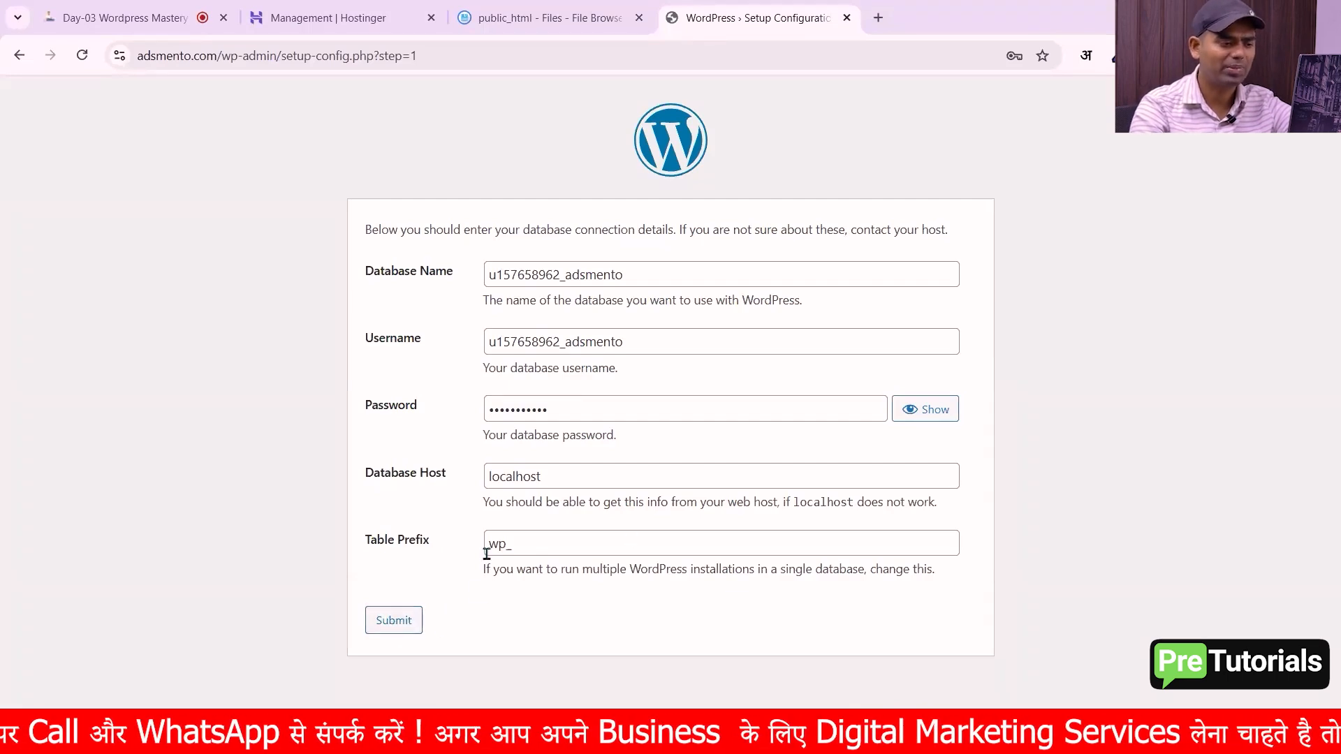
Submit the database connection details and run the WordPress installation, saving the database login in the browser.
{"action": "left_click", "coordinate": [396, 622]}
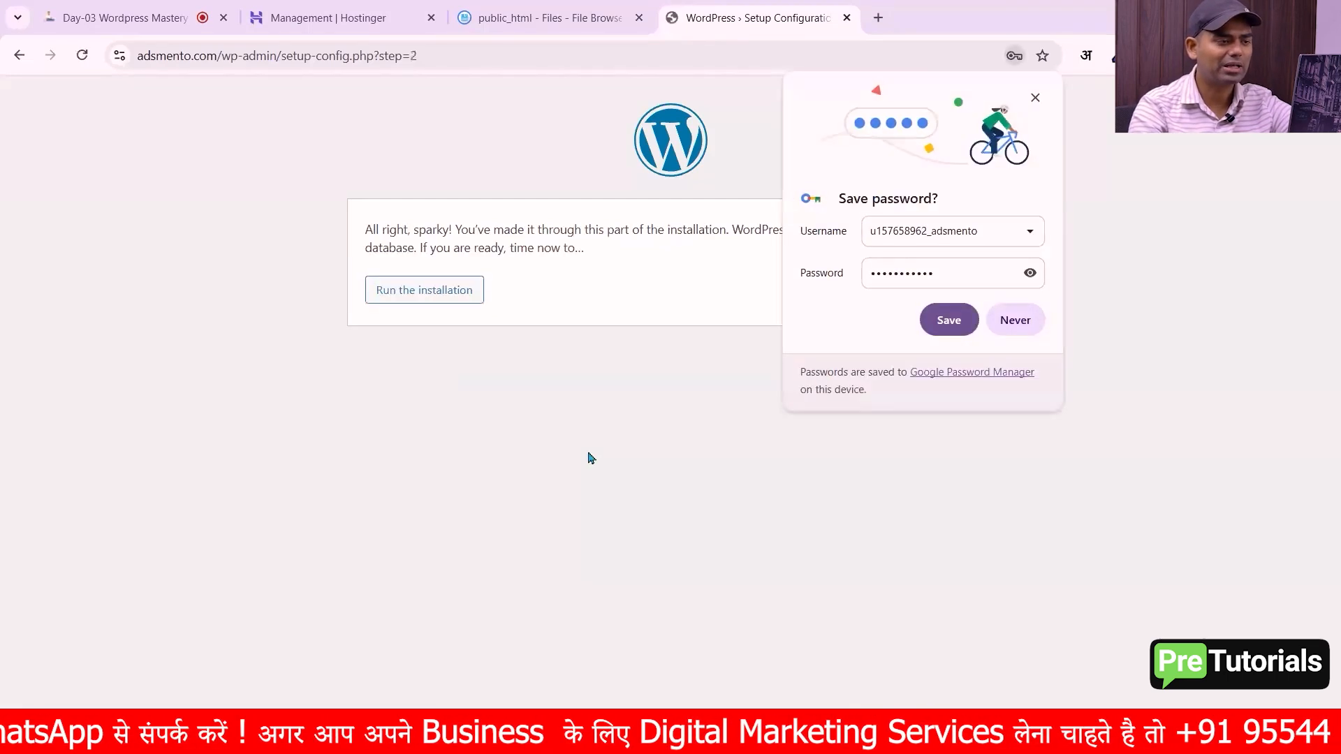
{"action": "left_click", "coordinate": [939, 325]}
{"action": "left_click", "coordinate": [449, 300]}
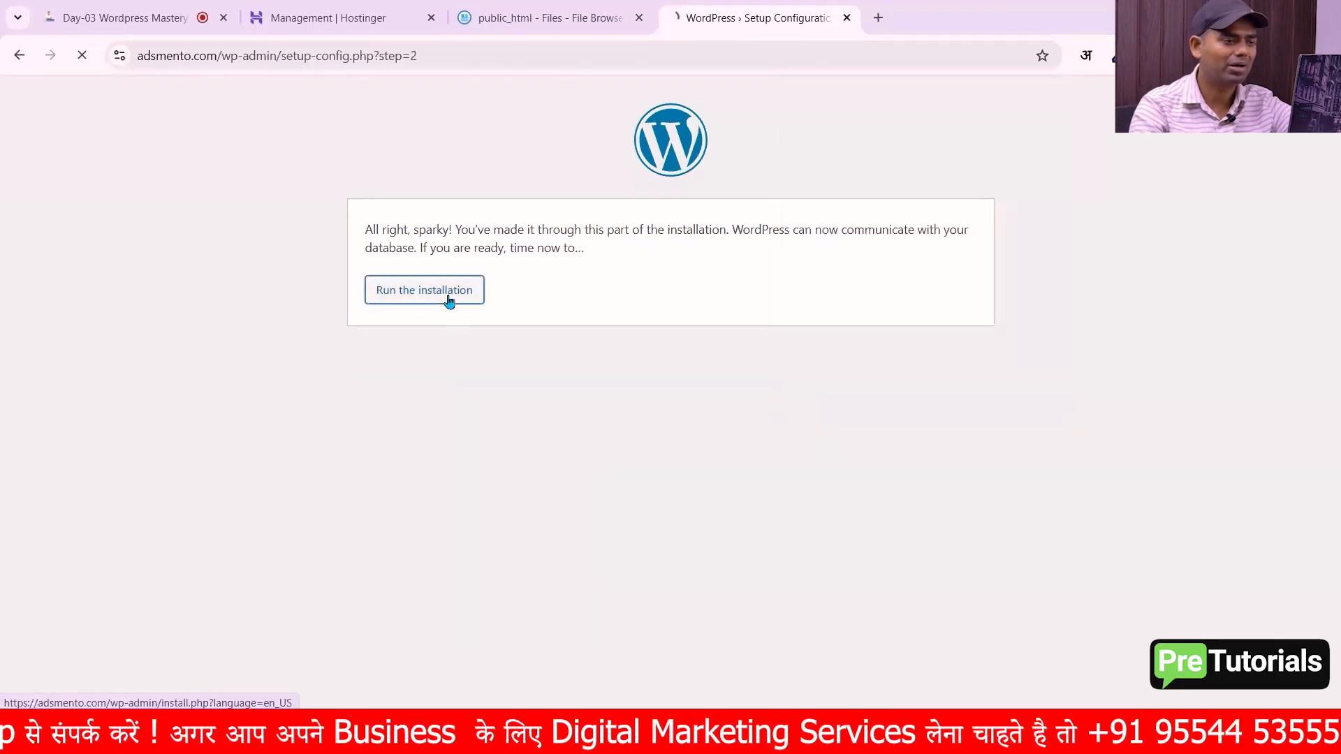
Set the site title to Ads Mento and the admin username to adsmentor in the installation form.
{"action": "scroll", "coordinate": [613, 471], "scroll_direction": "down", "scroll_amount": 1}
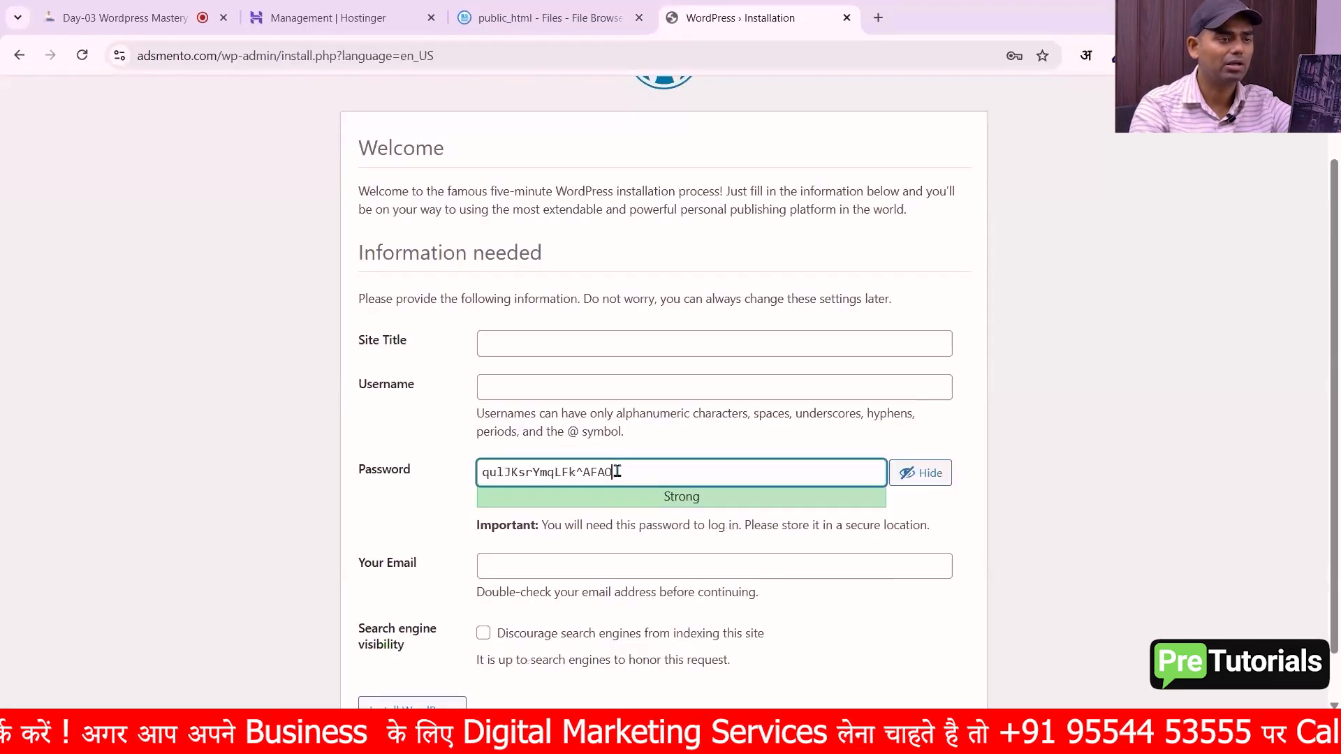
{"action": "scroll", "coordinate": [617, 471], "scroll_direction": "down", "scroll_amount": 1}
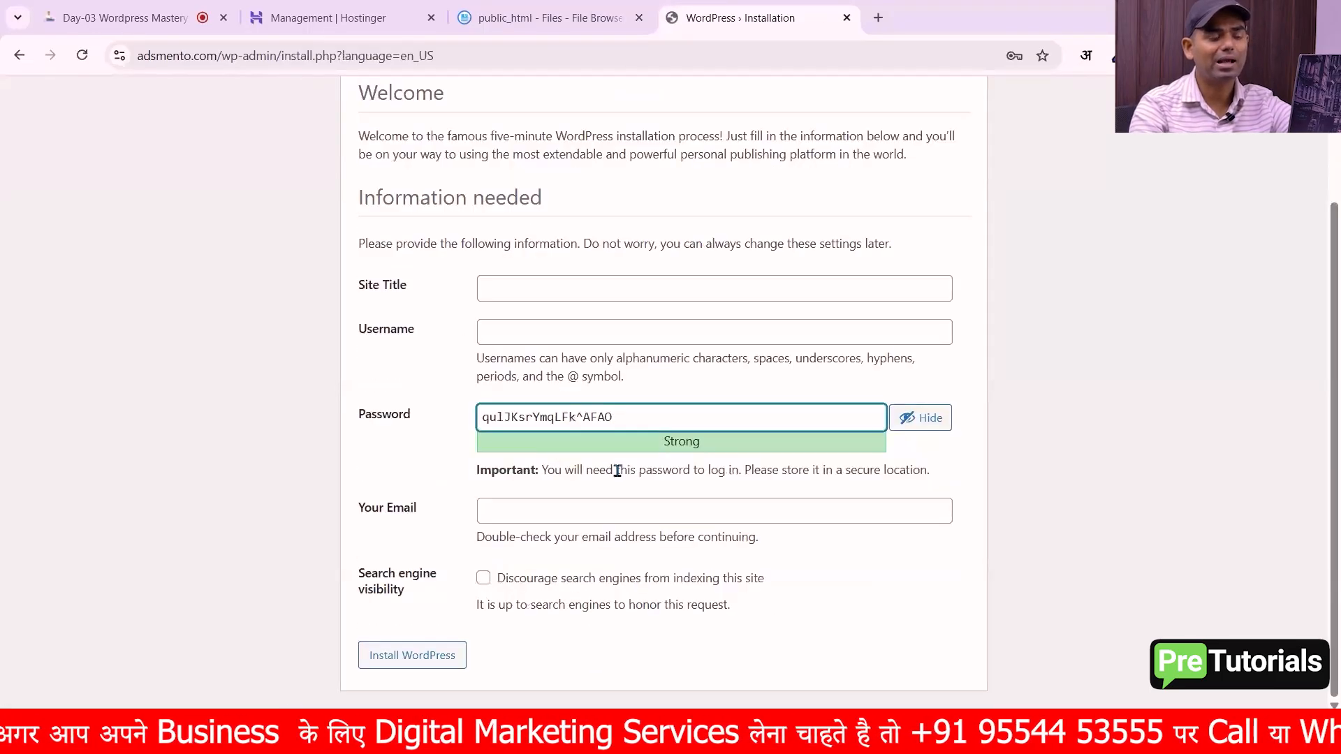
{"action": "left_click", "coordinate": [613, 290]}
{"action": "type", "text": "Ads Mentor"}
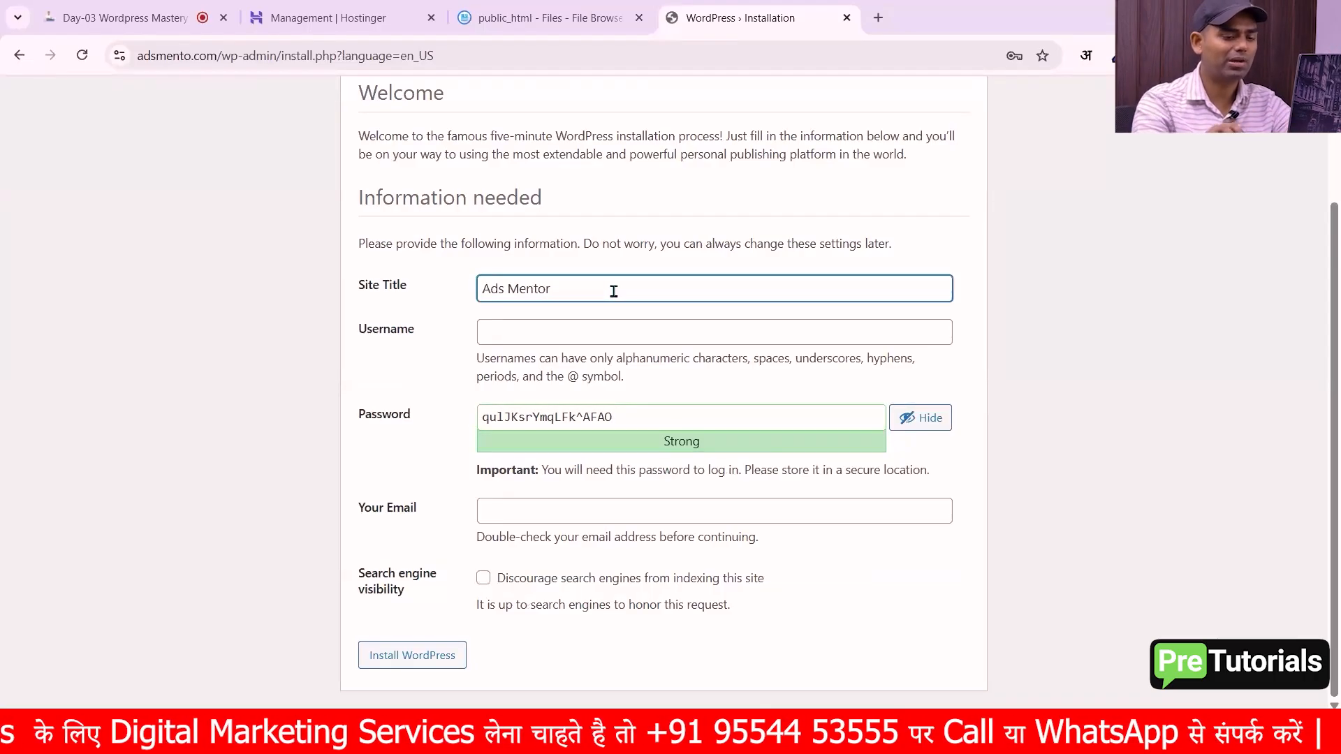
{"action": "left_click", "coordinate": [608, 336]}
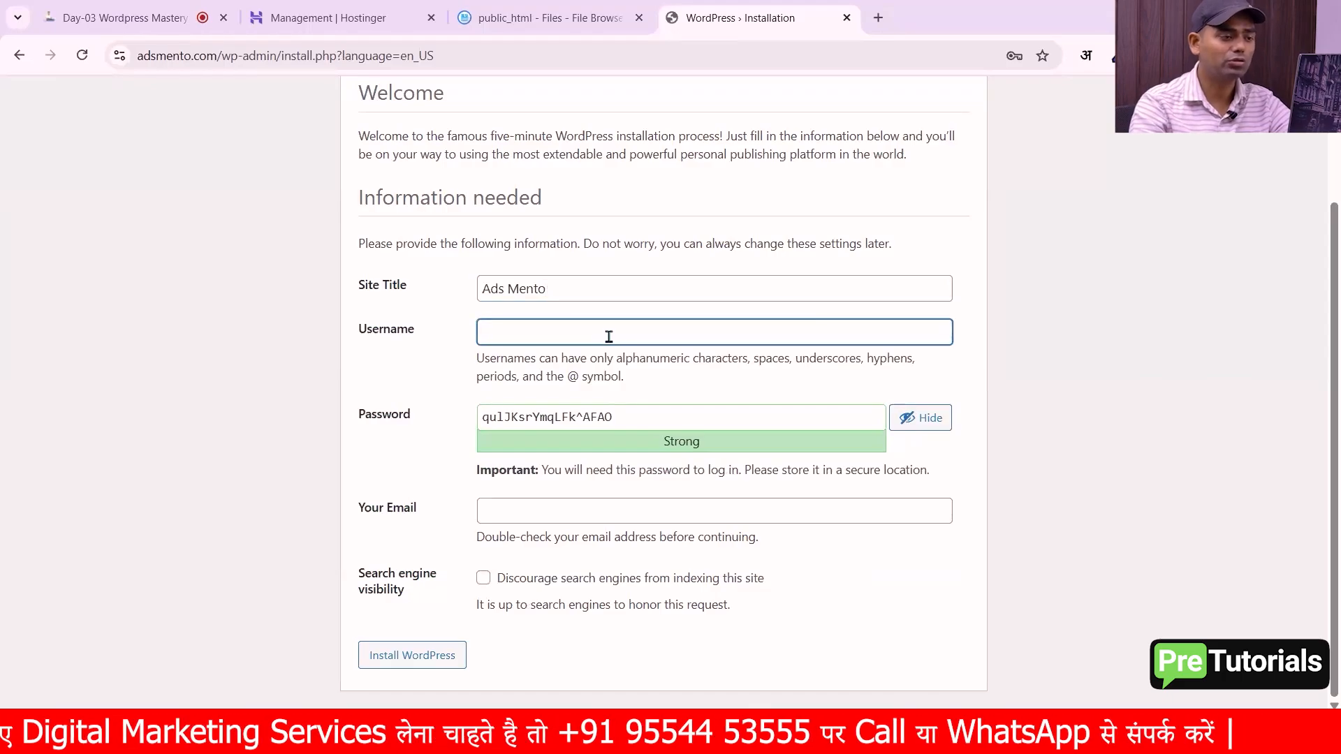
{"action": "type", "text": "adsmentor"}
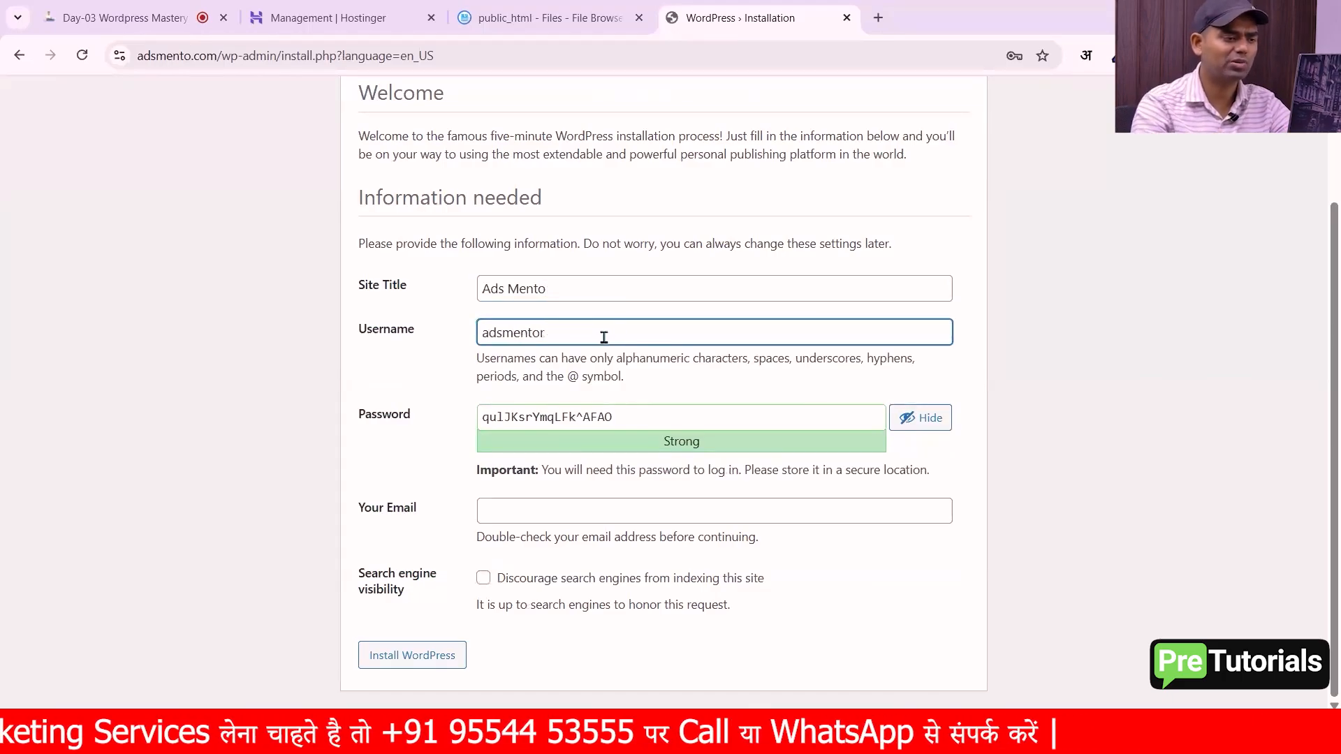
Replace the generated admin password with a password of your own, keeping its characters hidden.
{"action": "left_click_drag", "start_coordinate": [637, 417], "coordinate": [446, 430]}
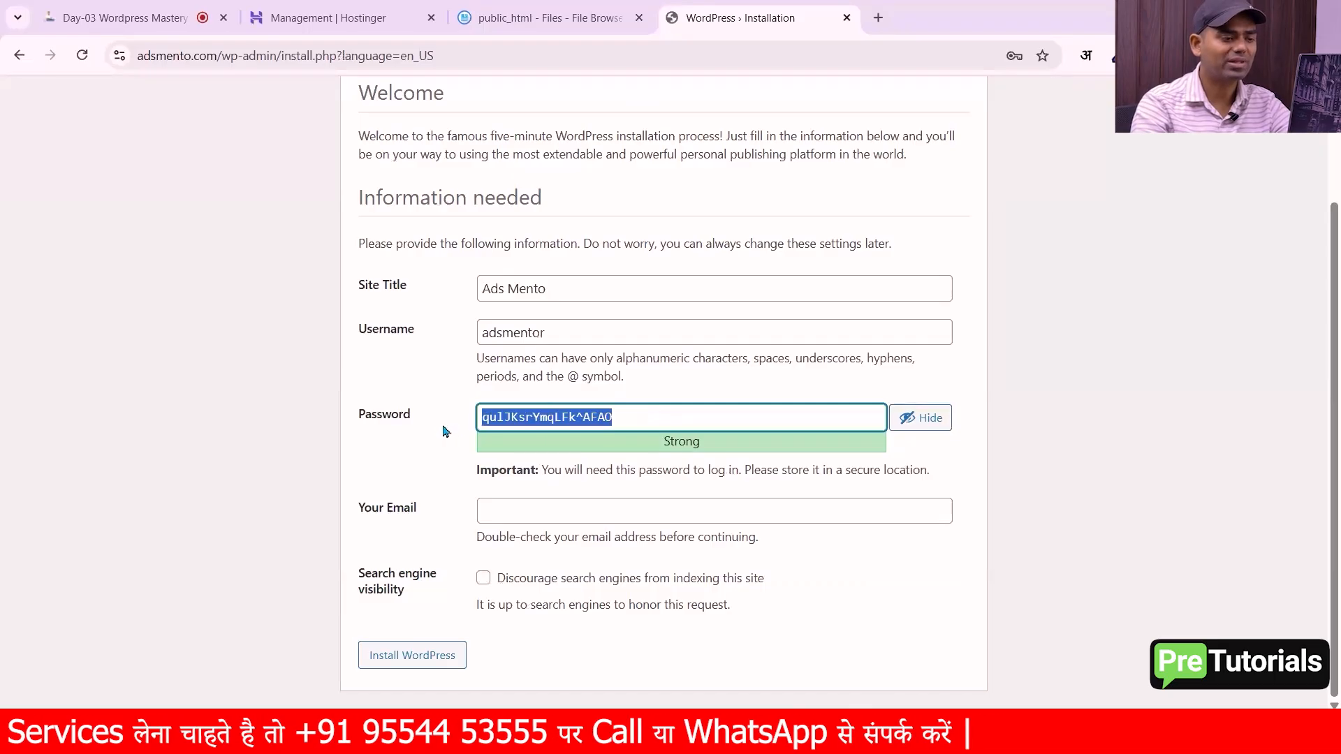
{"action": "key", "text": "BackSpace"}
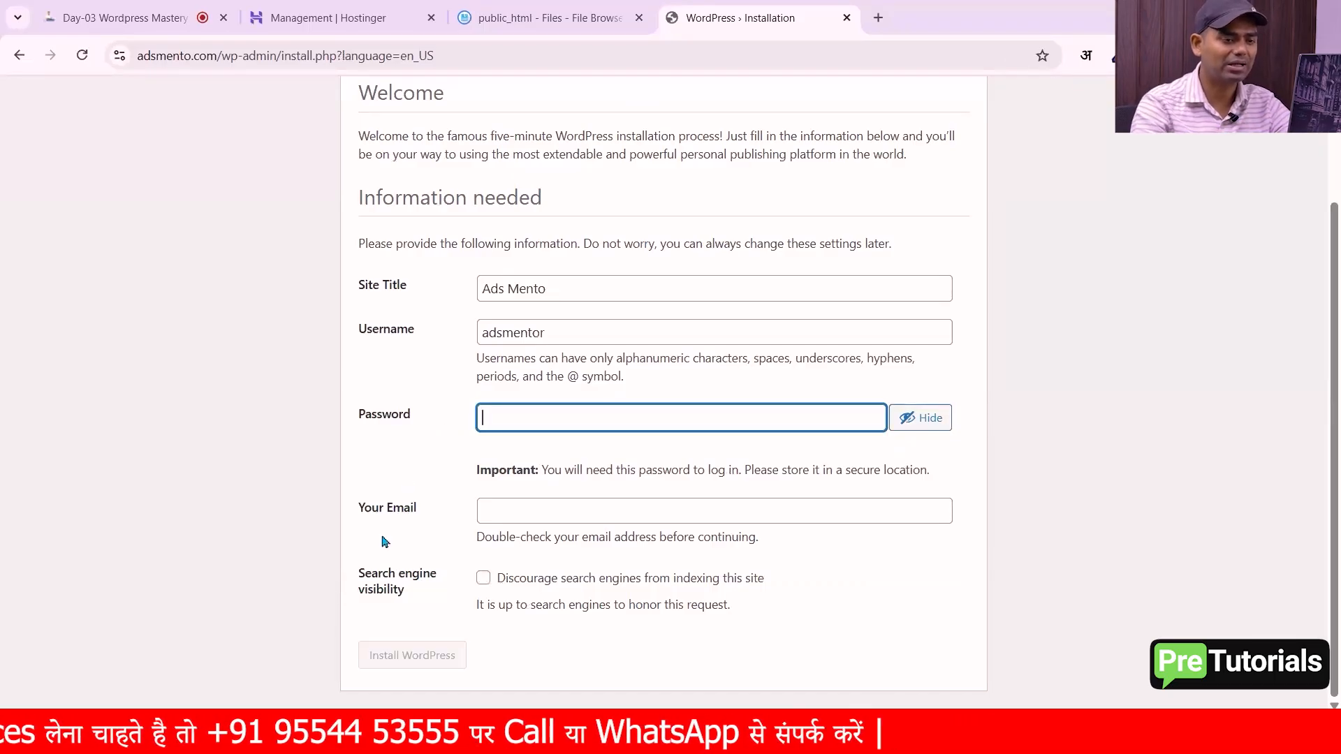
{"action": "left_click", "coordinate": [920, 419]}
{"action": "left_click", "coordinate": [738, 424]}
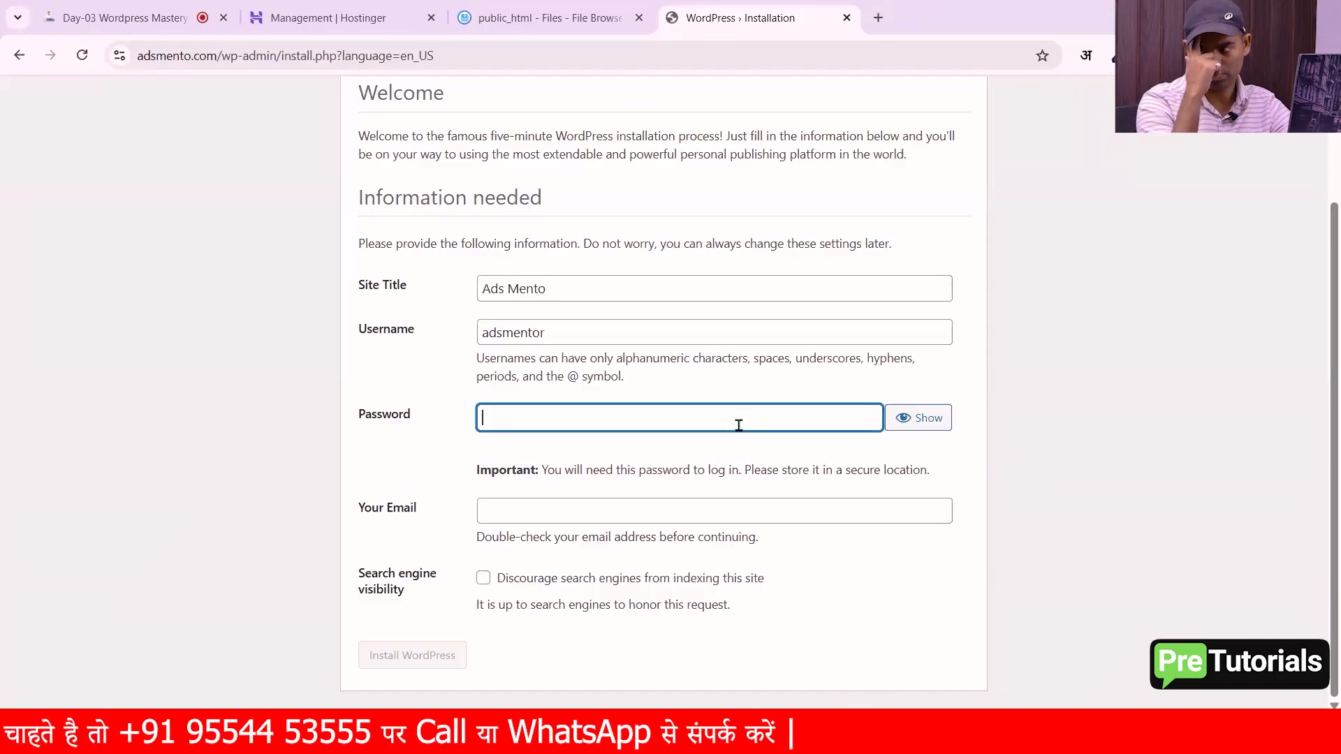
{"action": "type", "text": "a"}
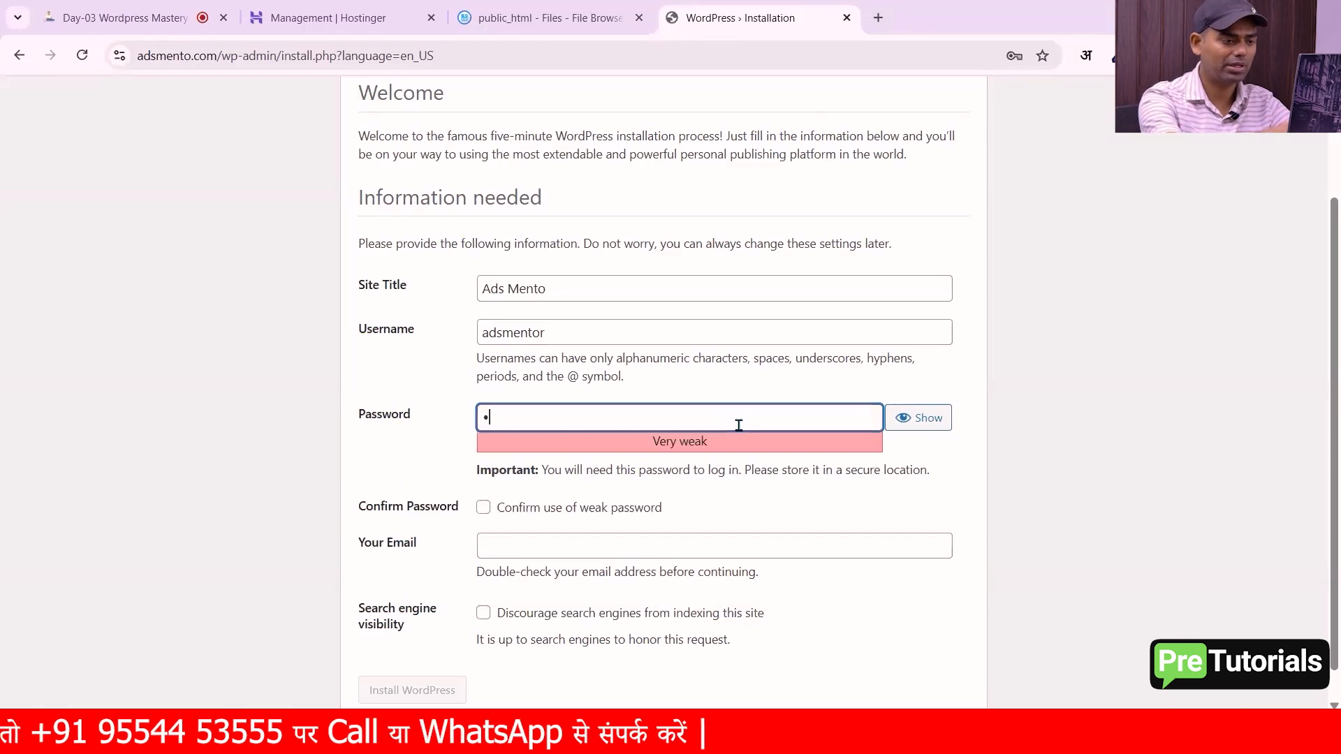
{"action": "key", "text": "ctrl+v"}
Copy the participant's email address from the live-class chat into the Your Email field of the installation form.
{"action": "left_click", "coordinate": [691, 512]}
{"action": "left_click", "coordinate": [124, 17]}
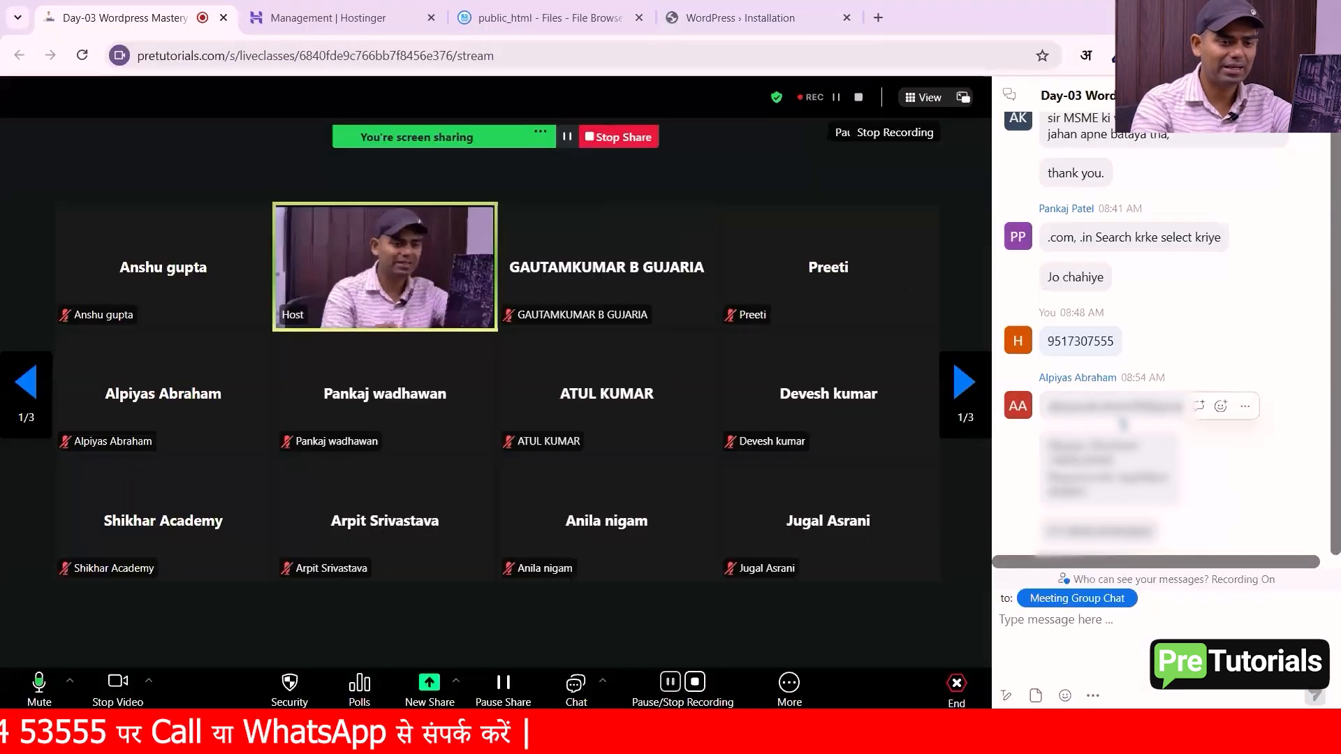
{"action": "triple_click", "coordinate": [1121, 407]}
{"action": "left_click", "coordinate": [833, 28]}
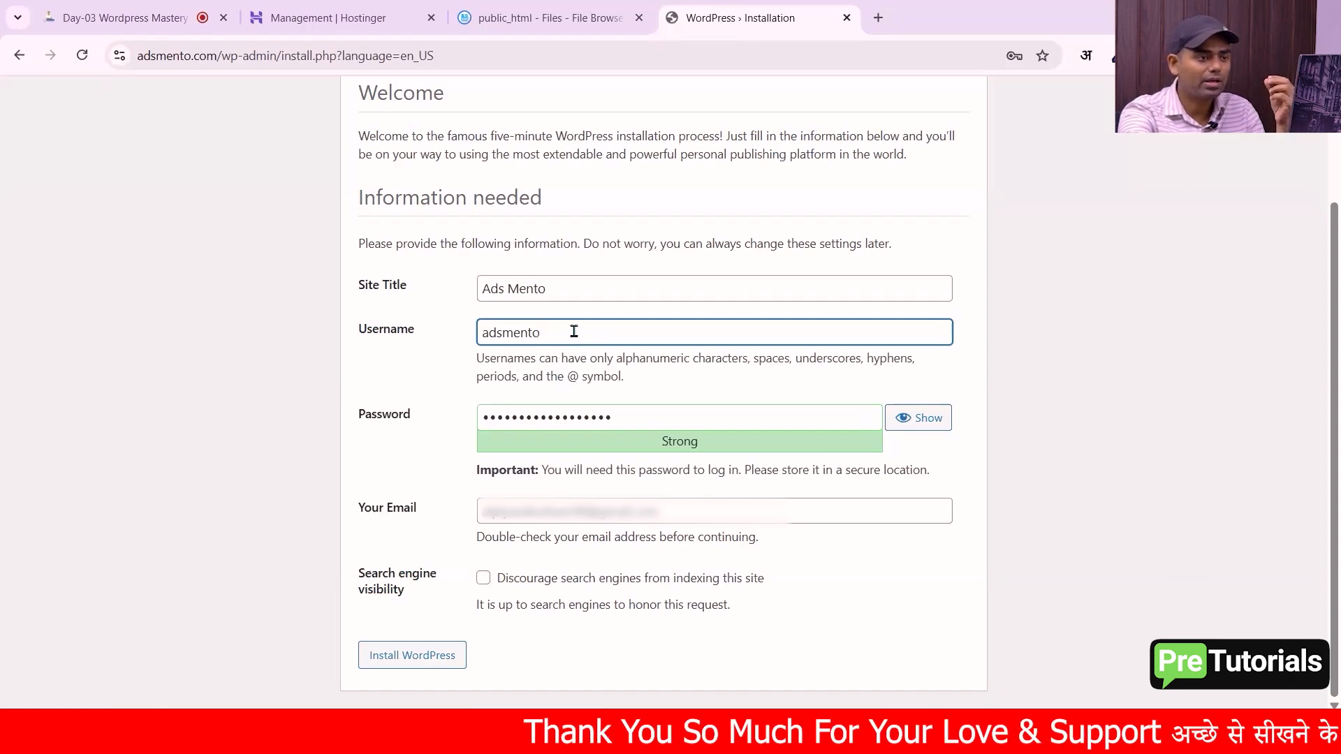
Install WordPress with the username adsmento and open the site's login page.
{"action": "left_click_drag", "start_coordinate": [562, 329], "coordinate": [479, 340]}
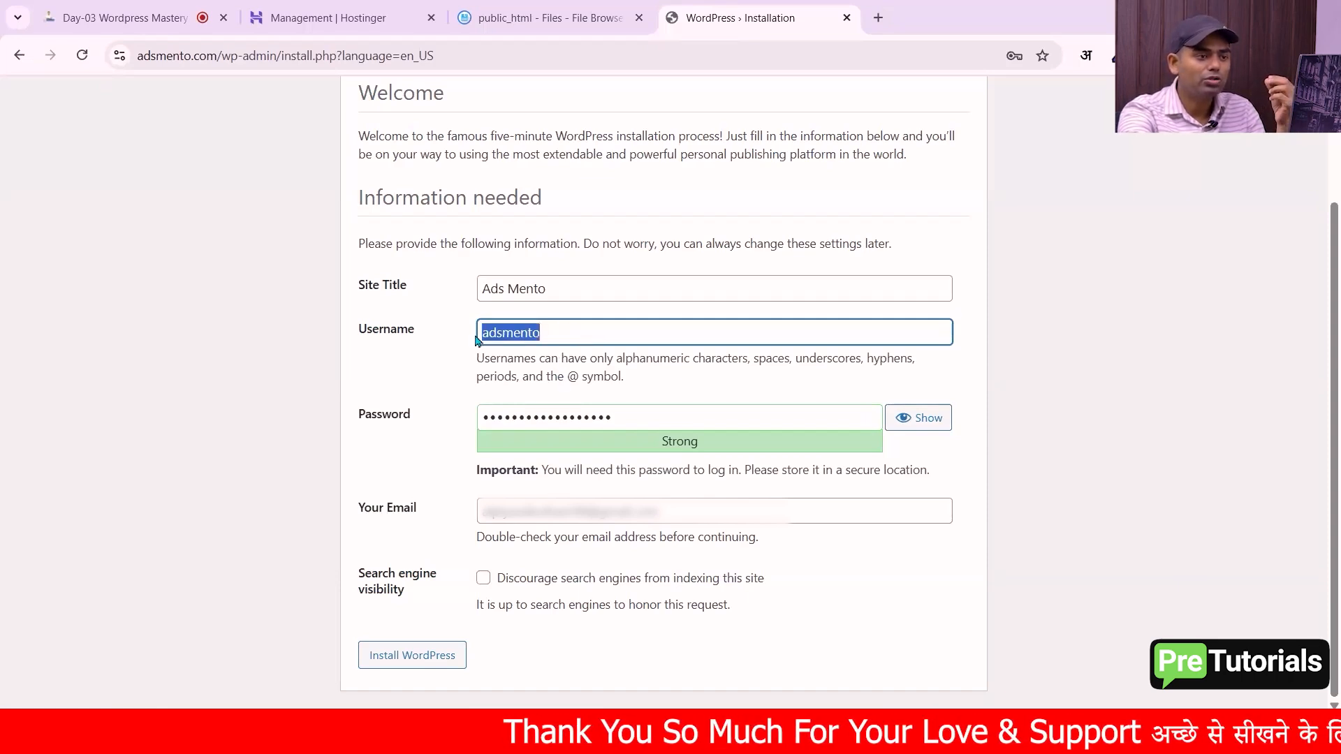
{"action": "left_click", "coordinate": [414, 655]}
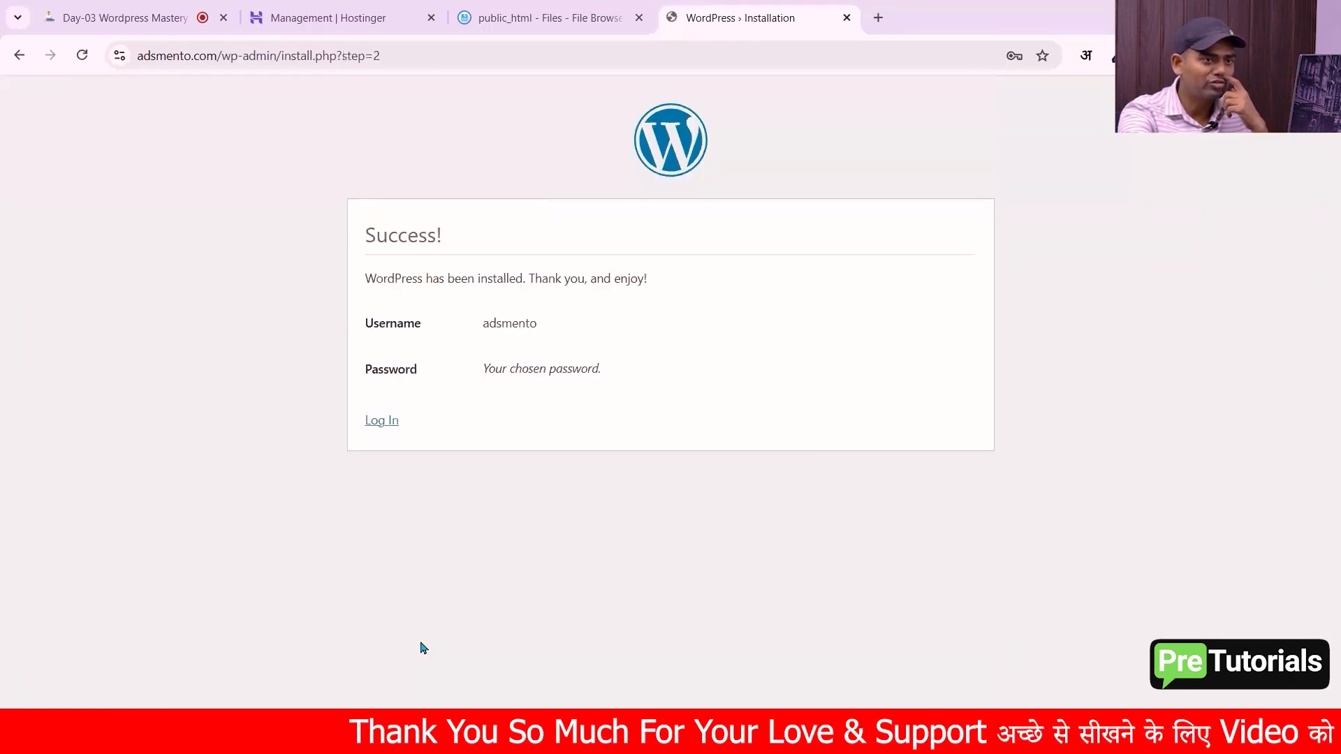
{"action": "left_click_drag", "start_coordinate": [364, 241], "coordinate": [442, 237]}
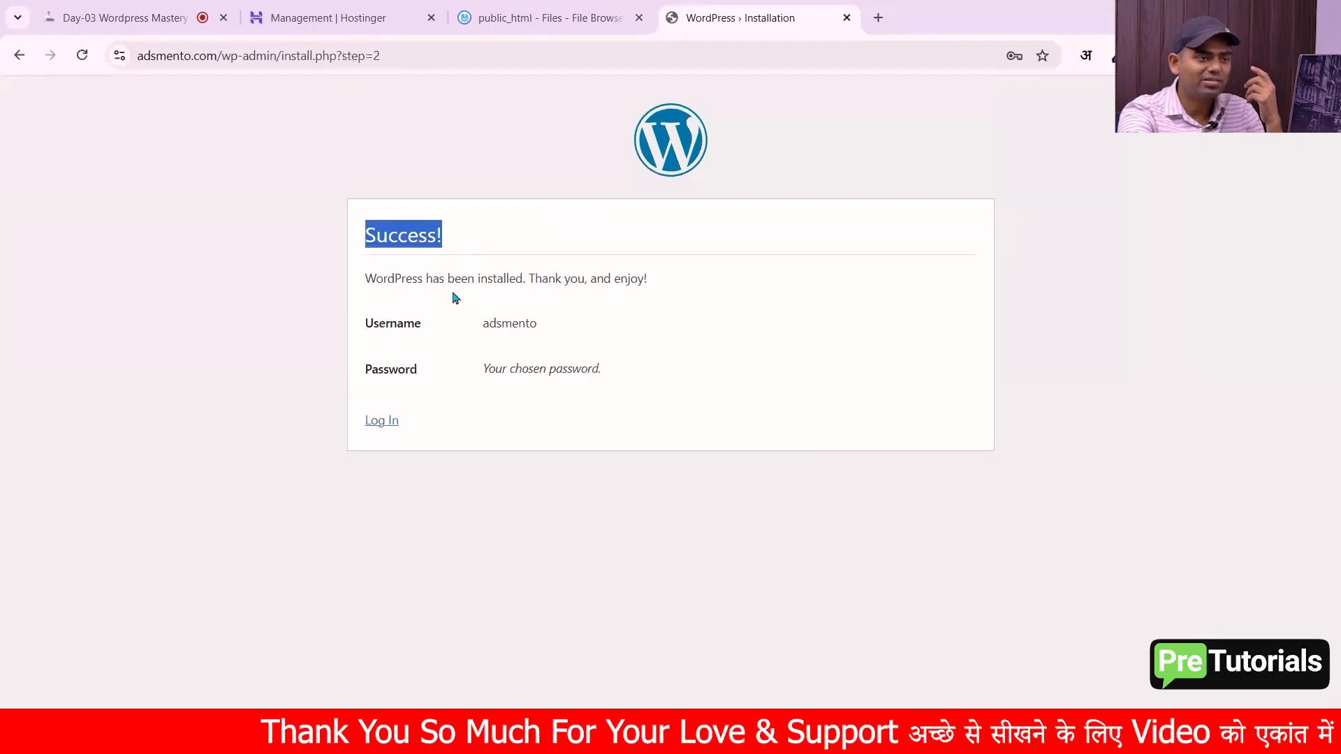
{"action": "left_click", "coordinate": [387, 421]}
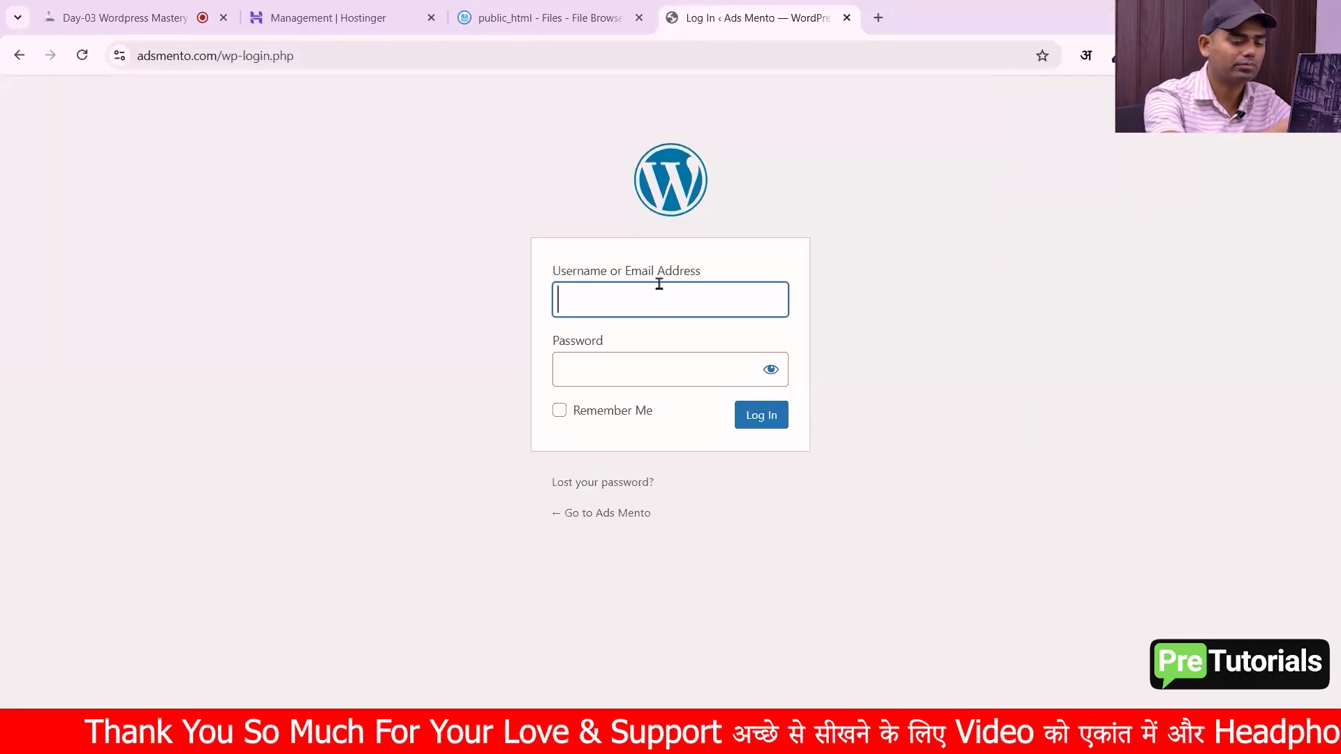
Try to log in to the site with the username adsmento and the account password.
{"action": "type", "text": "adsmentor"}
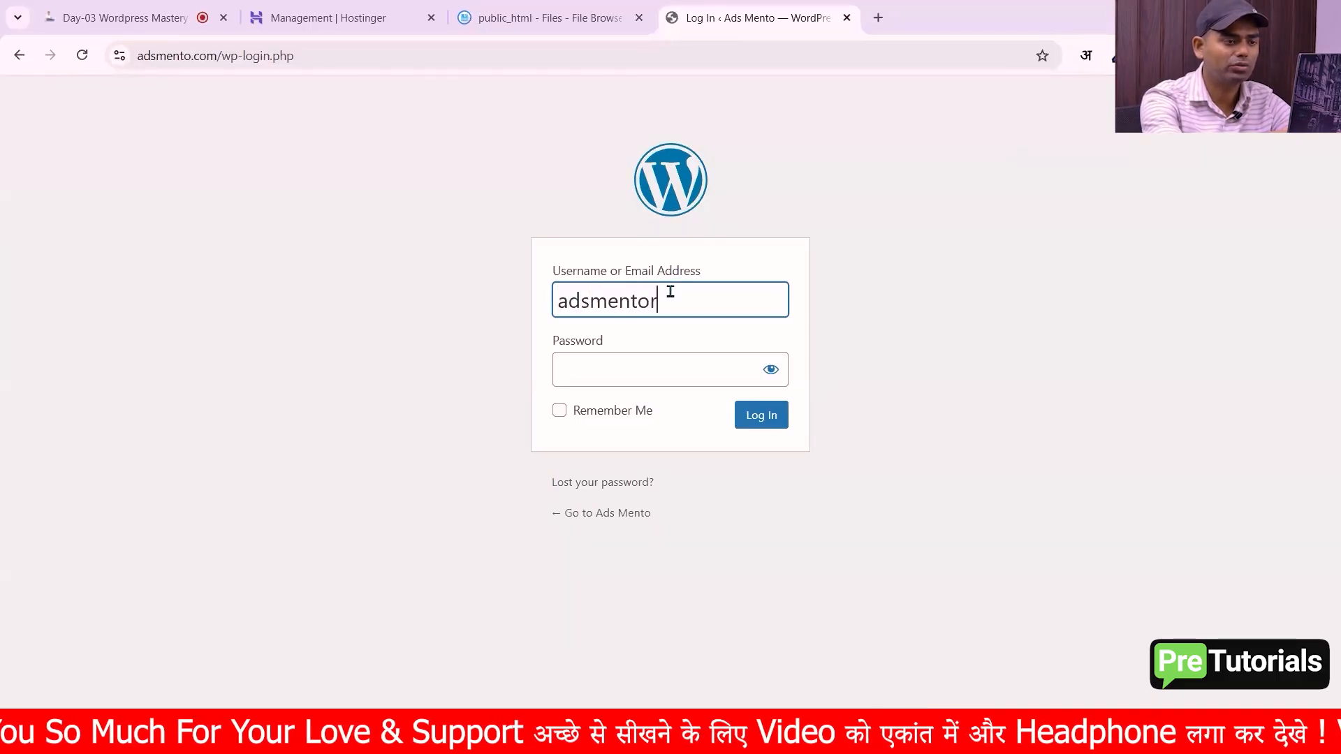
{"action": "key", "text": "BackSpace"}
{"action": "key", "text": "Tab"}
{"action": "type", "text": "•••••••••"}
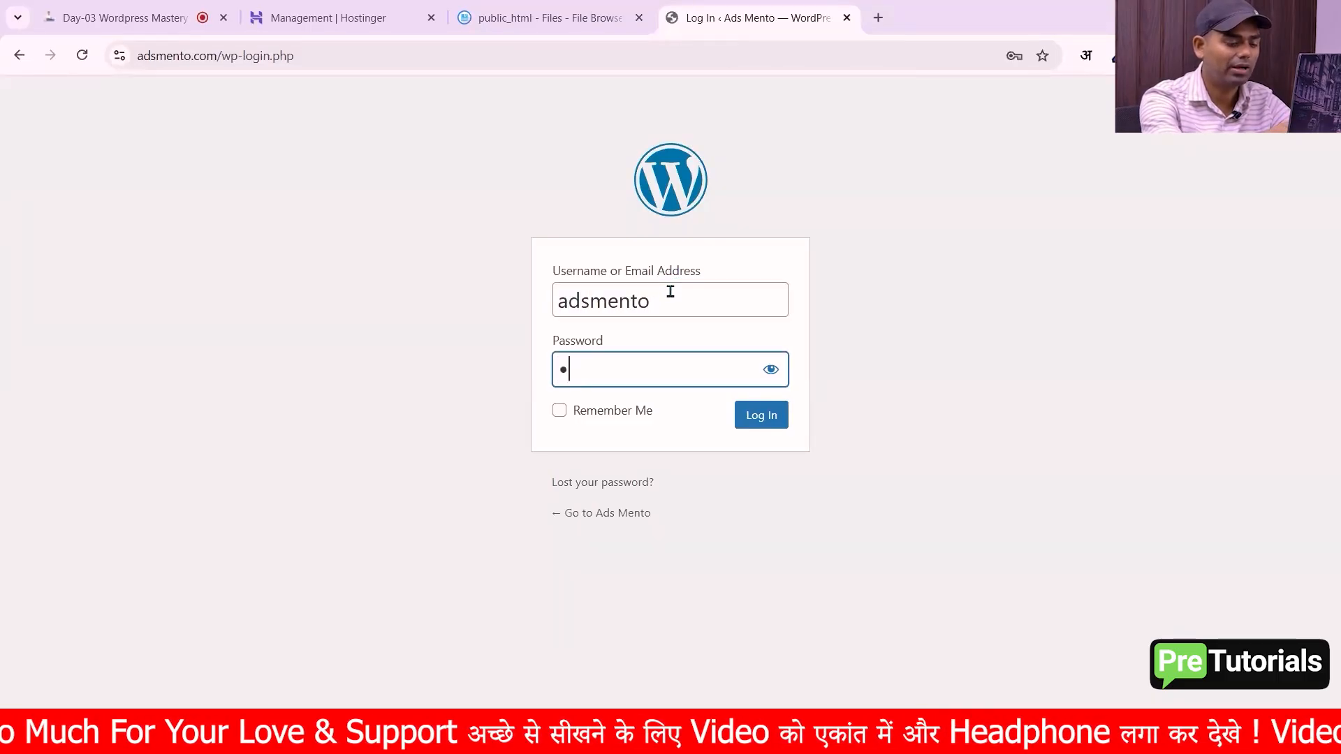
{"action": "type", "text": "•••"}
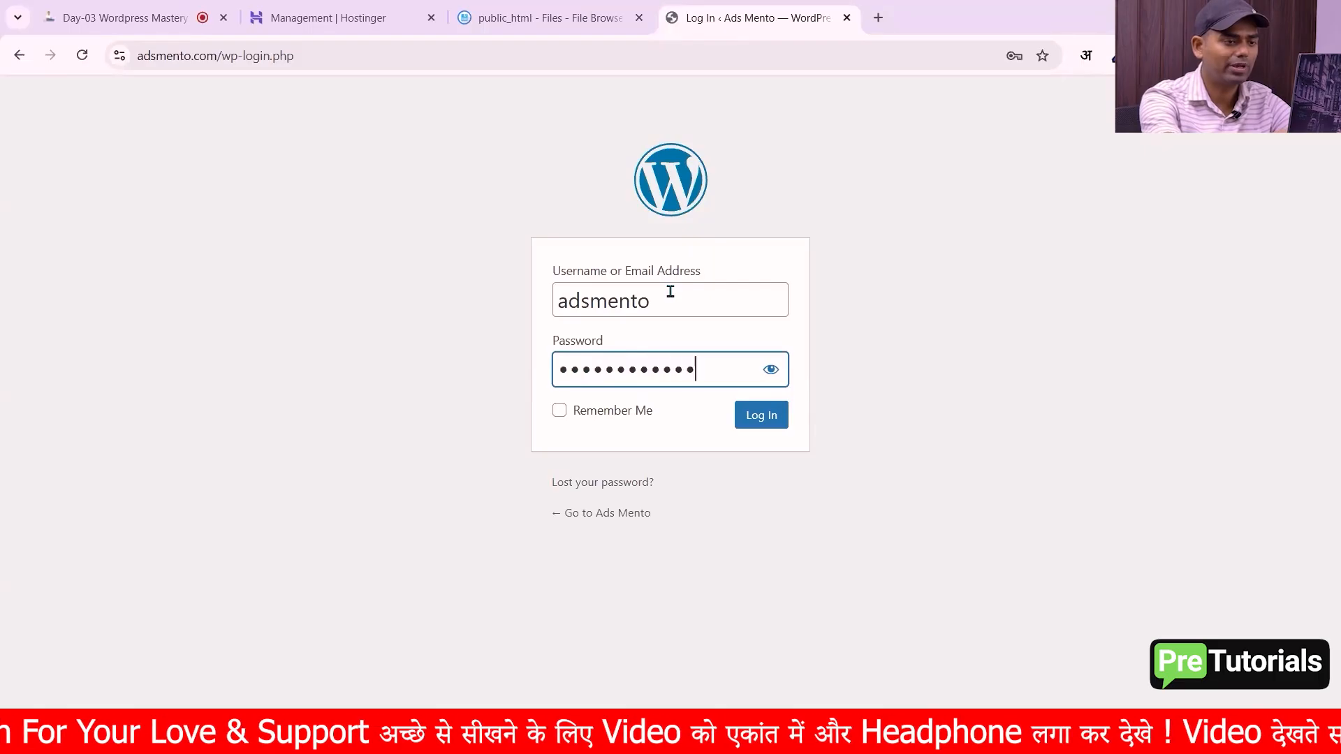
{"action": "type", "text": "••••"}
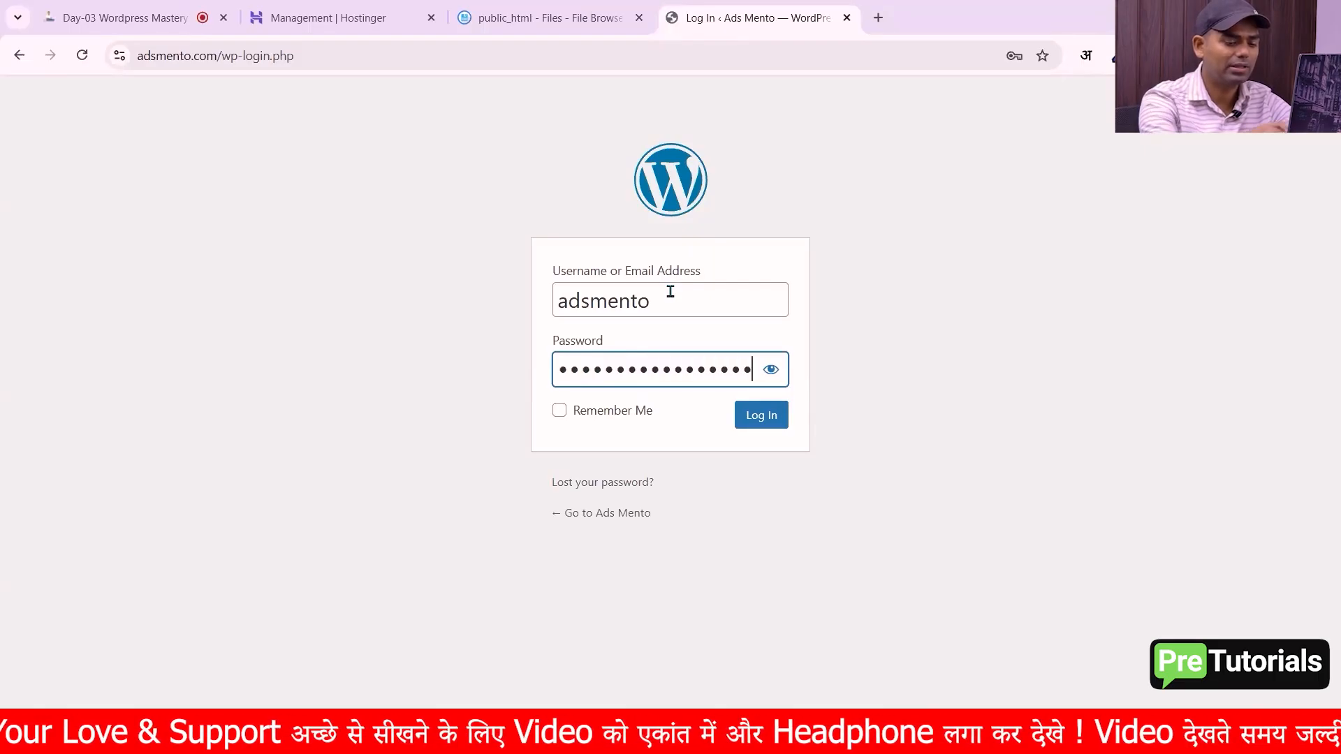
{"action": "key", "text": "Return"}
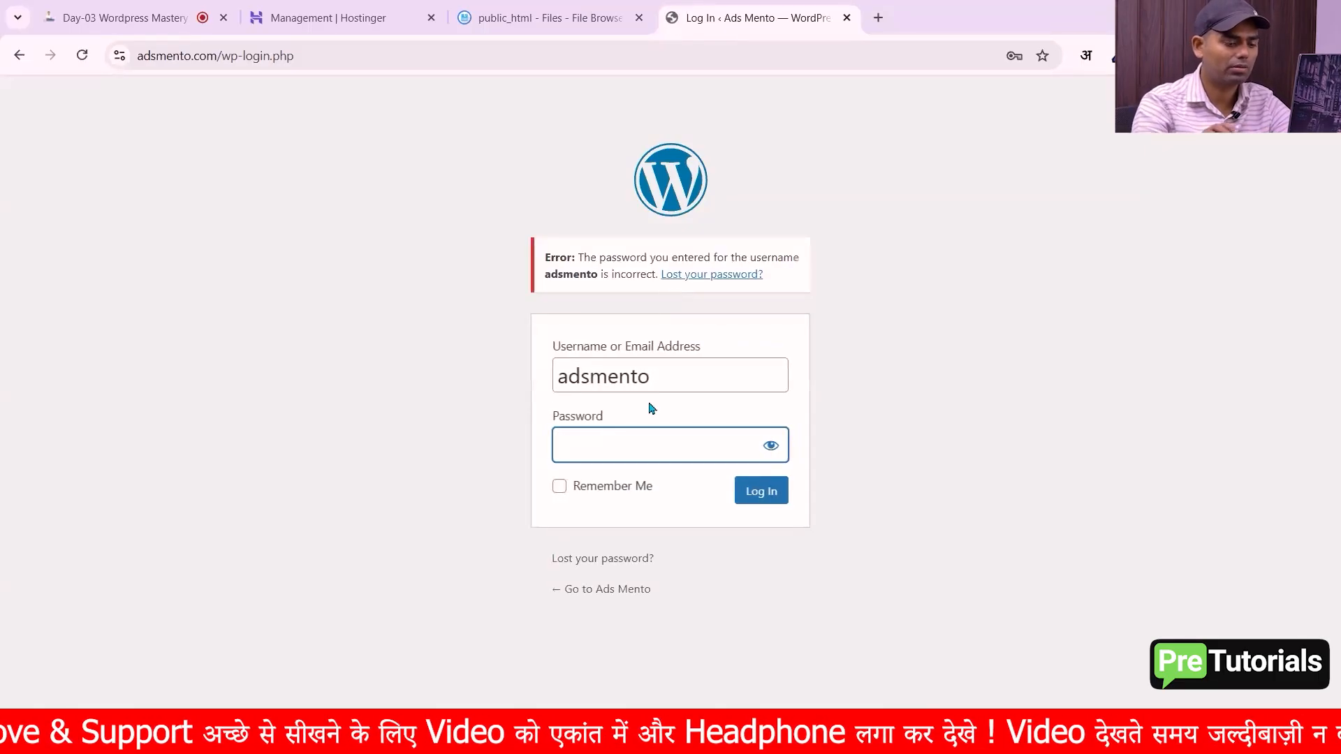
Re-enter the account password for adsmento, log in, and inspect the dashboard's web address.
{"action": "type", "text": "••••••••••••"}
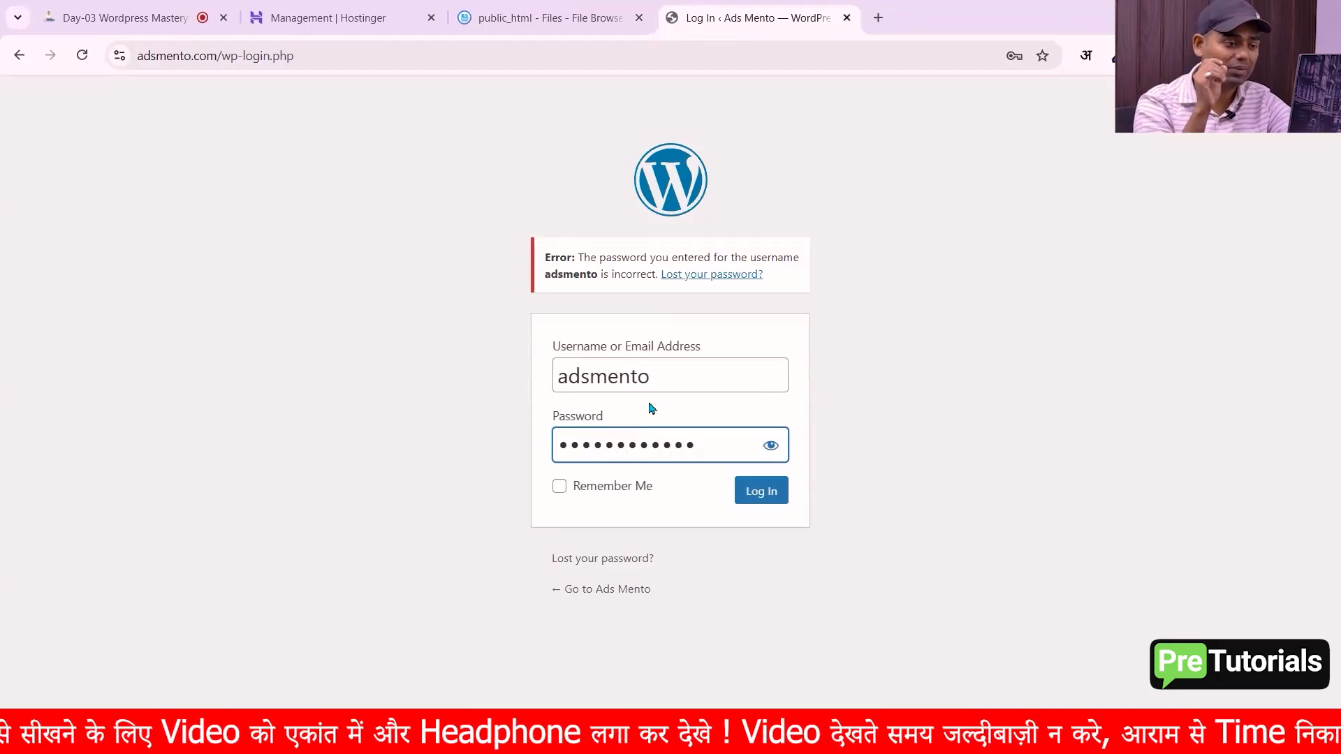
{"action": "type", "text": "•••••"}
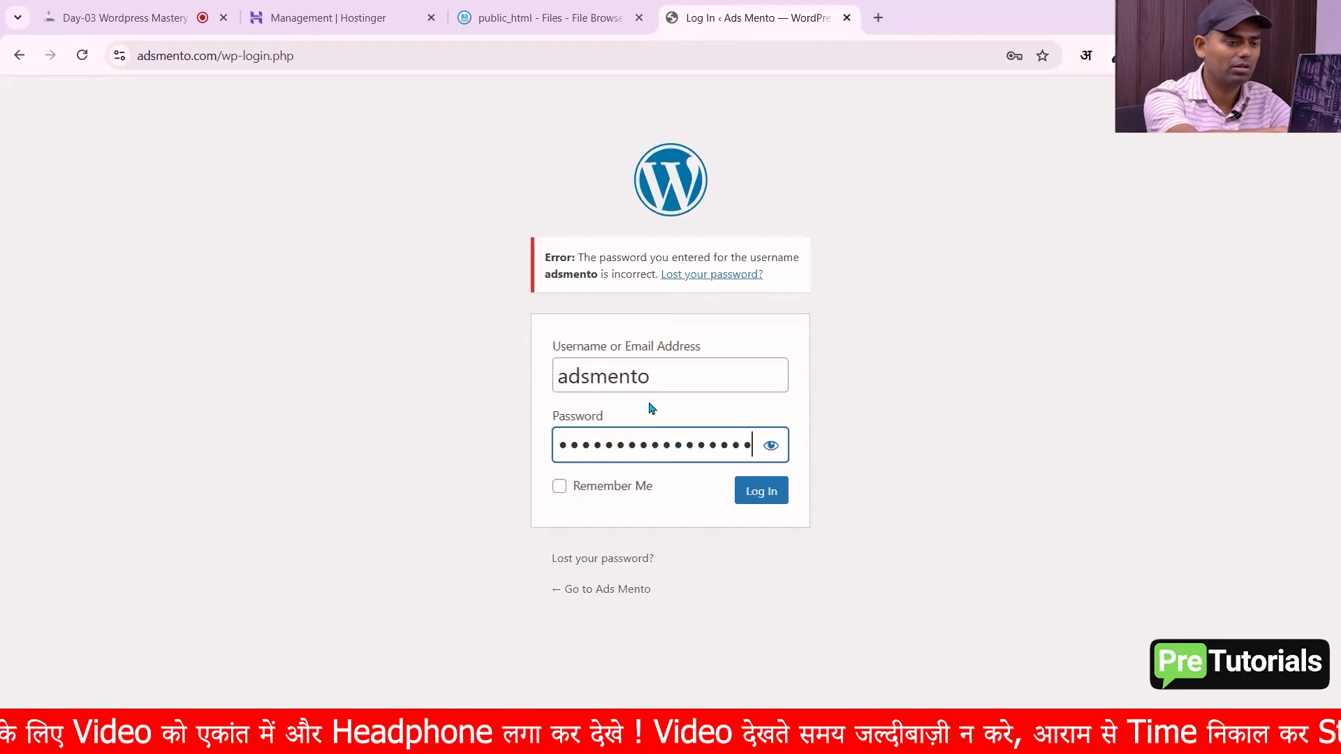
{"action": "left_click", "coordinate": [778, 491]}
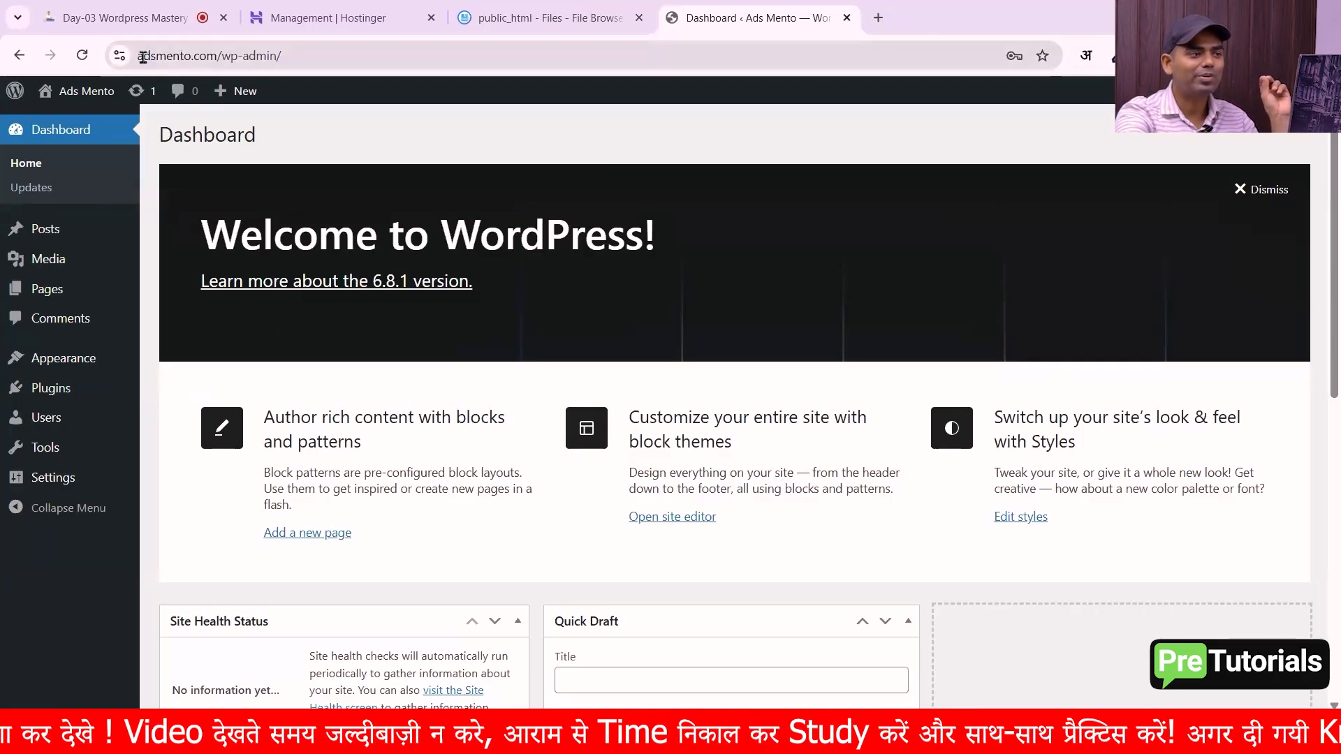
{"action": "left_click_drag", "start_coordinate": [142, 57], "coordinate": [378, 57]}
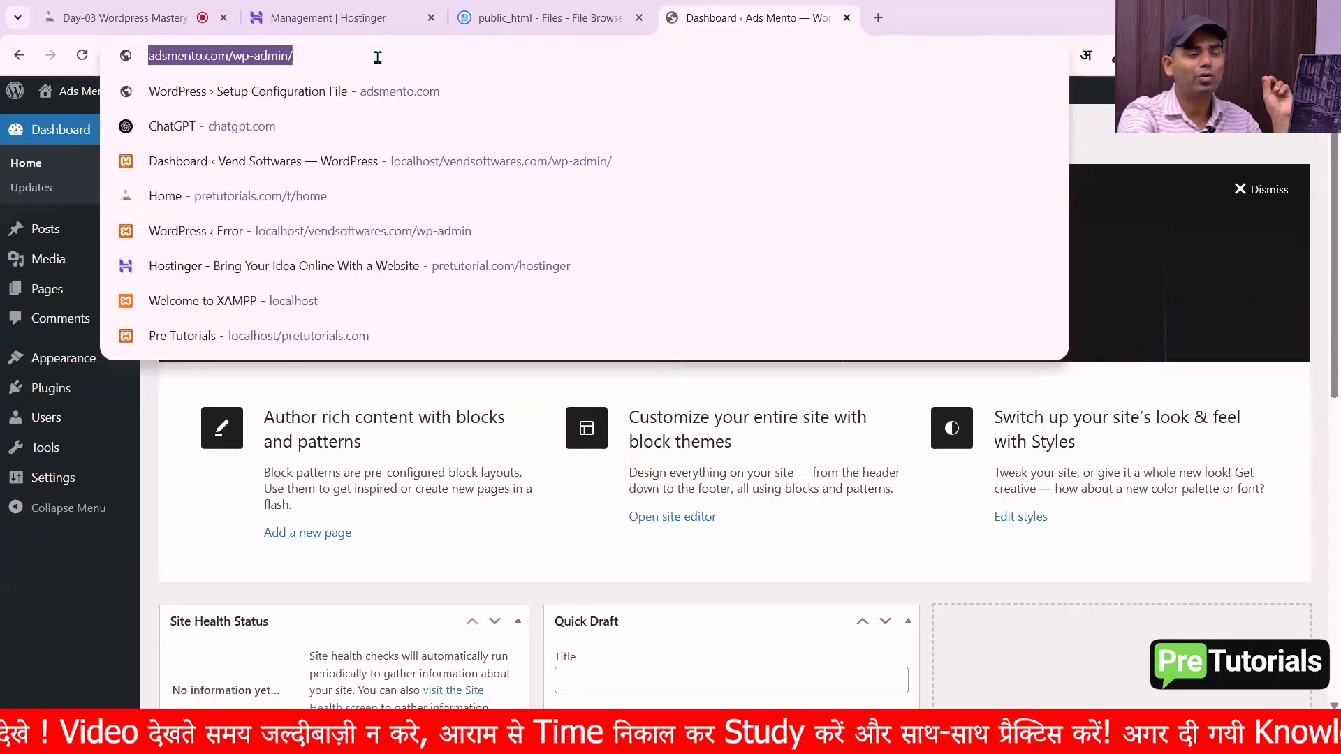
{"action": "left_click", "coordinate": [1095, 667]}
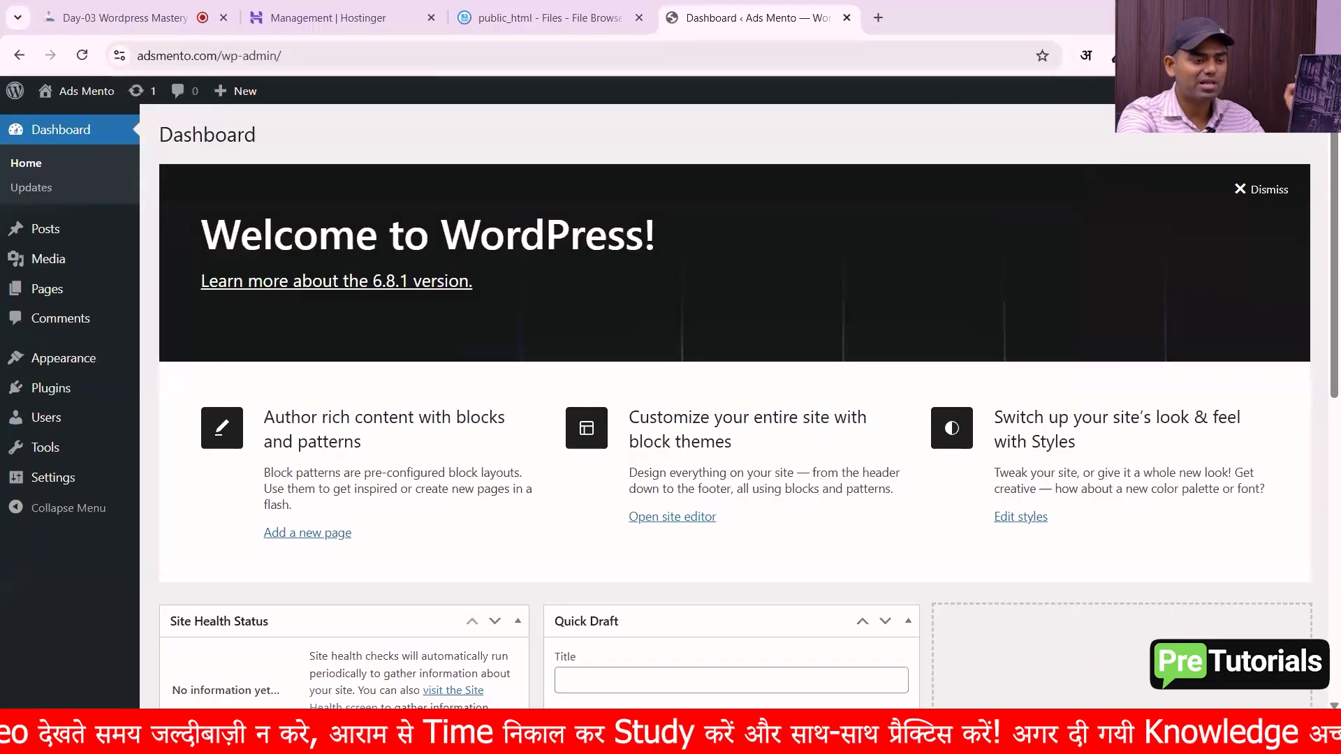
Switch to the XAMPP Control Panel, start the Apache and MySQL modules, and close the panel.
{"action": "key", "text": "super"}
{"action": "type", "text": "xampp"}
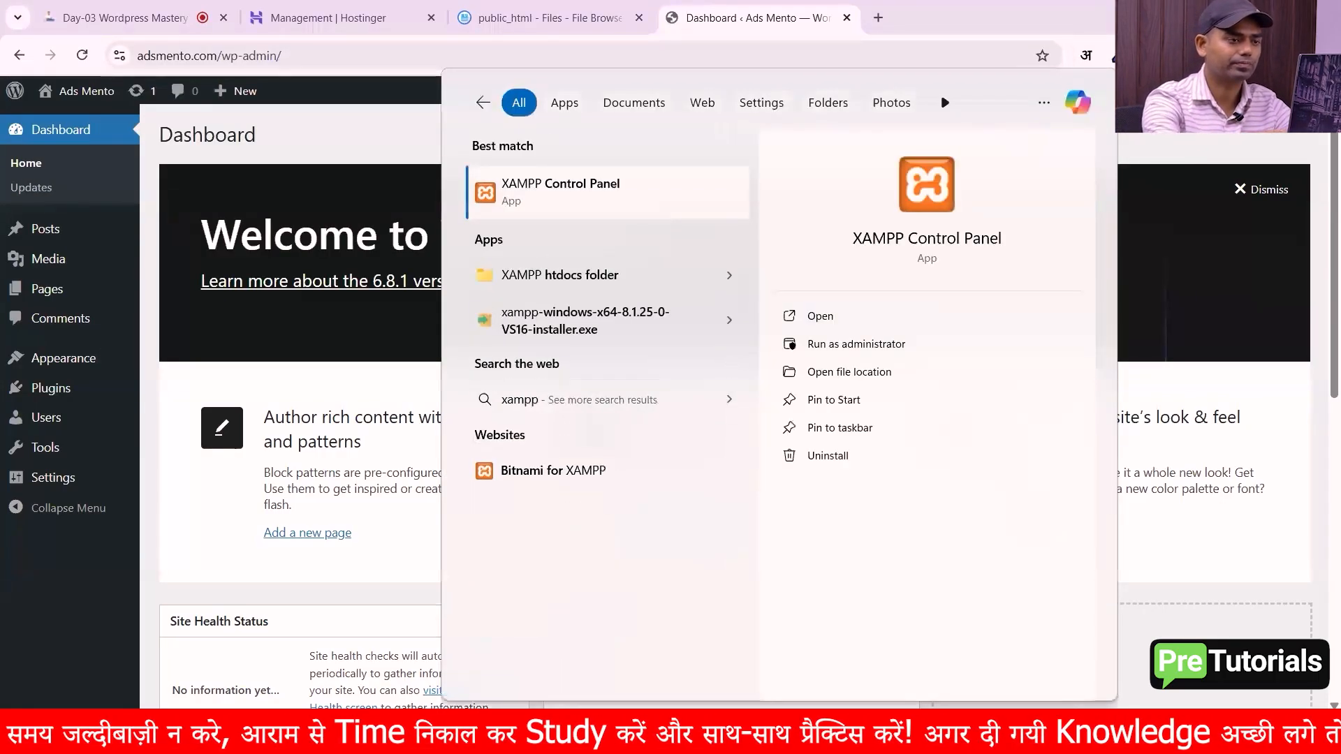
{"action": "key", "text": "Return"}
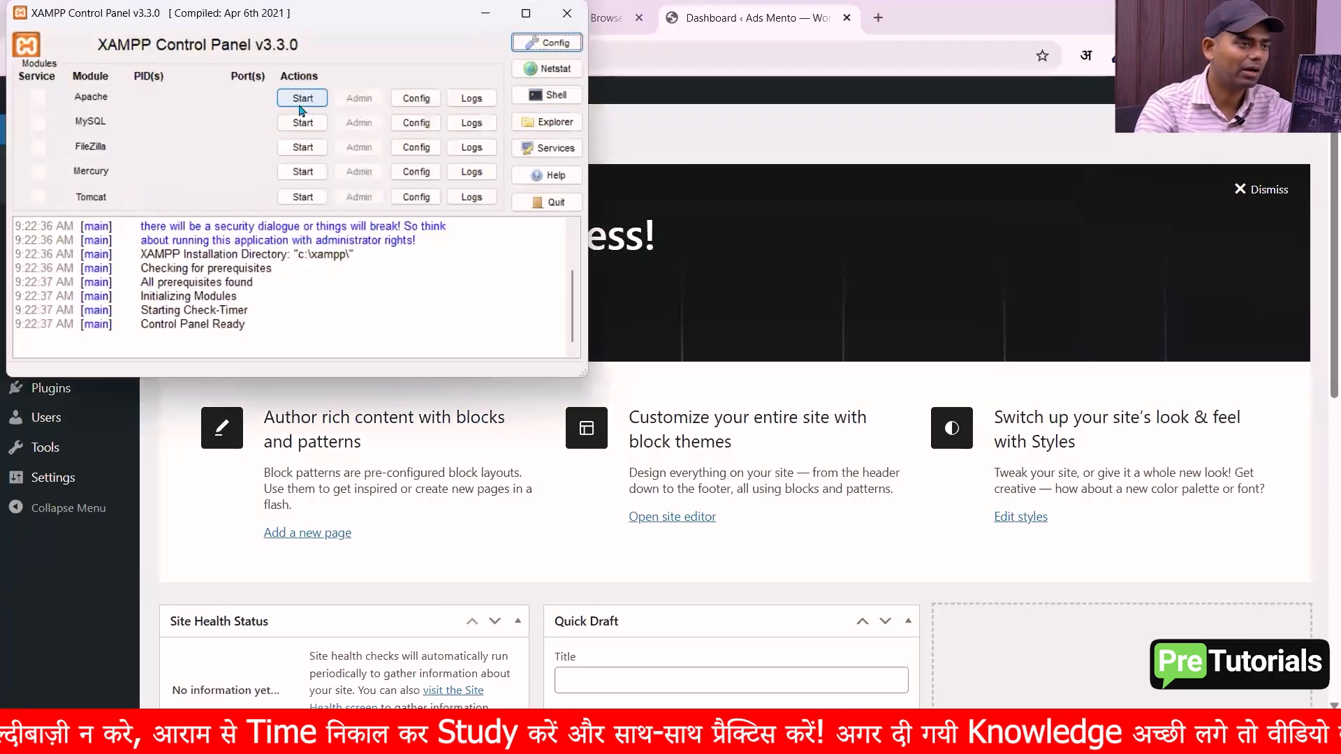
{"action": "left_click", "coordinate": [300, 103]}
{"action": "left_click", "coordinate": [302, 122]}
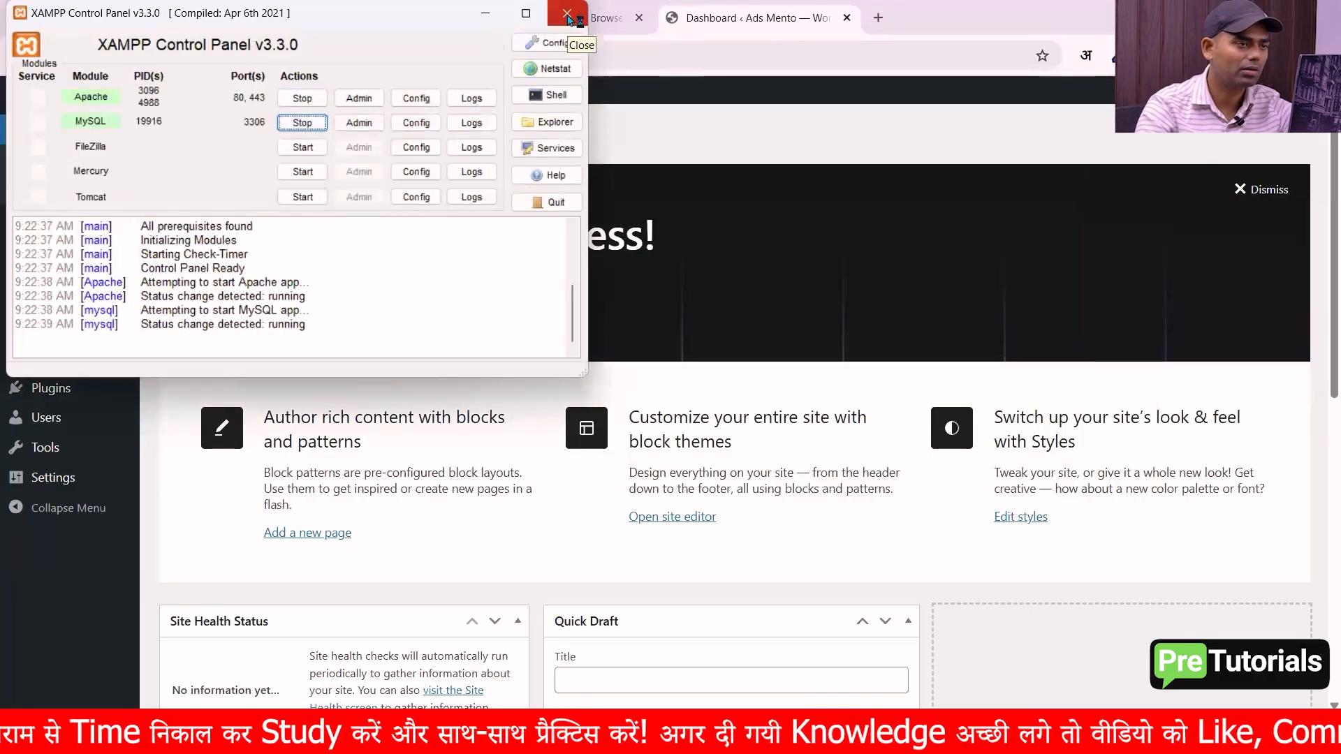
{"action": "left_click", "coordinate": [567, 15]}
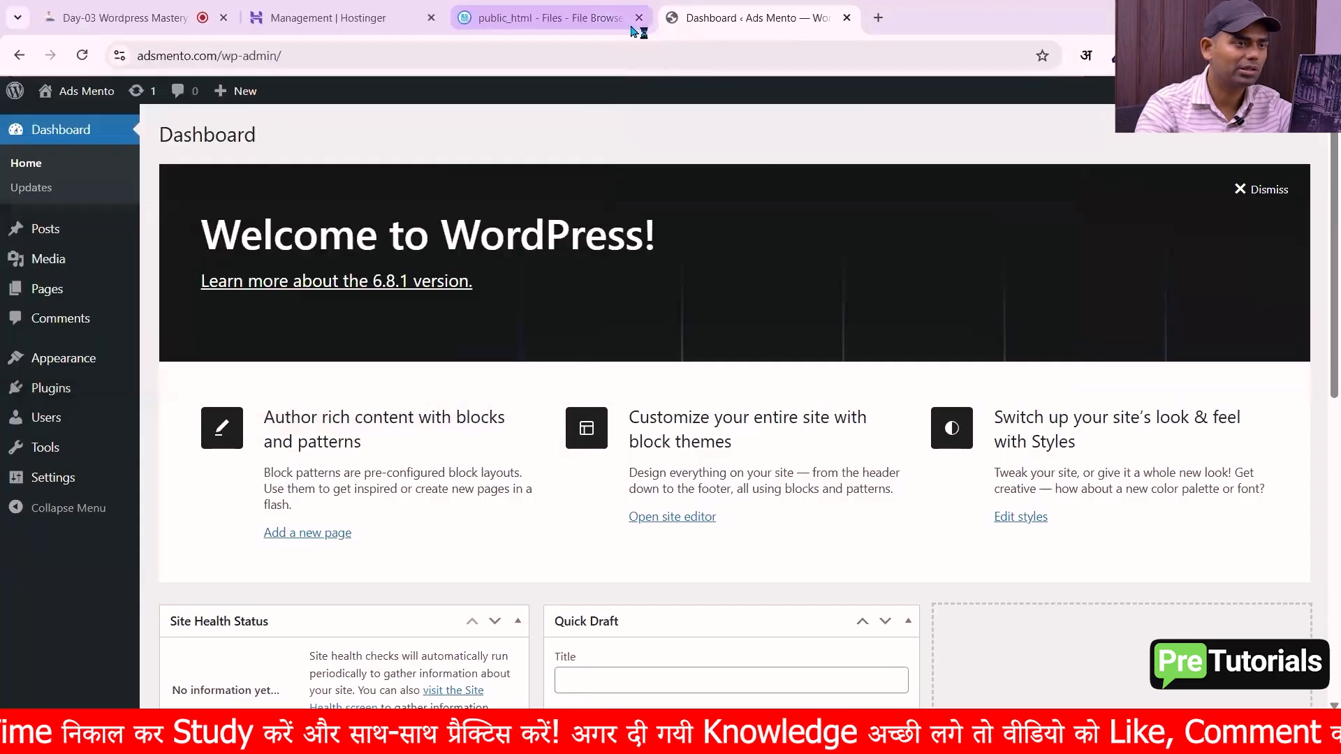
Open the local WordPress dashboard at localhost/vendsoftwares.com/wp-admin/ in a new browser tab.
{"action": "left_click", "coordinate": [876, 19]}
{"action": "type", "text": "lo"}
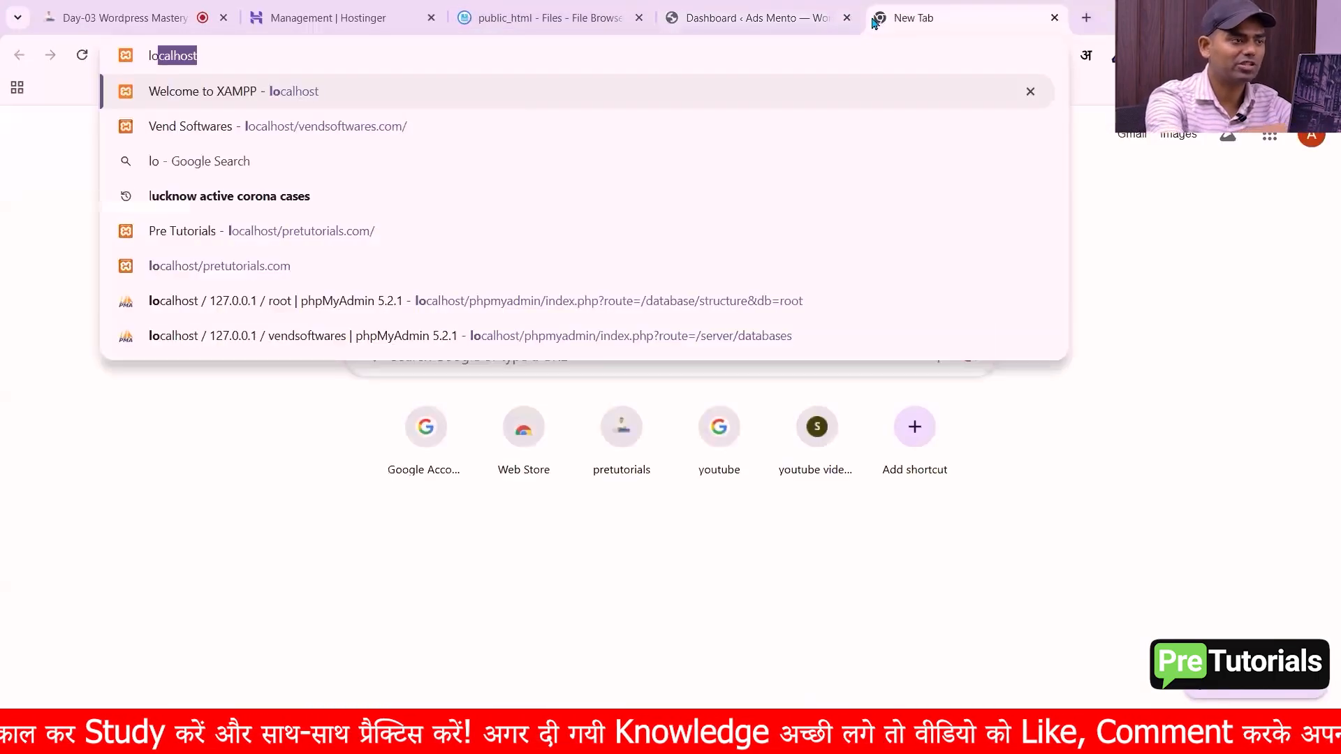
{"action": "type", "text": "calhost/ve"}
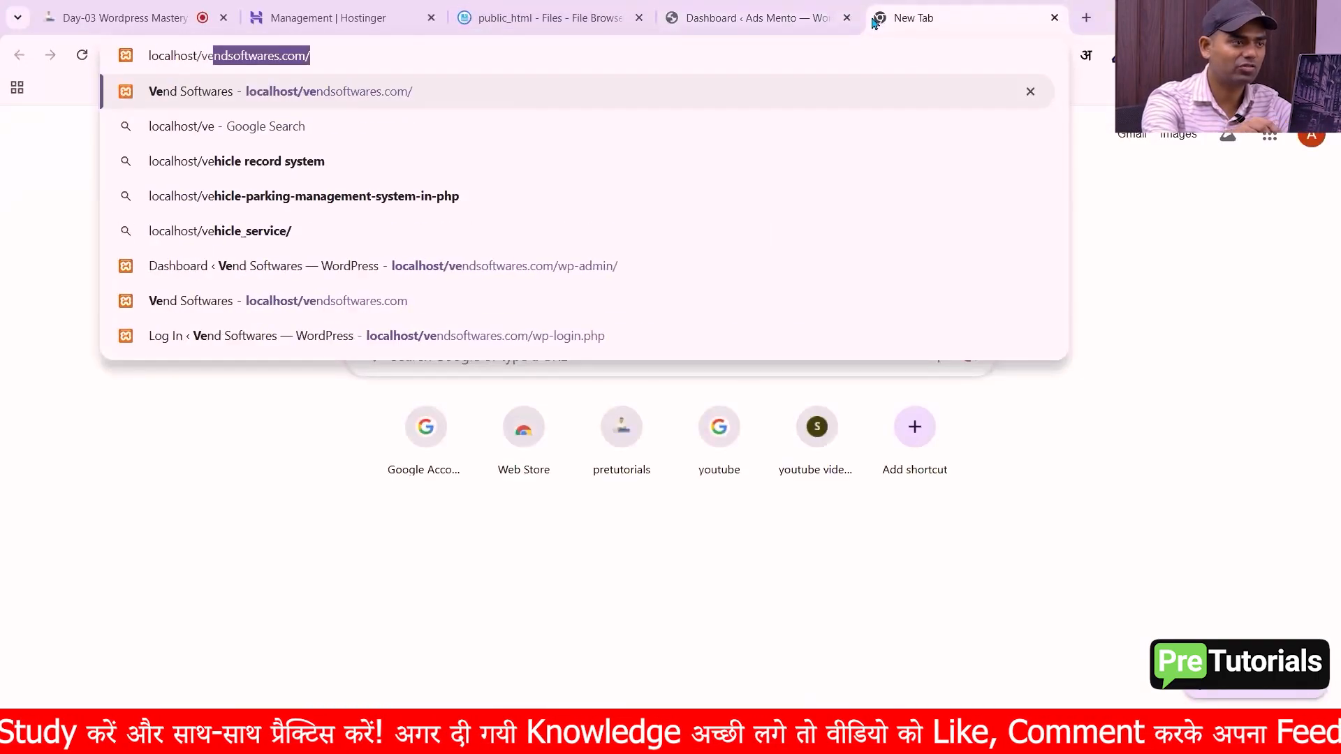
{"action": "key", "text": "Right"}
{"action": "type", "text": "wp-ad"}
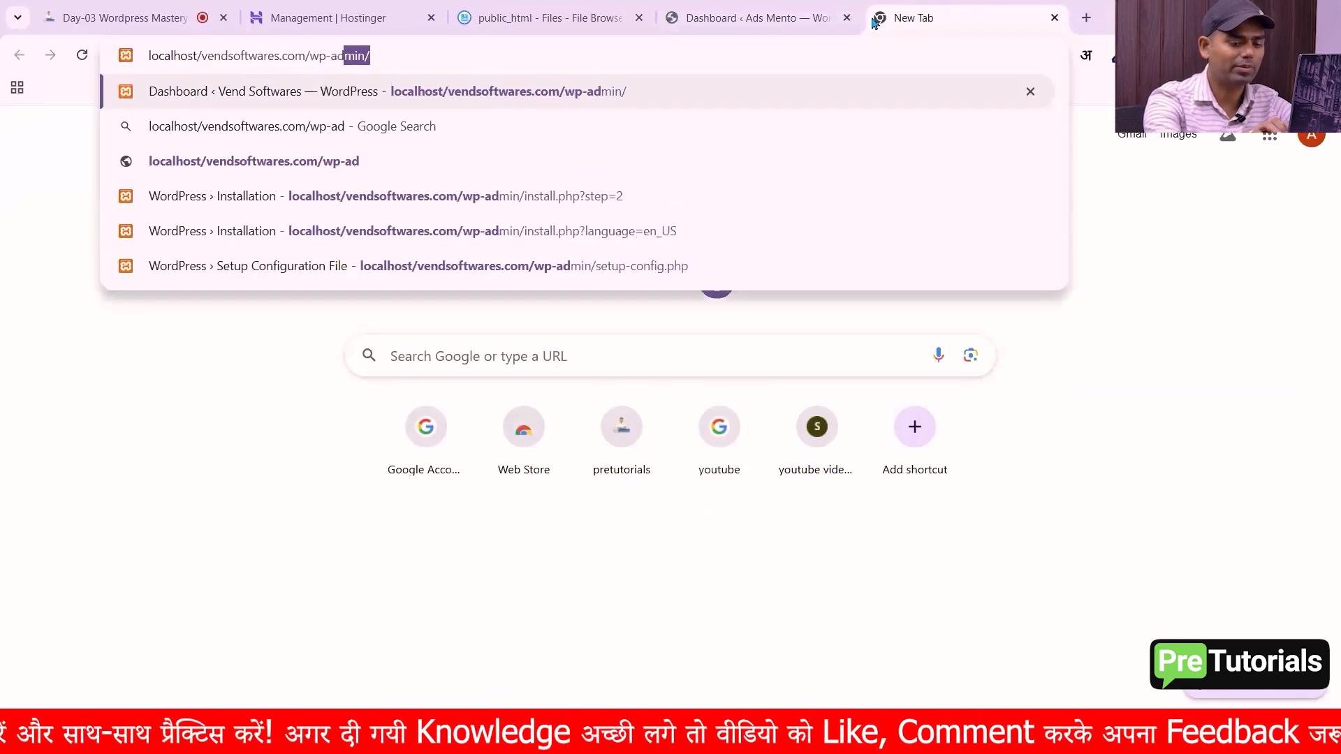
{"action": "key", "text": "Return"}
{"action": "left_click", "coordinate": [754, 17]}
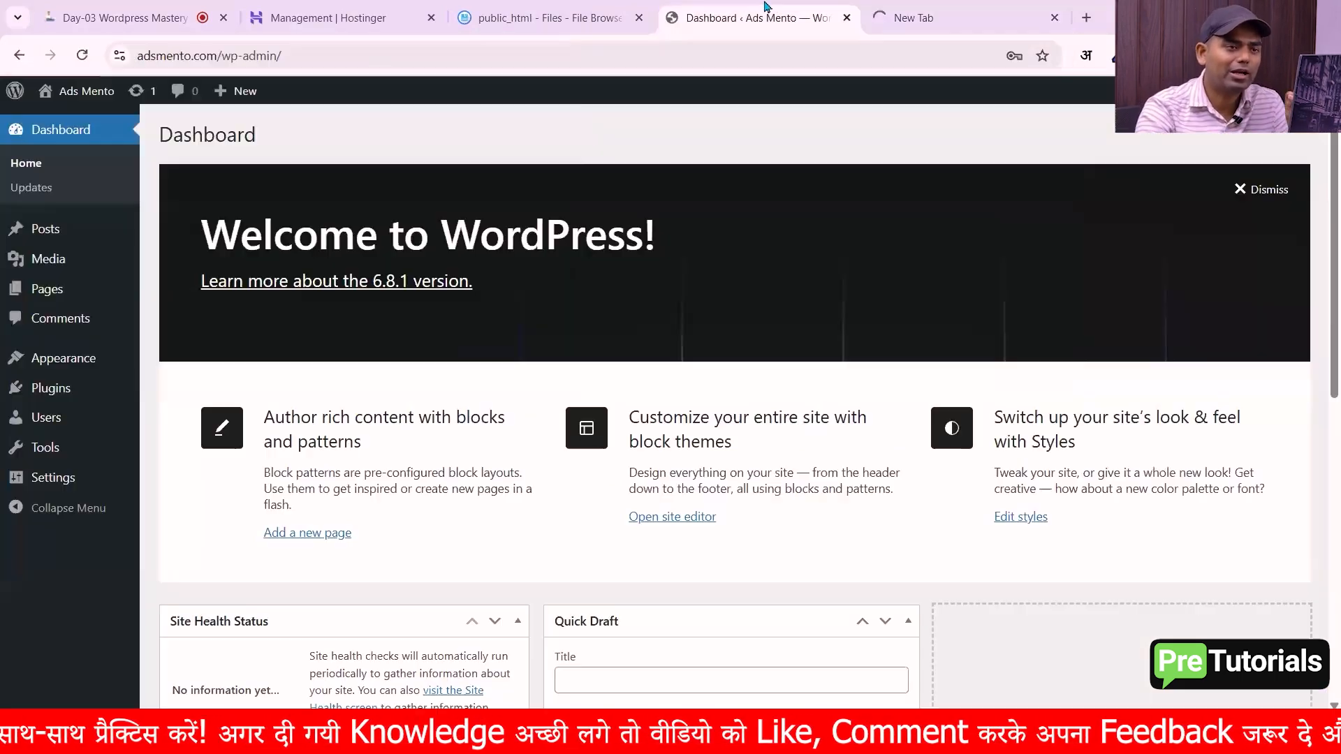
{"action": "left_click", "coordinate": [957, 17]}
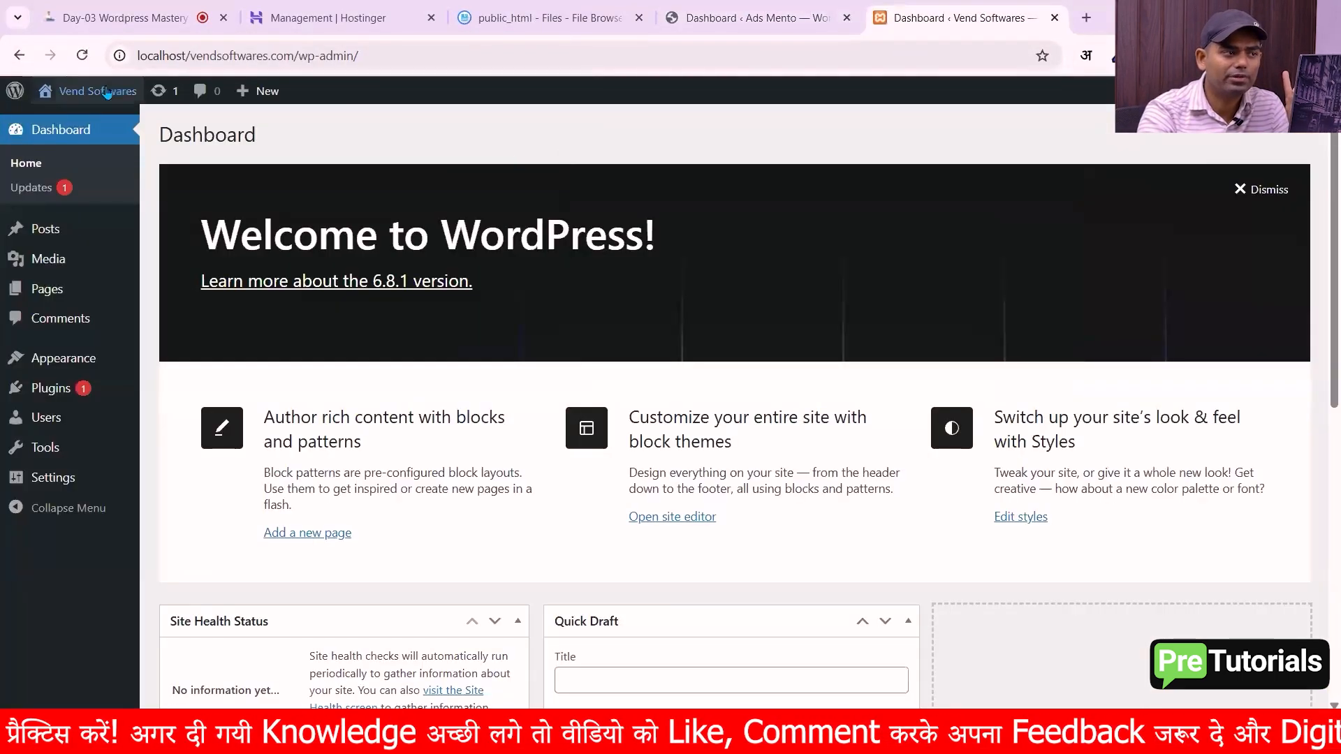
Examine the Vend Softwares dashboard's full address, singling out its localhost part.
{"action": "left_click", "coordinate": [139, 56]}
{"action": "left_click_drag", "start_coordinate": [134, 57], "coordinate": [388, 57]}
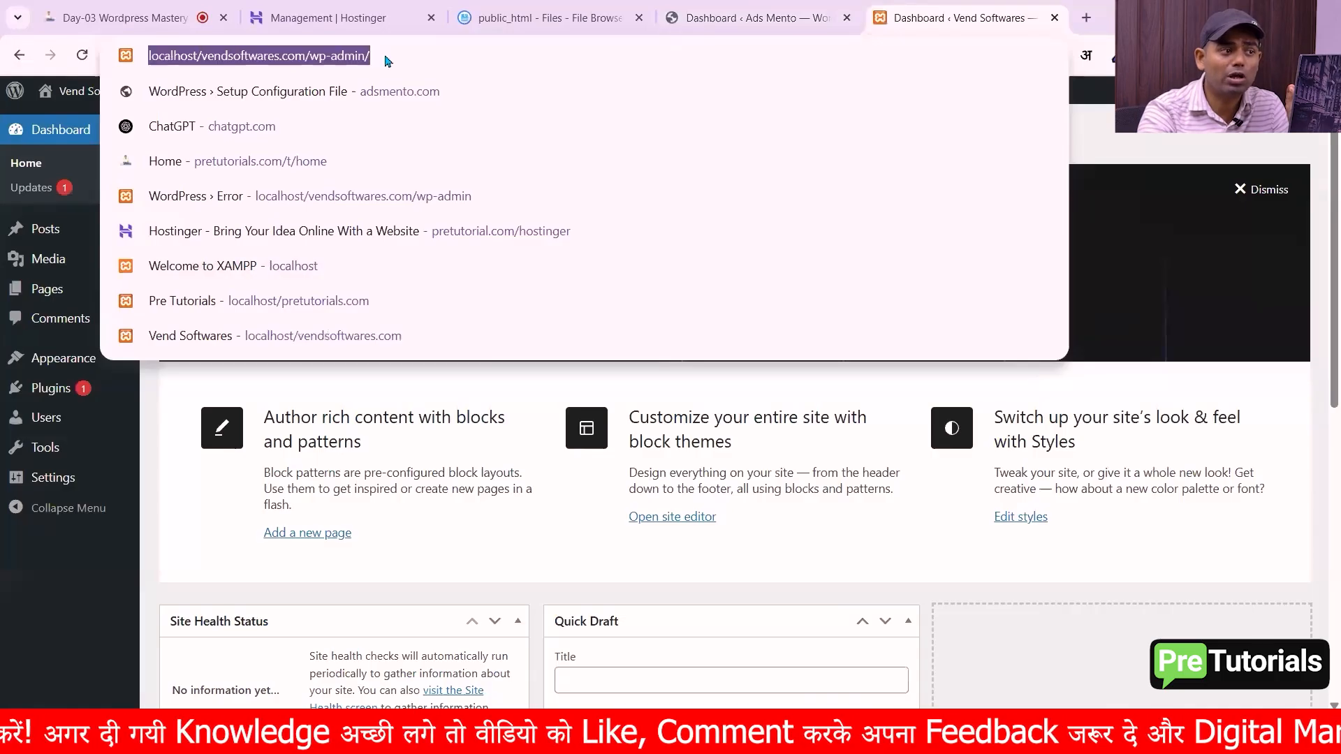
{"action": "left_click", "coordinate": [429, 62]}
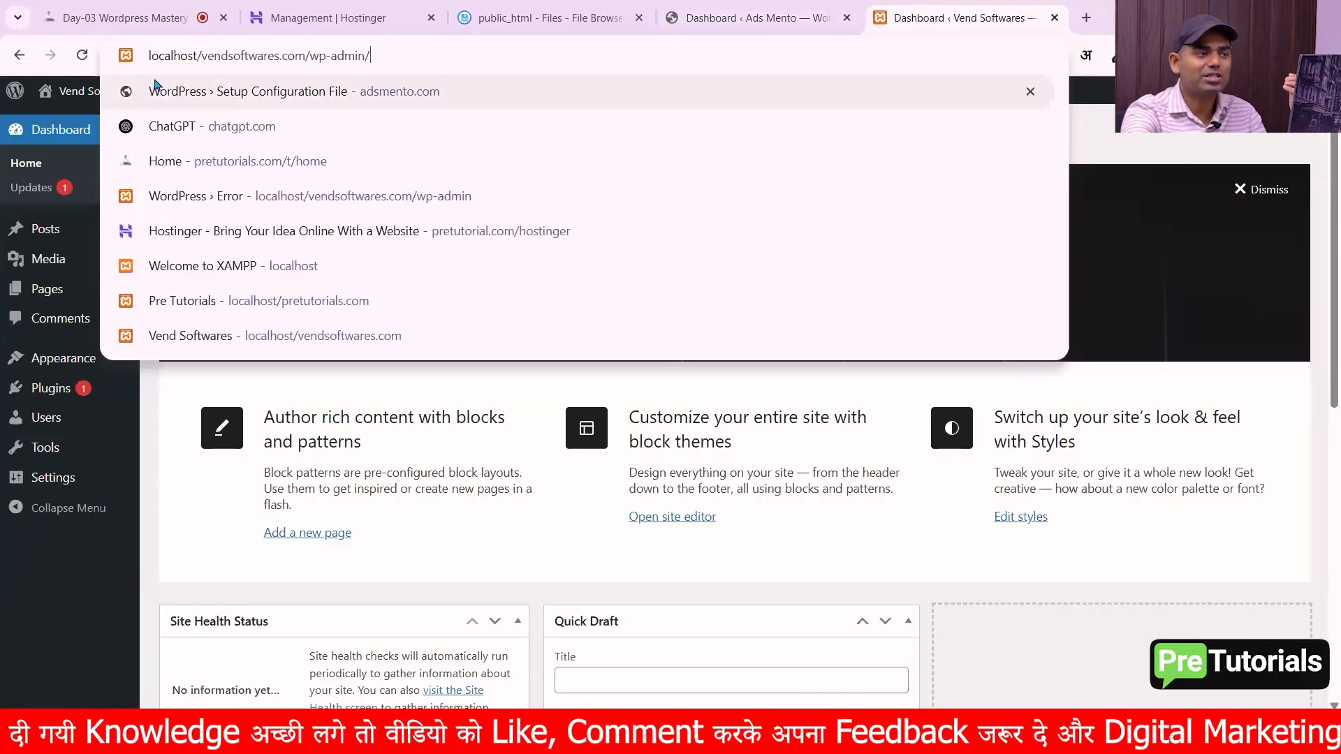
{"action": "double_click", "coordinate": [168, 58]}
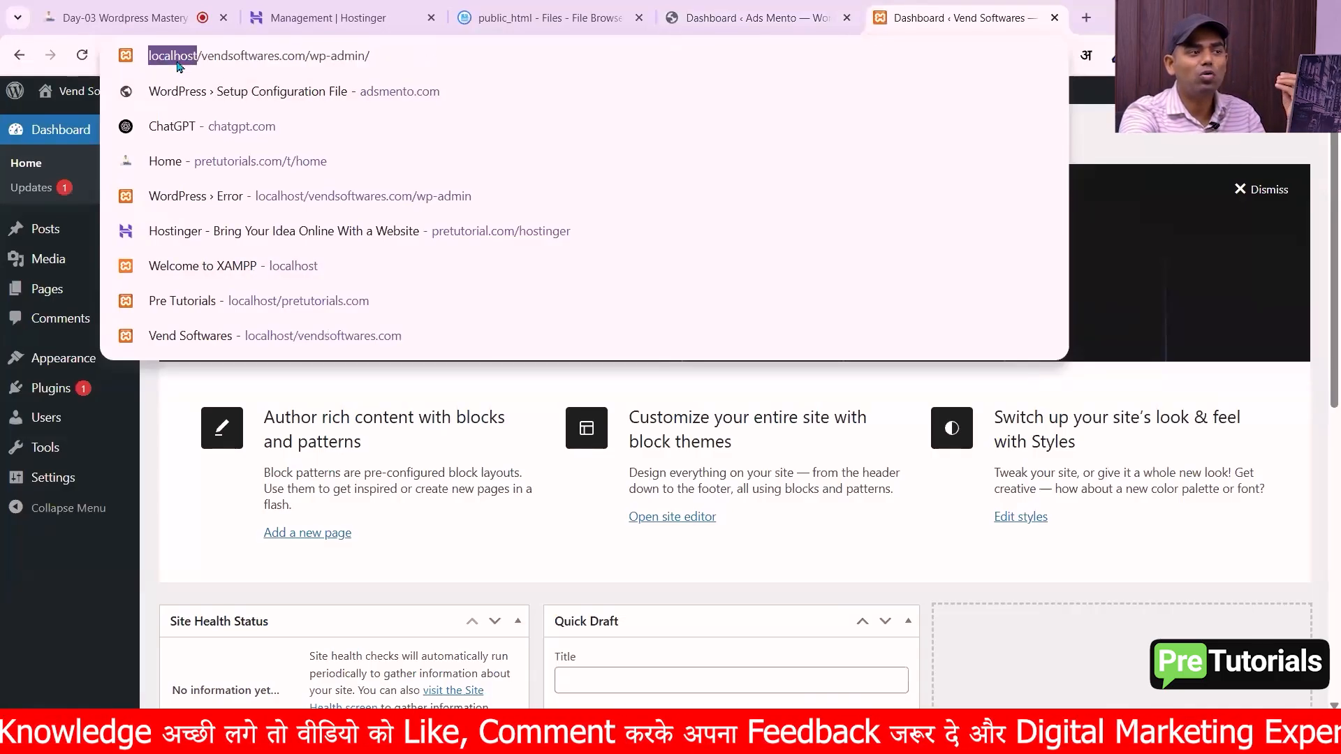
Examine the Ads Mento dashboard's address, singling out its domain name and https prefix.
{"action": "left_click", "coordinate": [738, 29]}
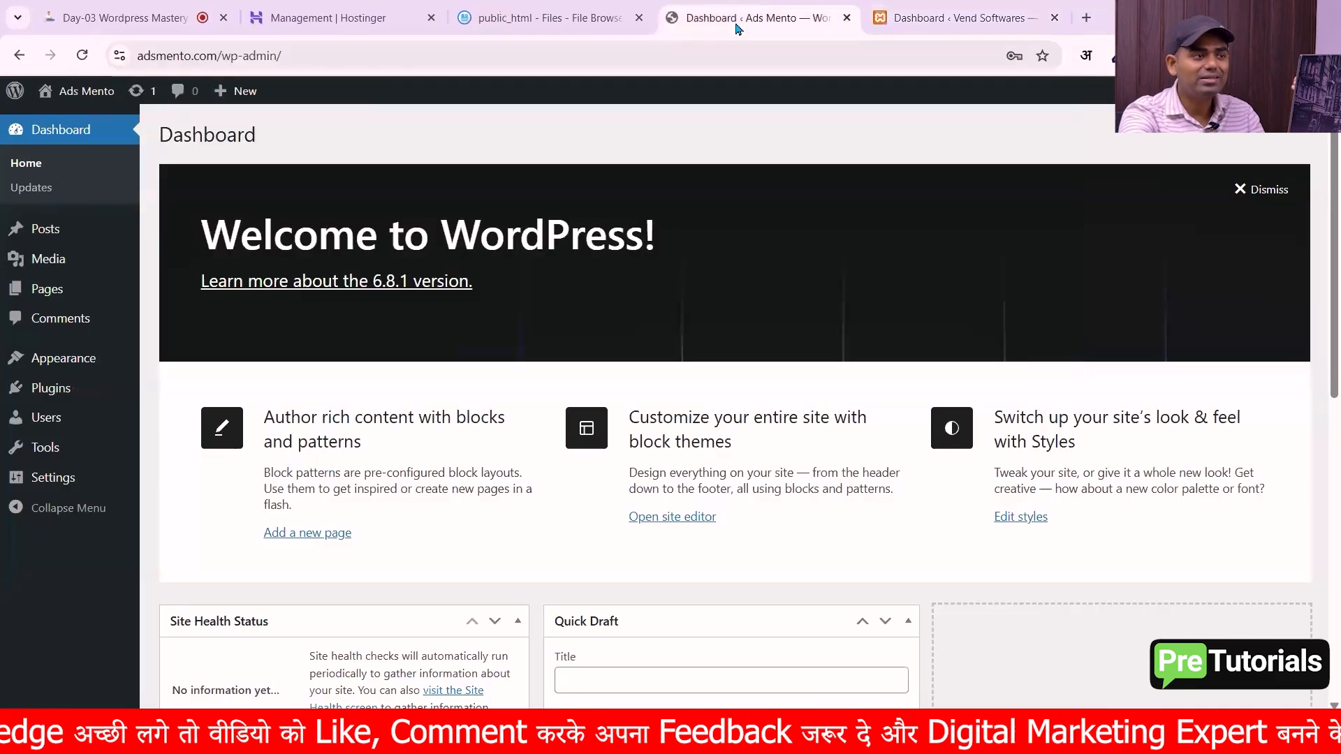
{"action": "double_click", "coordinate": [213, 57]}
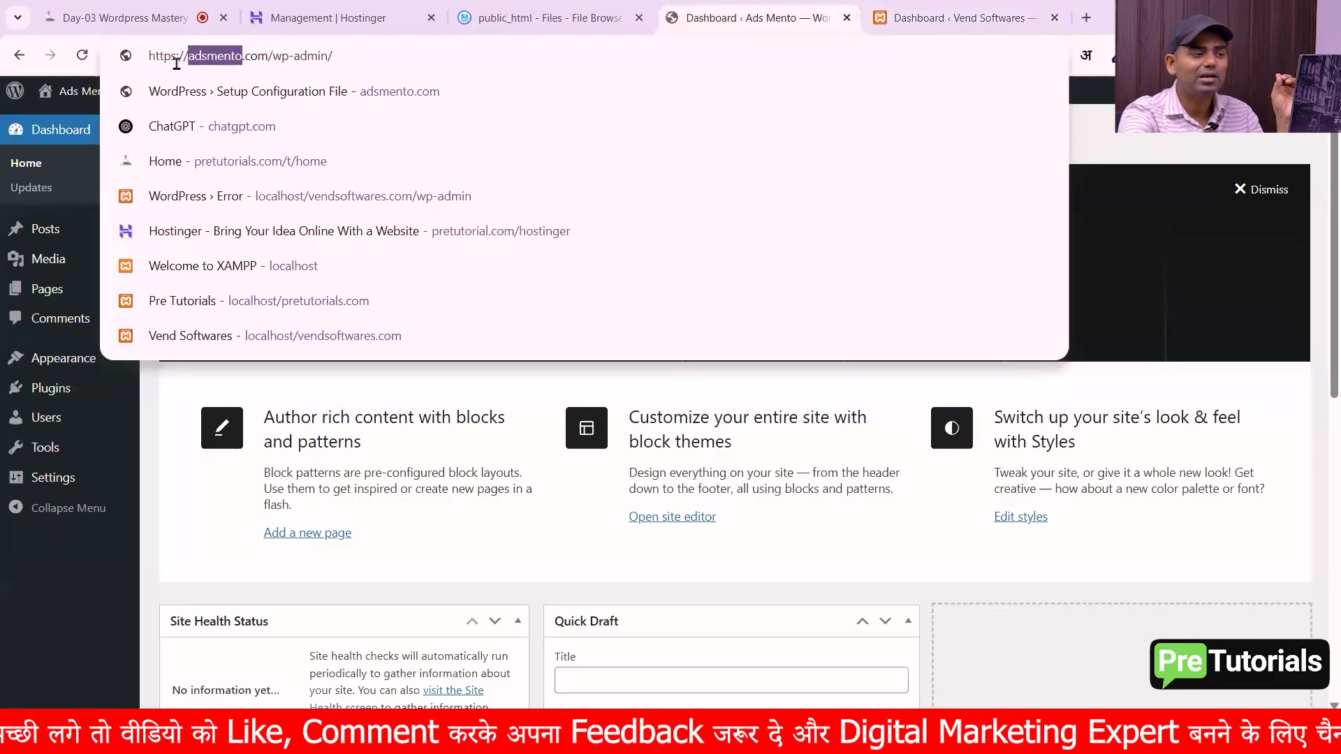
{"action": "left_click_drag", "start_coordinate": [187, 59], "coordinate": [143, 61]}
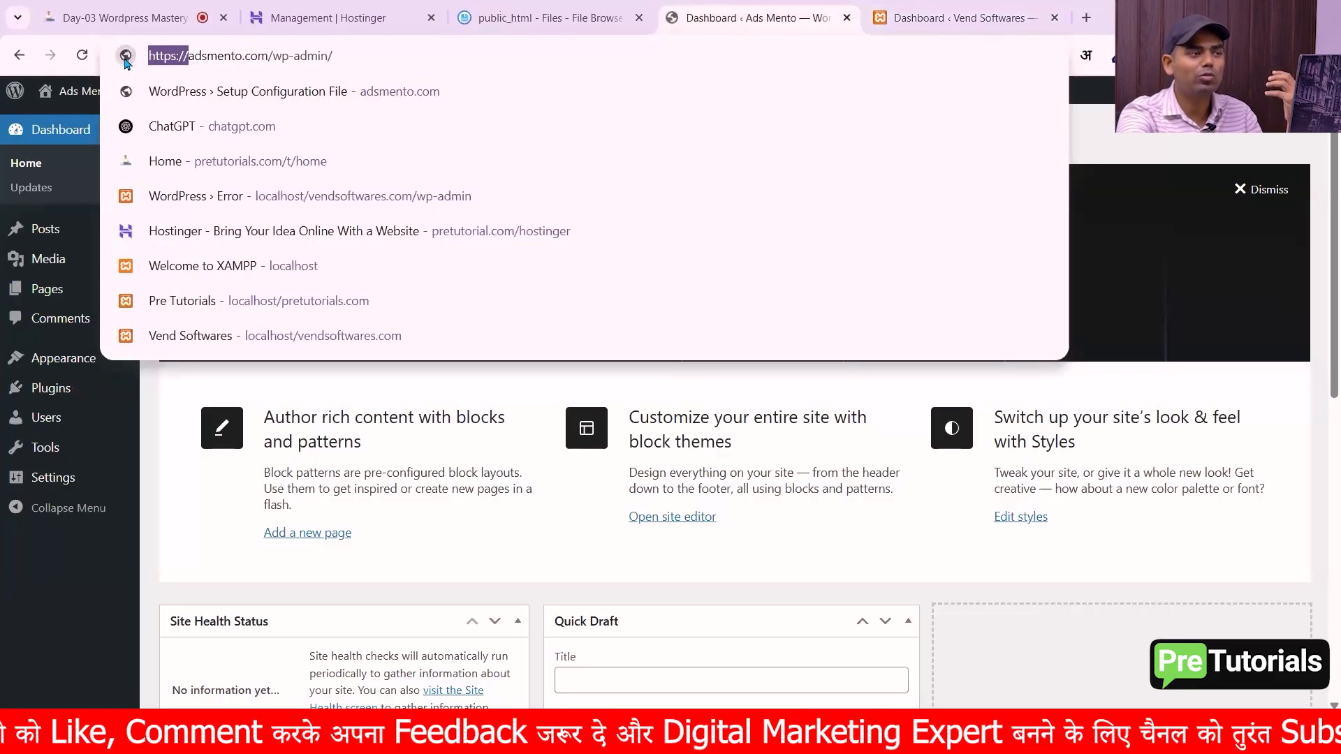
{"action": "left_click", "coordinate": [369, 63]}
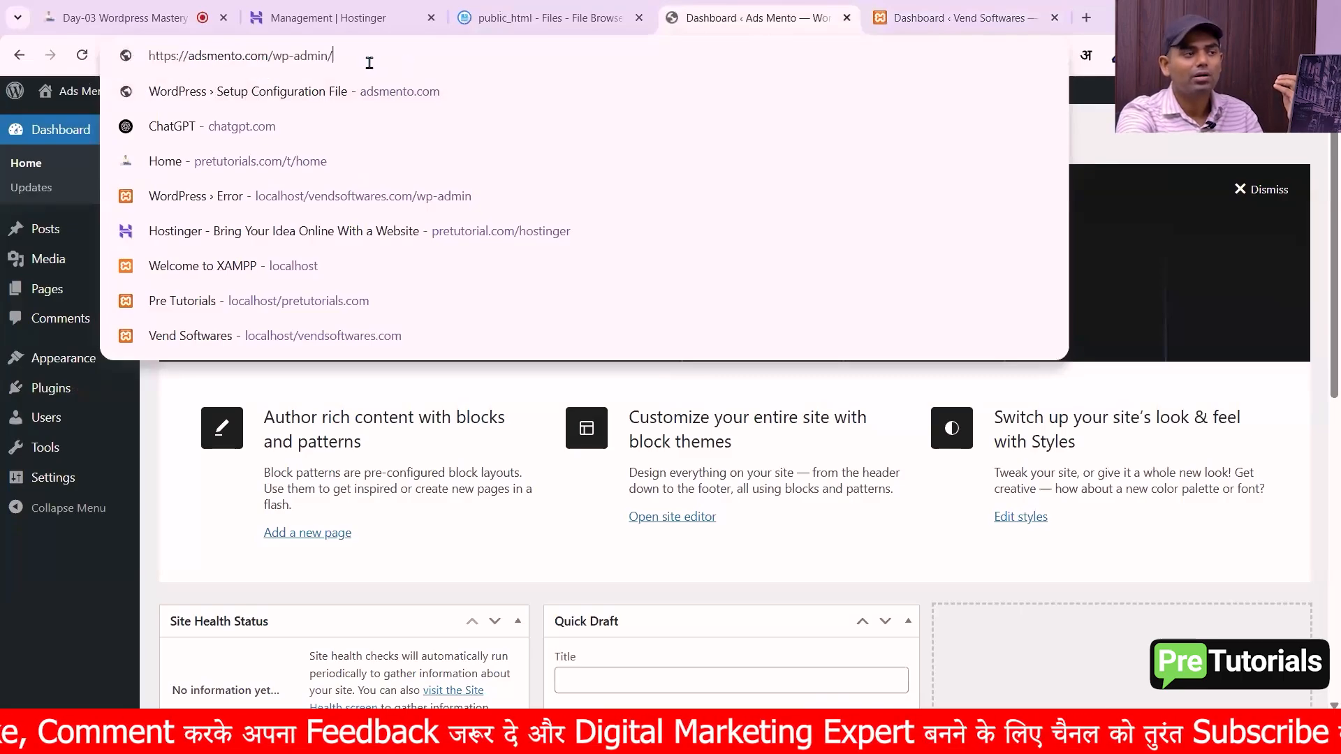
{"action": "left_click", "coordinate": [157, 444]}
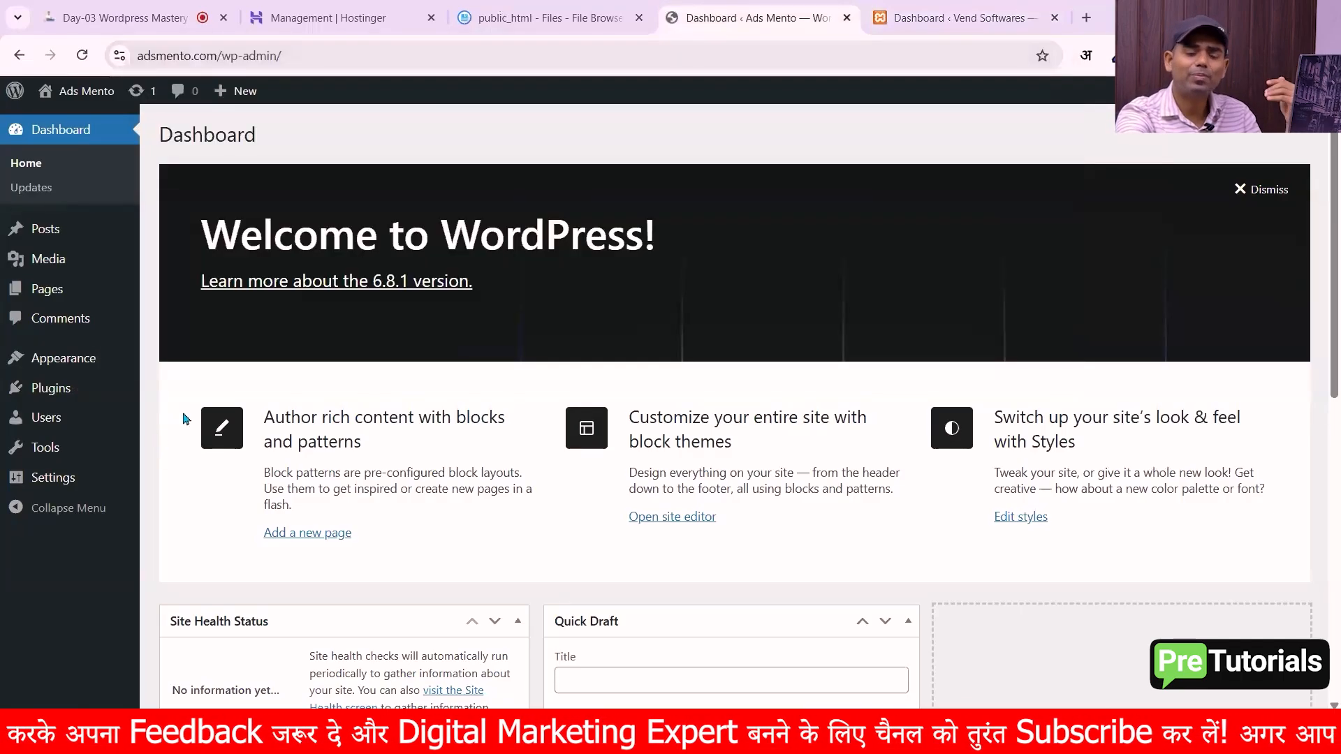
{"action": "double_click", "coordinate": [205, 52]}
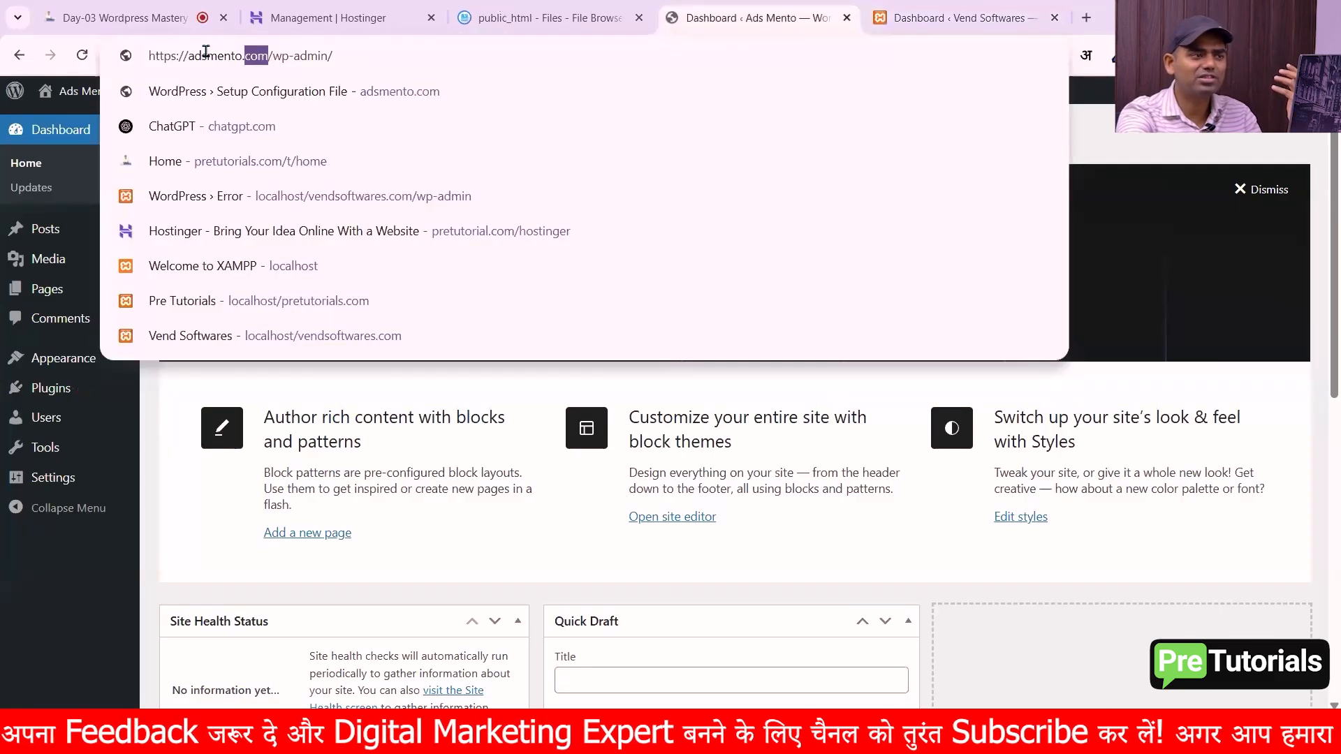
{"action": "double_click", "coordinate": [163, 56]}
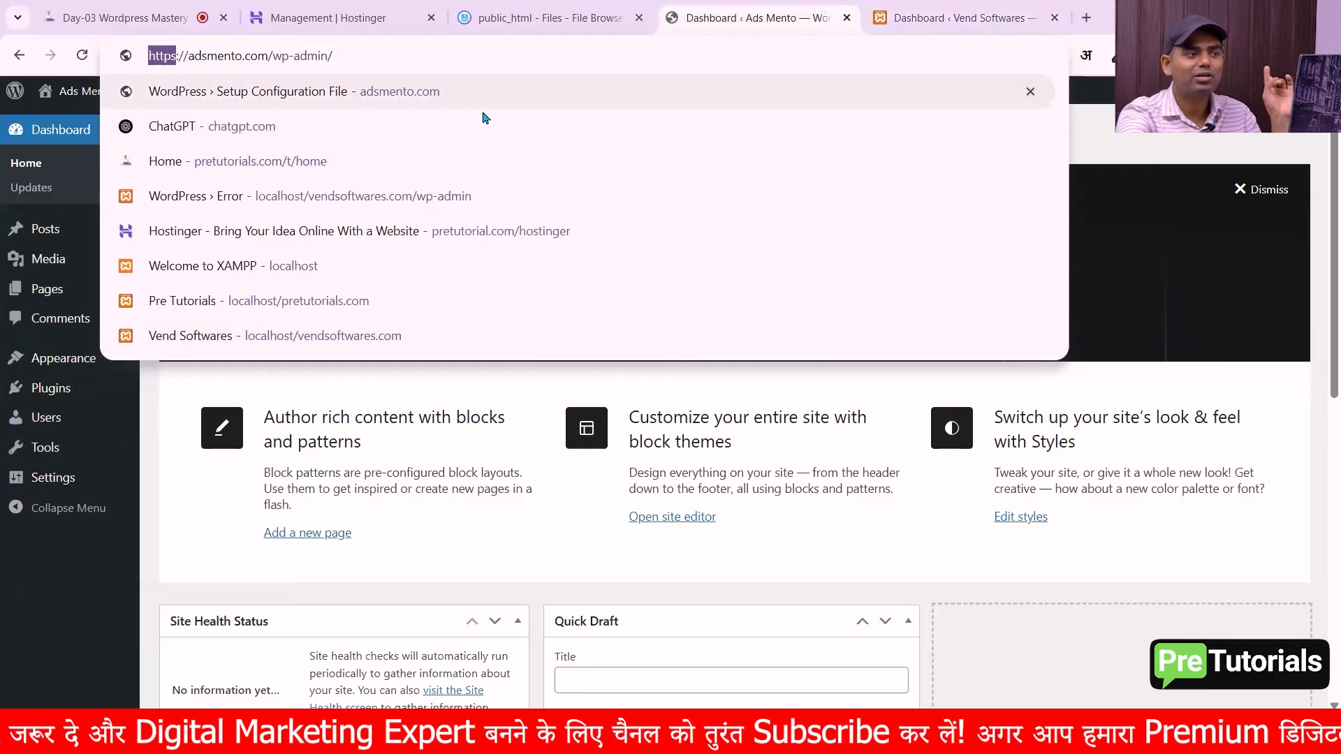
Compare the local Vend Softwares dashboard with the live Ads Mento dashboard by alternating between them.
{"action": "left_click", "coordinate": [958, 9]}
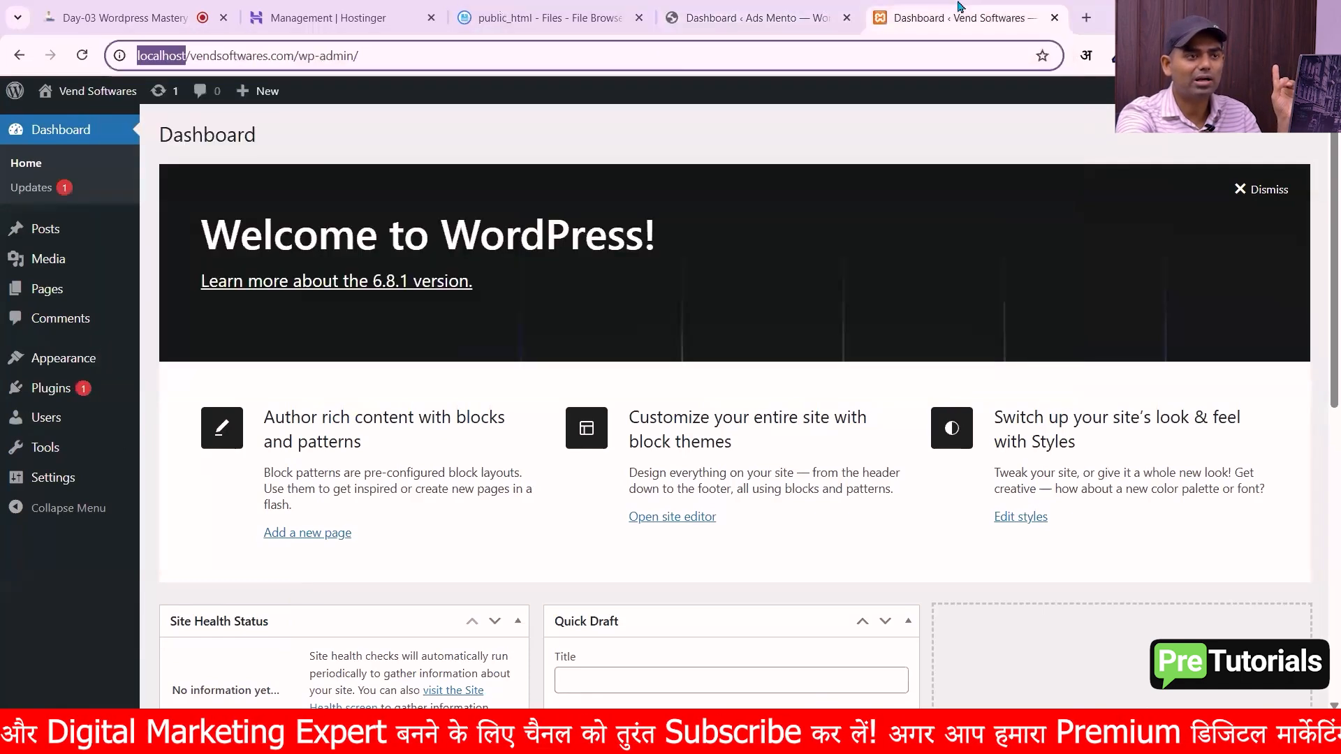
{"action": "left_click", "coordinate": [754, 18]}
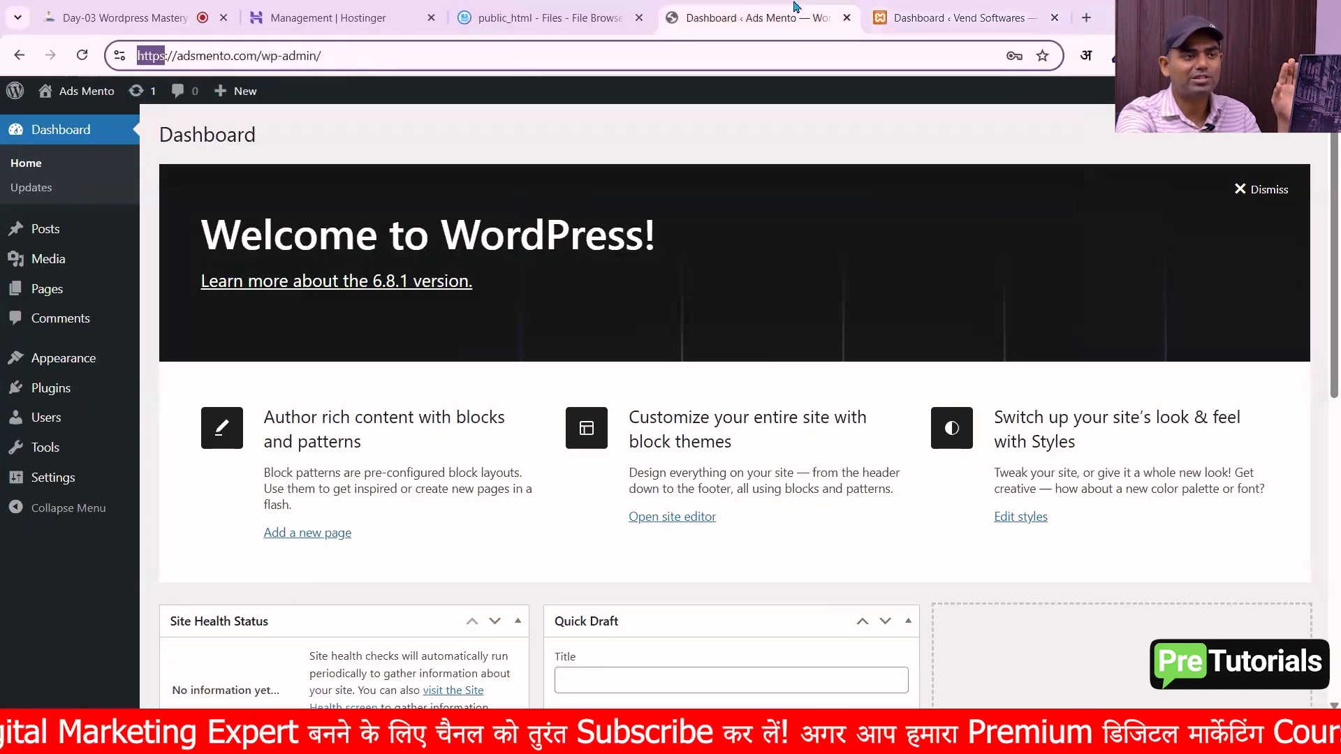
{"action": "left_click", "coordinate": [998, 15]}
{"action": "left_click", "coordinate": [827, 13]}
{"action": "left_click", "coordinate": [949, 11]}
{"action": "left_click", "coordinate": [757, 23]}
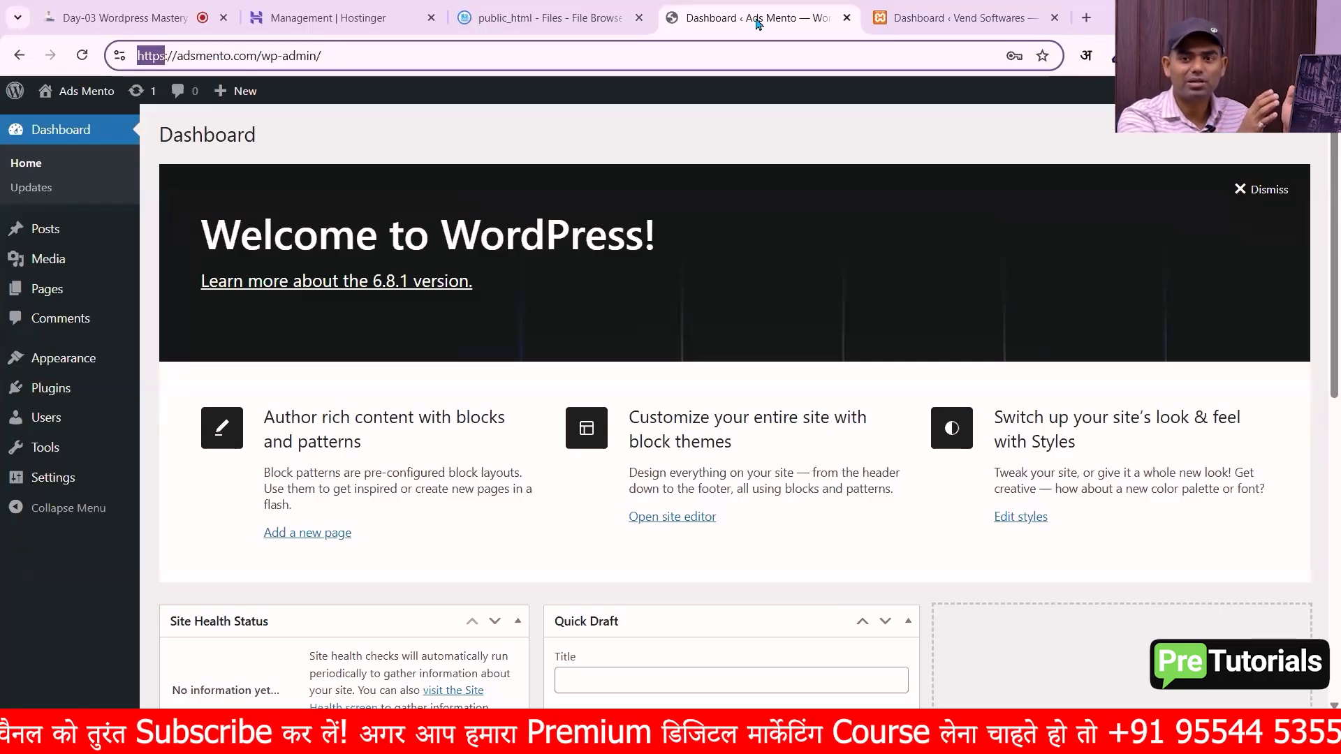
Close the Vend Softwares and public_html file browser tabs and dismiss the welcome panel on the Ads Mento dashboard.
{"action": "left_click", "coordinate": [977, 18]}
{"action": "left_click", "coordinate": [1053, 18]}
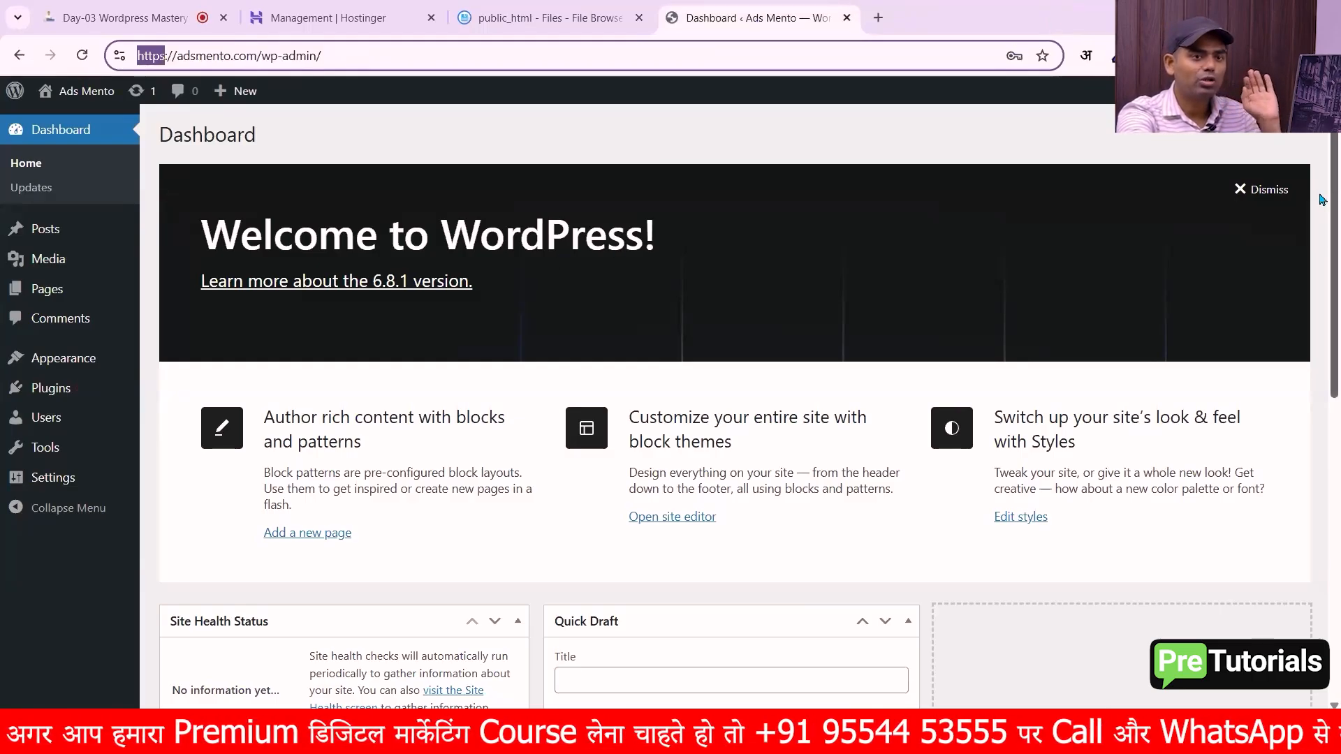
{"action": "left_click", "coordinate": [1263, 189]}
{"action": "left_click", "coordinate": [553, 16]}
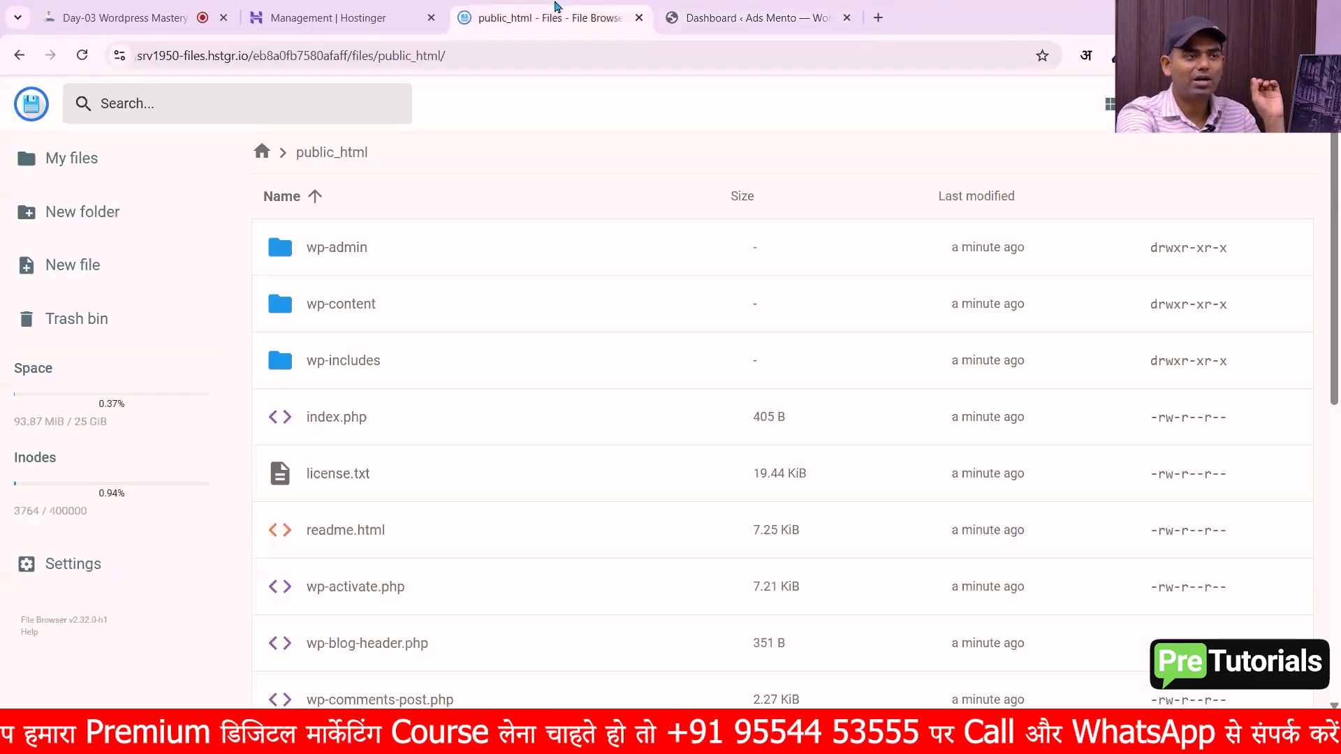
{"action": "left_click", "coordinate": [637, 18]}
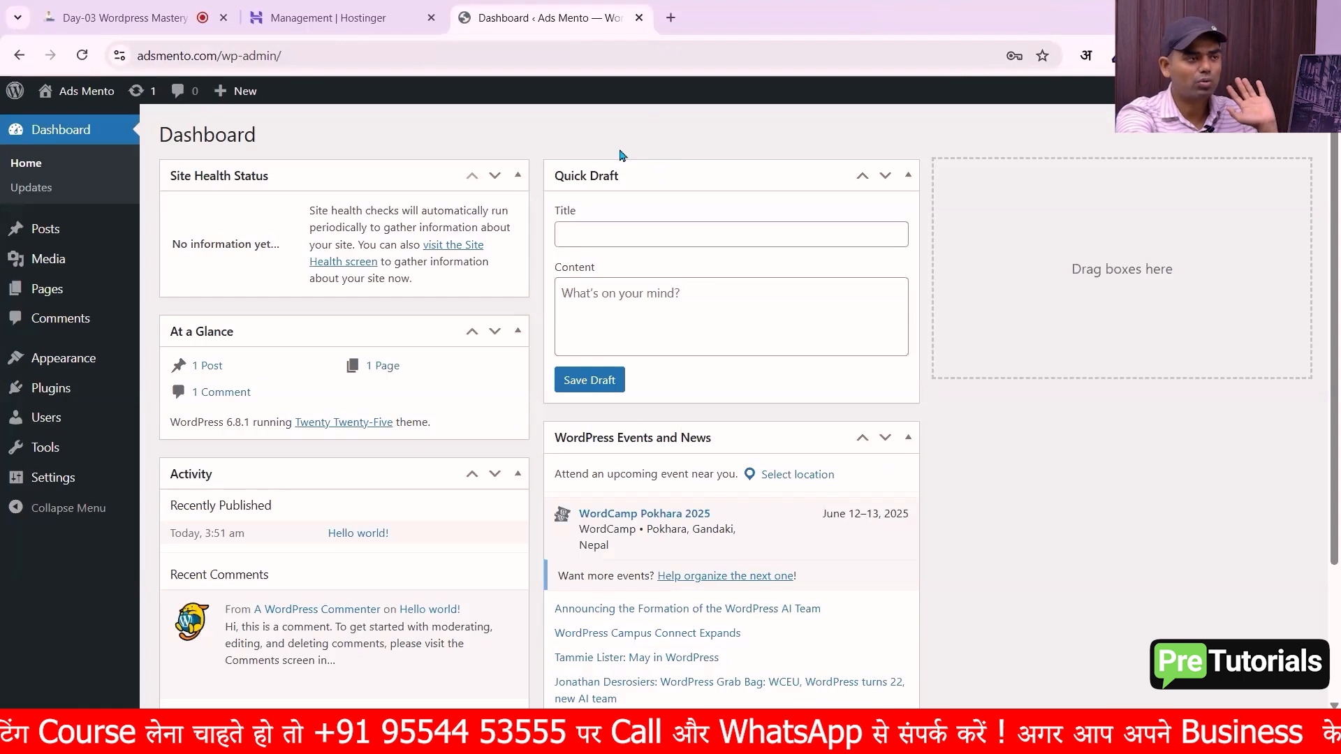
Search Google for wappalyzer in a new tab and open the Wappalyzer - Technology profiler page in the Chrome Web Store.
{"action": "left_click", "coordinate": [328, 17]}
{"action": "left_click", "coordinate": [392, 157]}
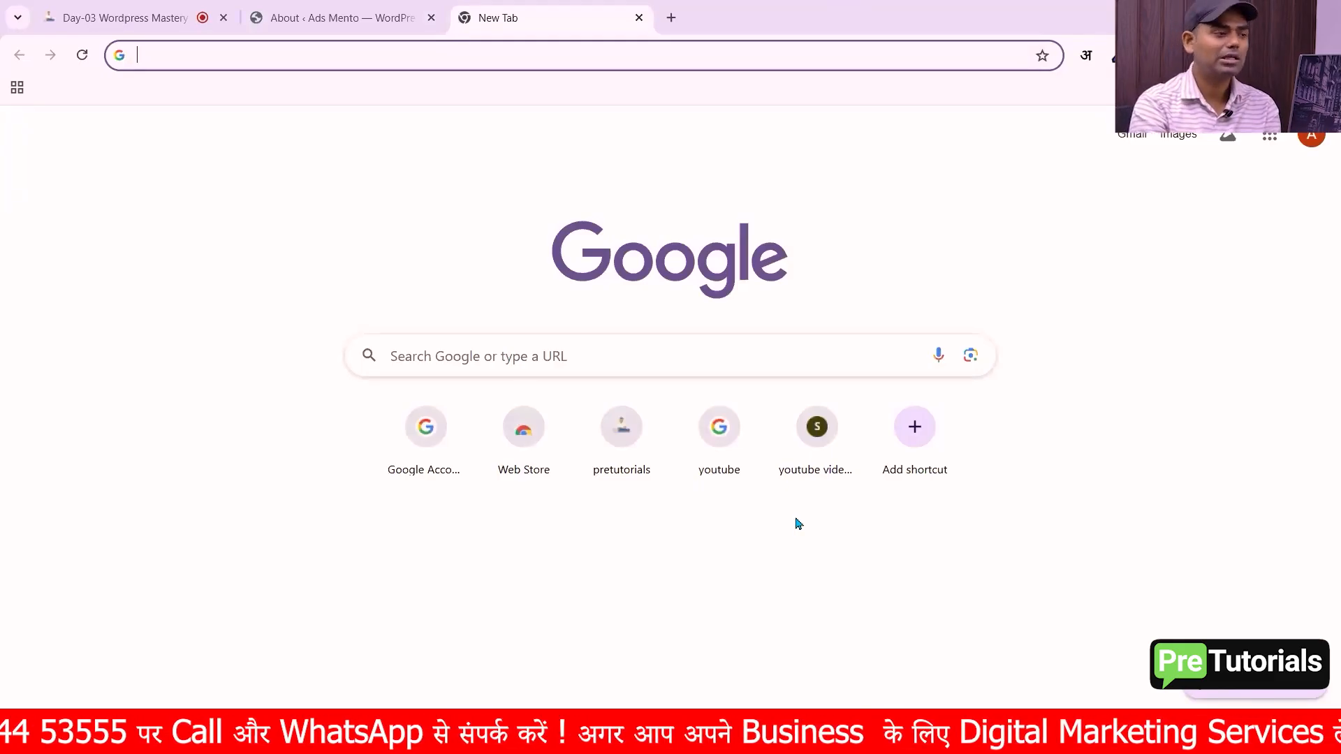
{"action": "type", "text": "w"}
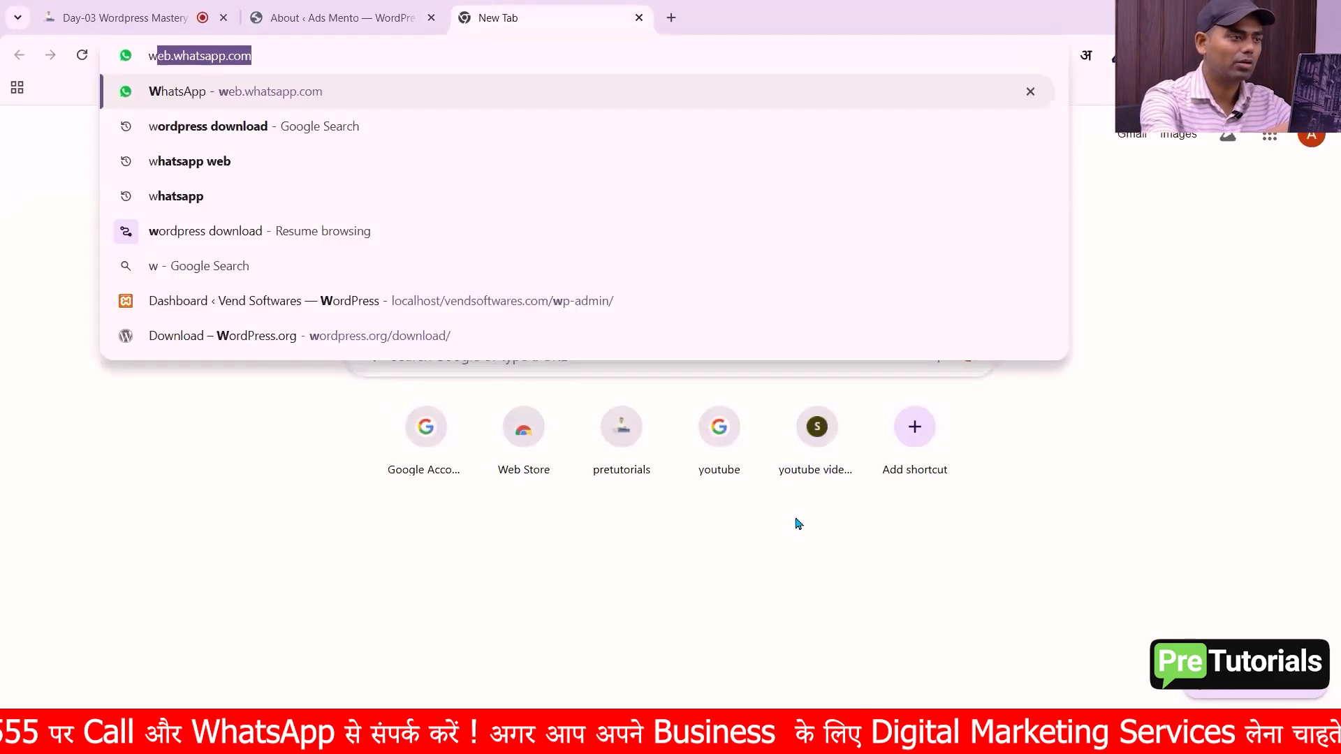
{"action": "type", "text": "apli"}
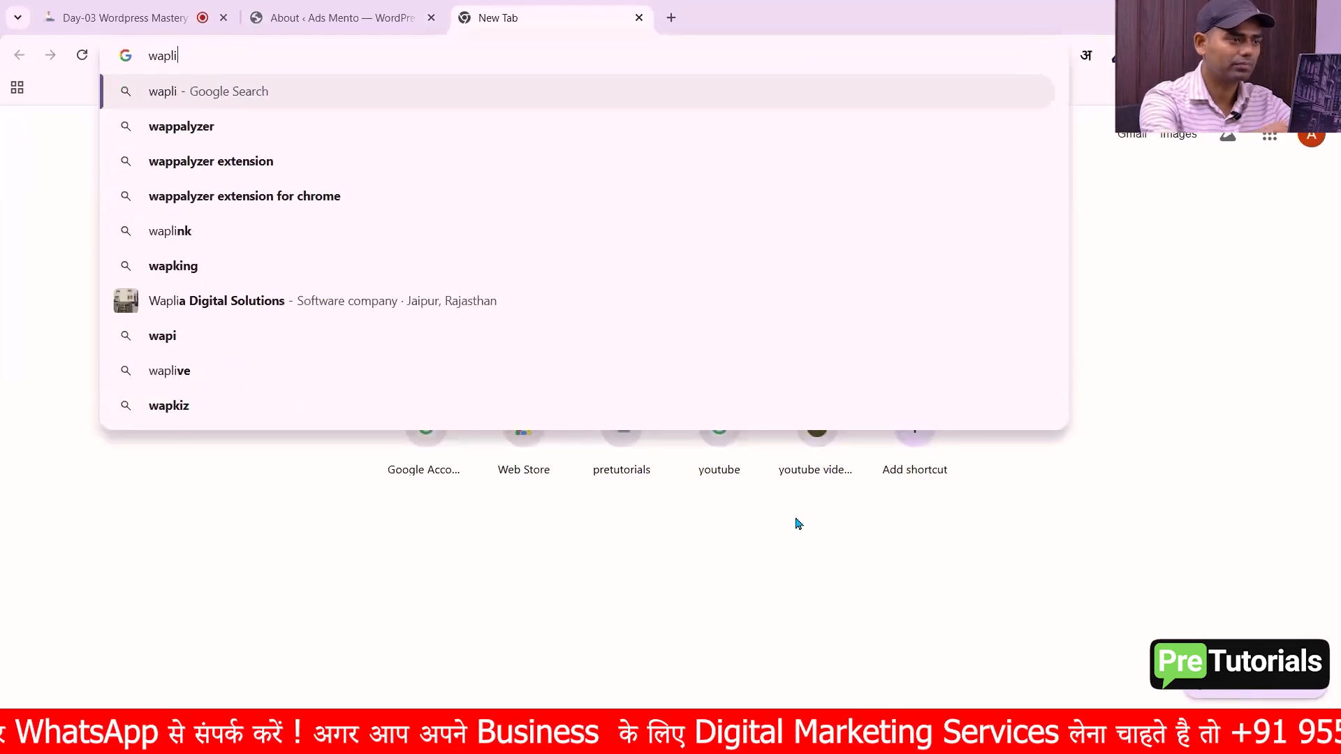
{"action": "key", "text": "Down"}
{"action": "key", "text": "Return"}
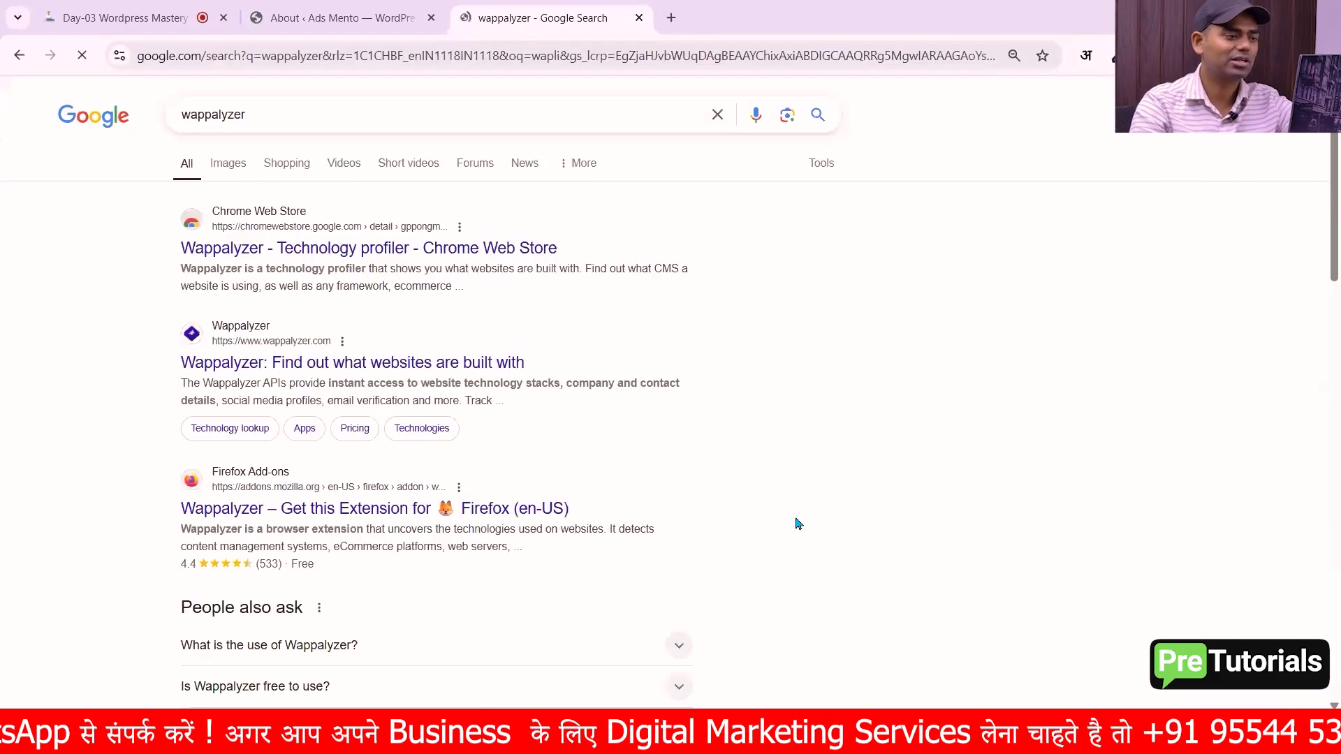
{"action": "mouse_move", "coordinate": [165, 245]}
{"action": "left_mouse_down"}
{"action": "mouse_move", "coordinate": [383, 250]}
{"action": "mouse_move", "coordinate": [176, 264]}
{"action": "left_mouse_up"}
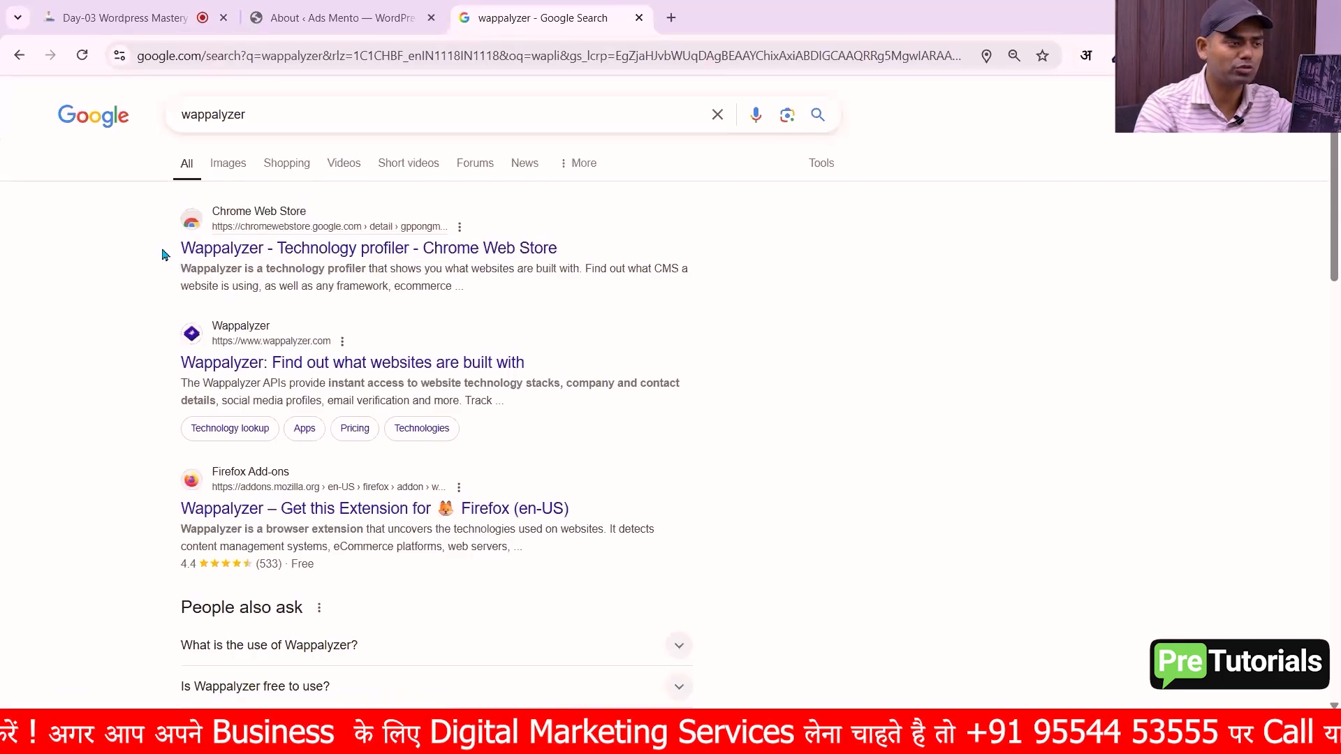
{"action": "left_click", "coordinate": [276, 259]}
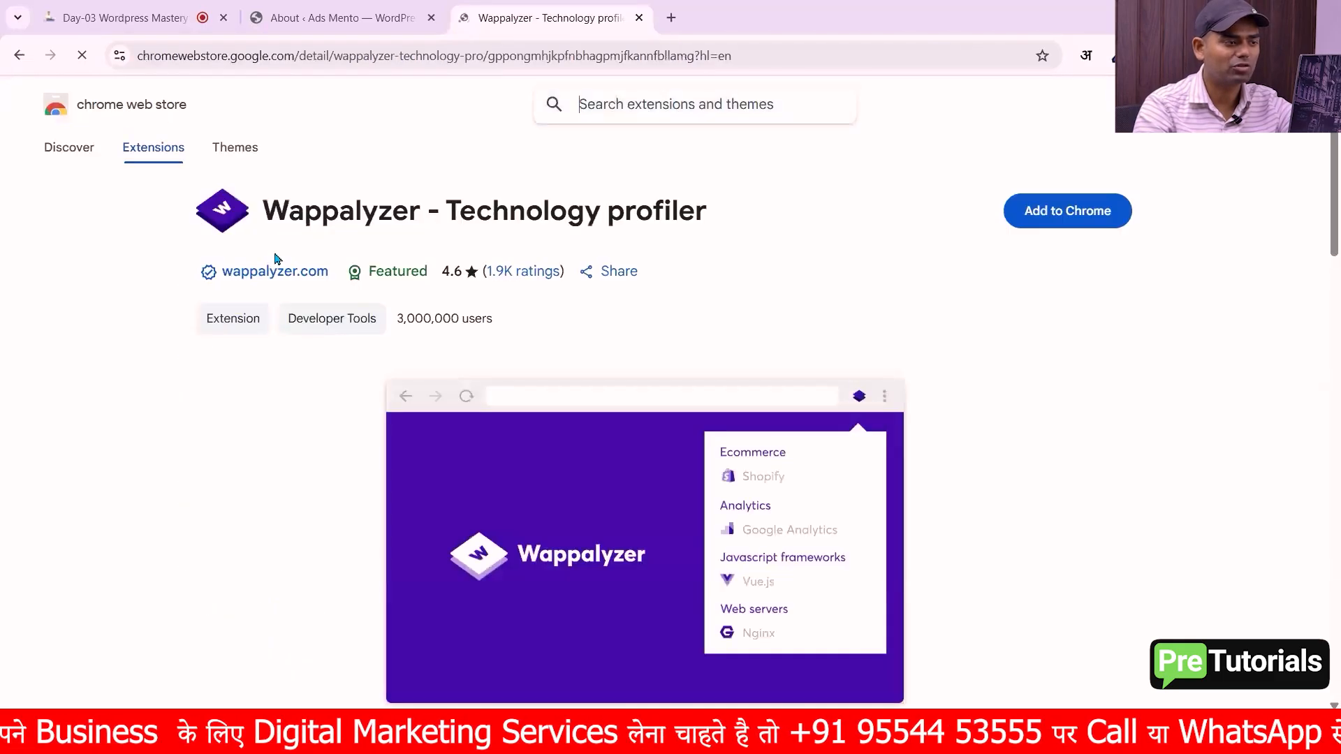
Add the Wappalyzer - Technology profiler extension to Chrome and dismiss the recent downloads list.
{"action": "left_click_drag", "start_coordinate": [263, 212], "coordinate": [712, 210]}
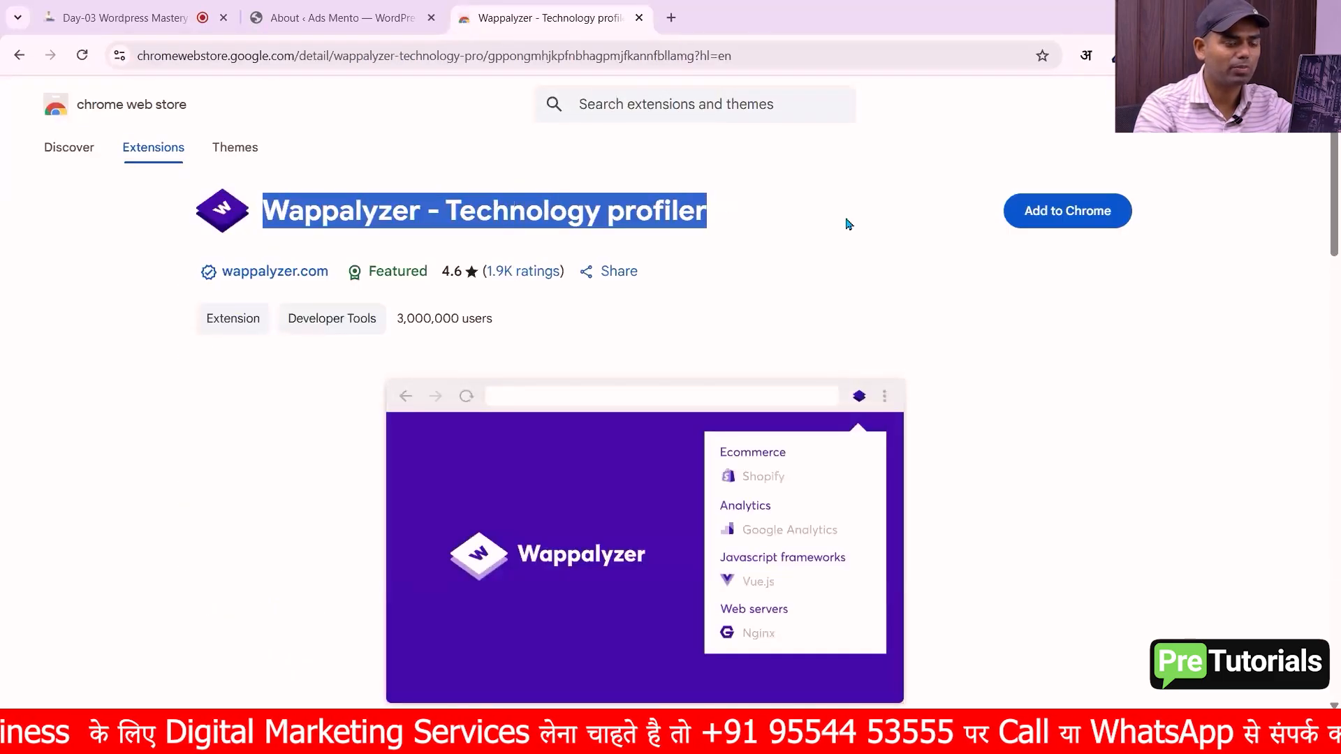
{"action": "left_click", "coordinate": [1062, 212]}
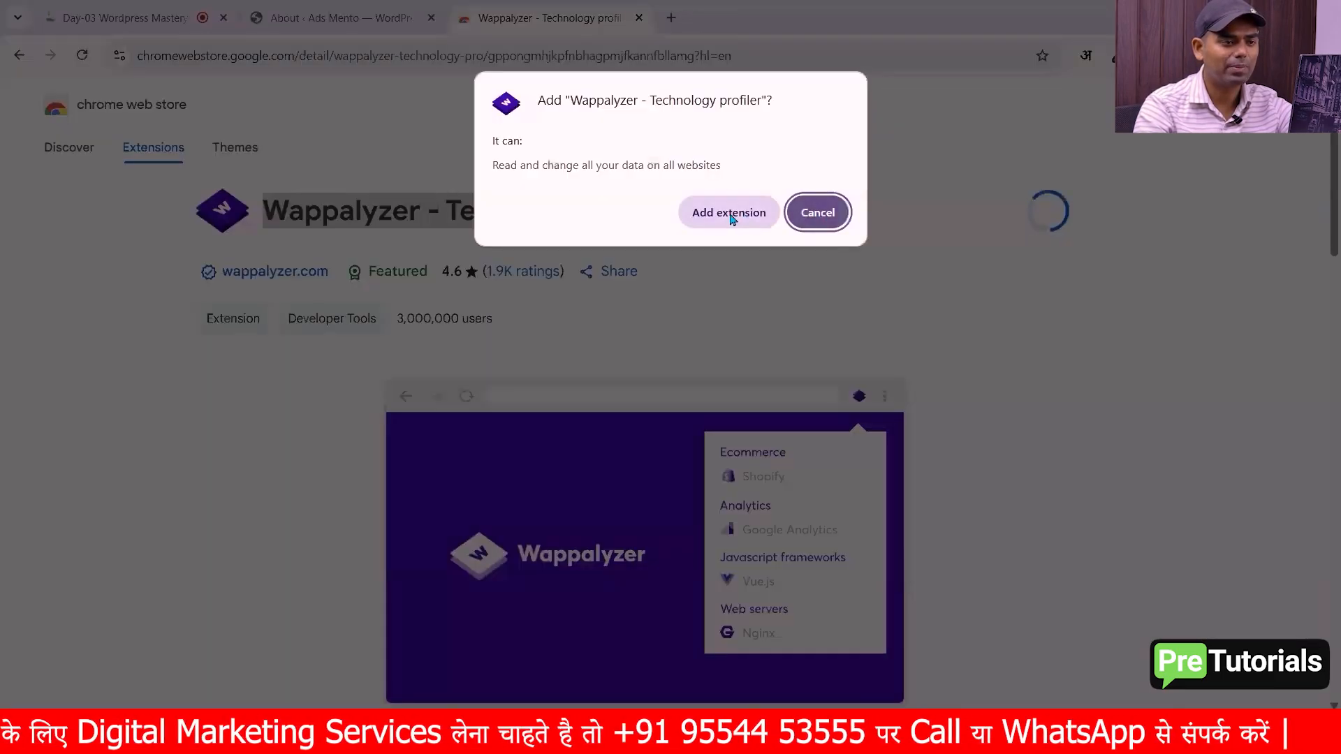
{"action": "left_click", "coordinate": [726, 212]}
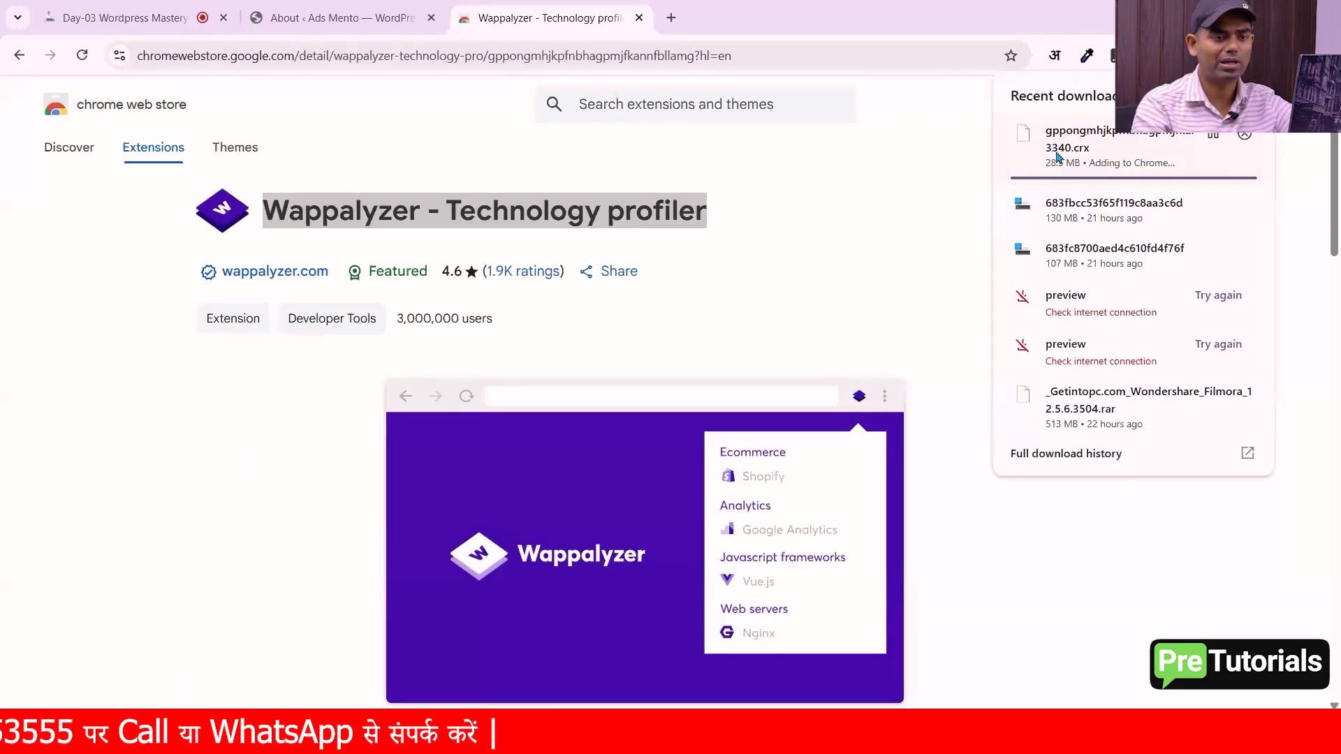
{"action": "left_click", "coordinate": [861, 181]}
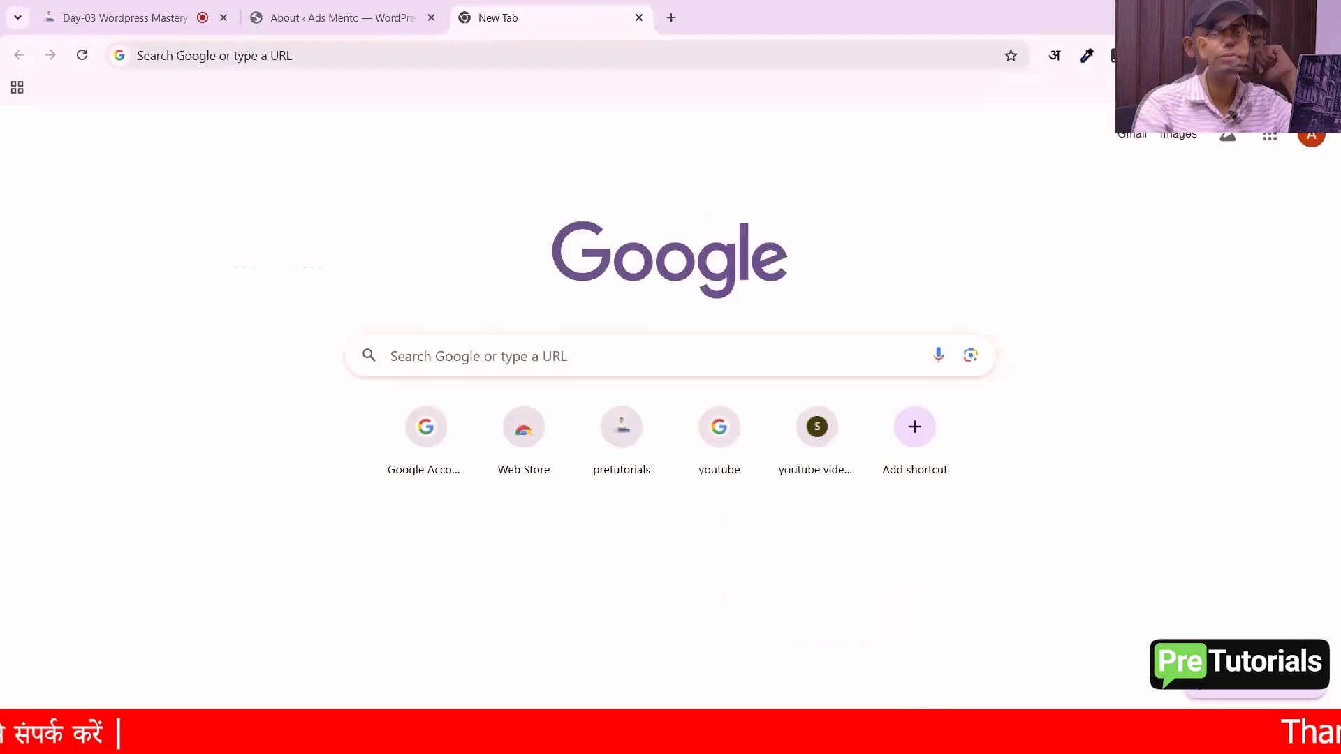
Pin the Wappalyzer extension to the browser toolbar.
{"action": "left_click", "coordinate": [1212, 55]}
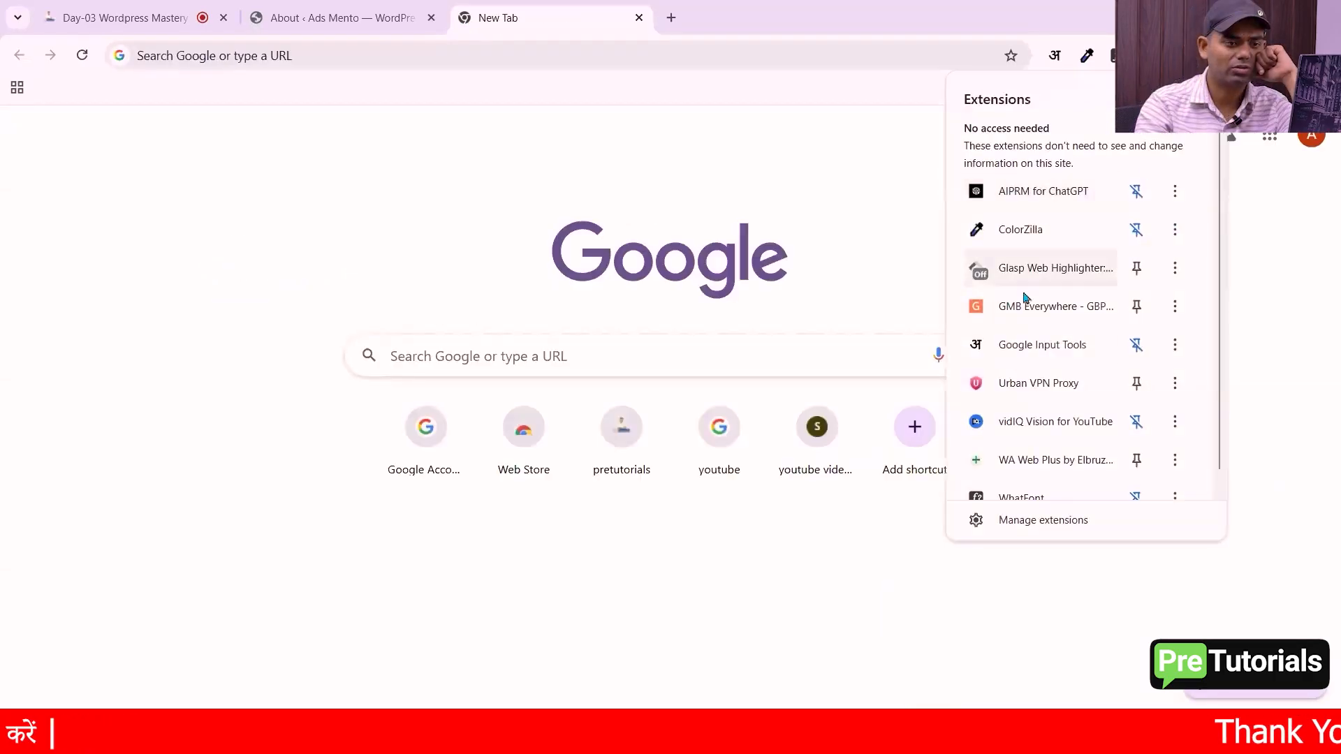
{"action": "scroll", "coordinate": [1023, 347], "scroll_direction": "down", "scroll_amount": 1}
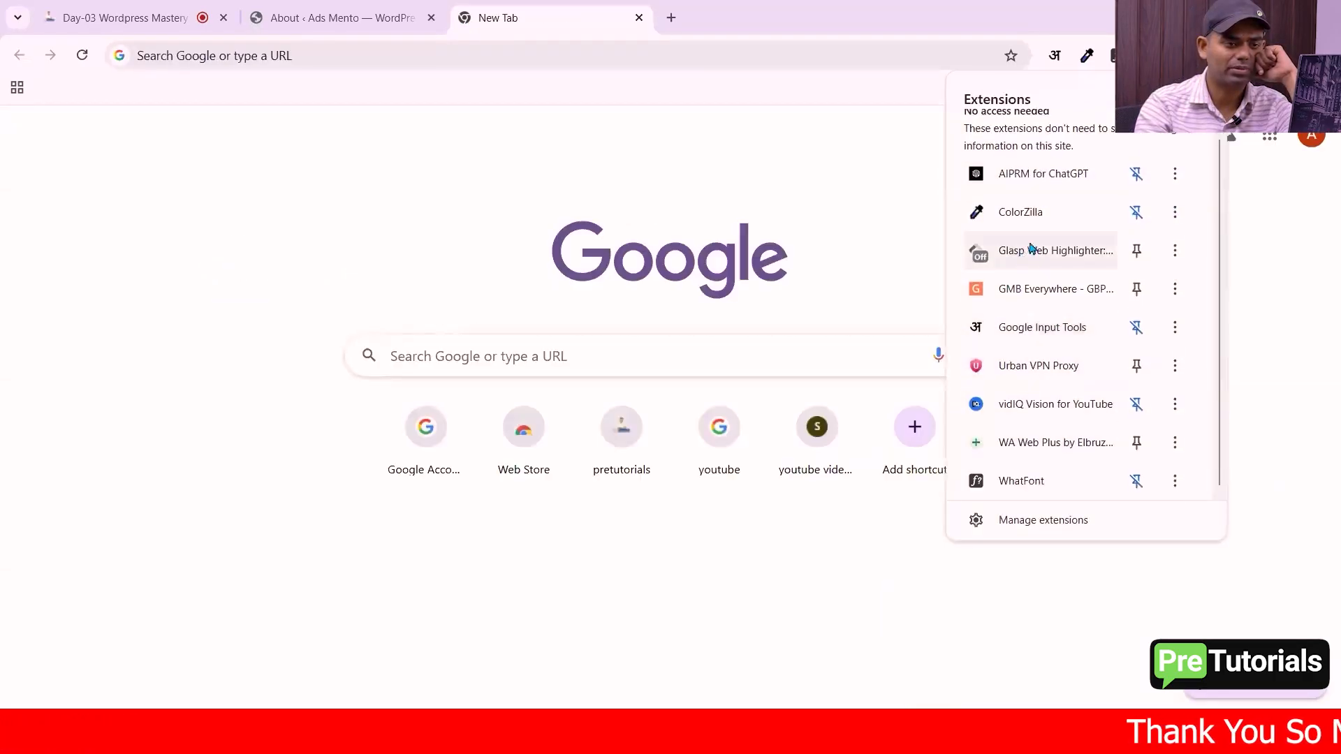
{"action": "scroll", "coordinate": [1038, 296], "scroll_direction": "down", "scroll_amount": 1}
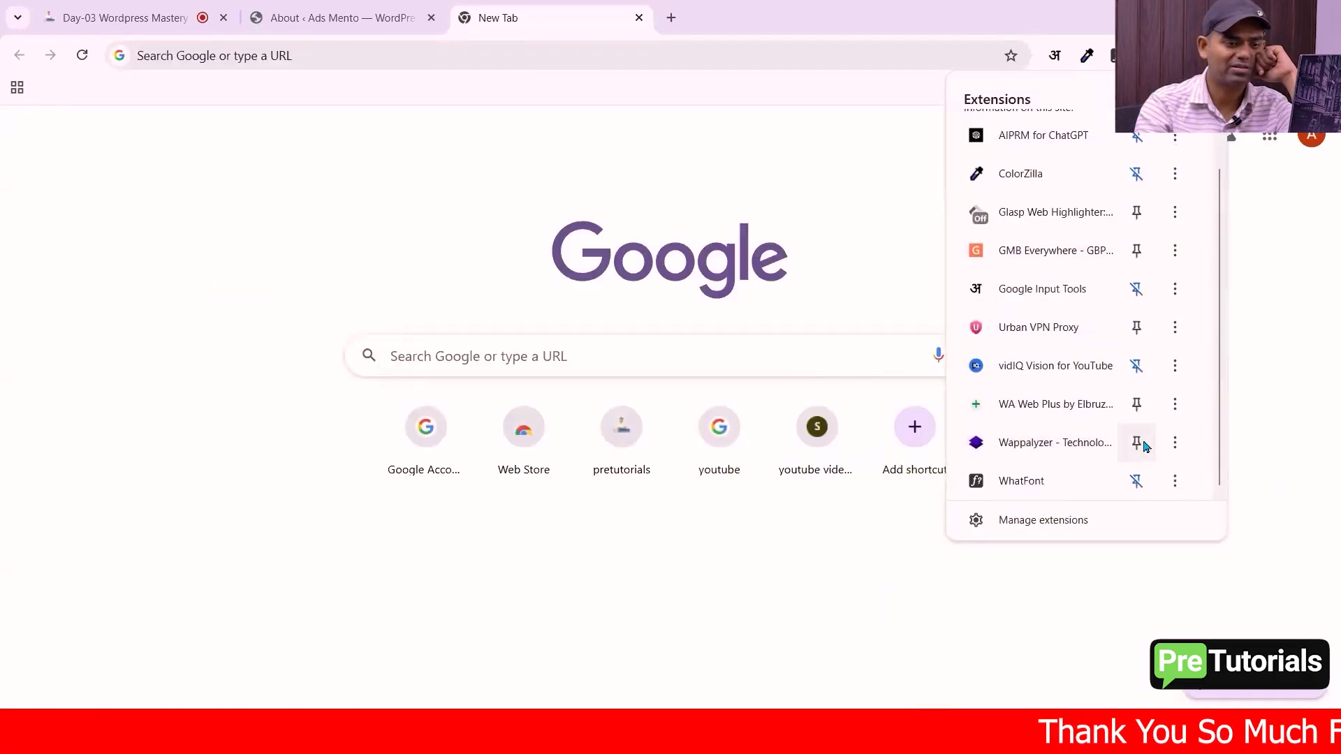
{"action": "left_click", "coordinate": [1137, 444]}
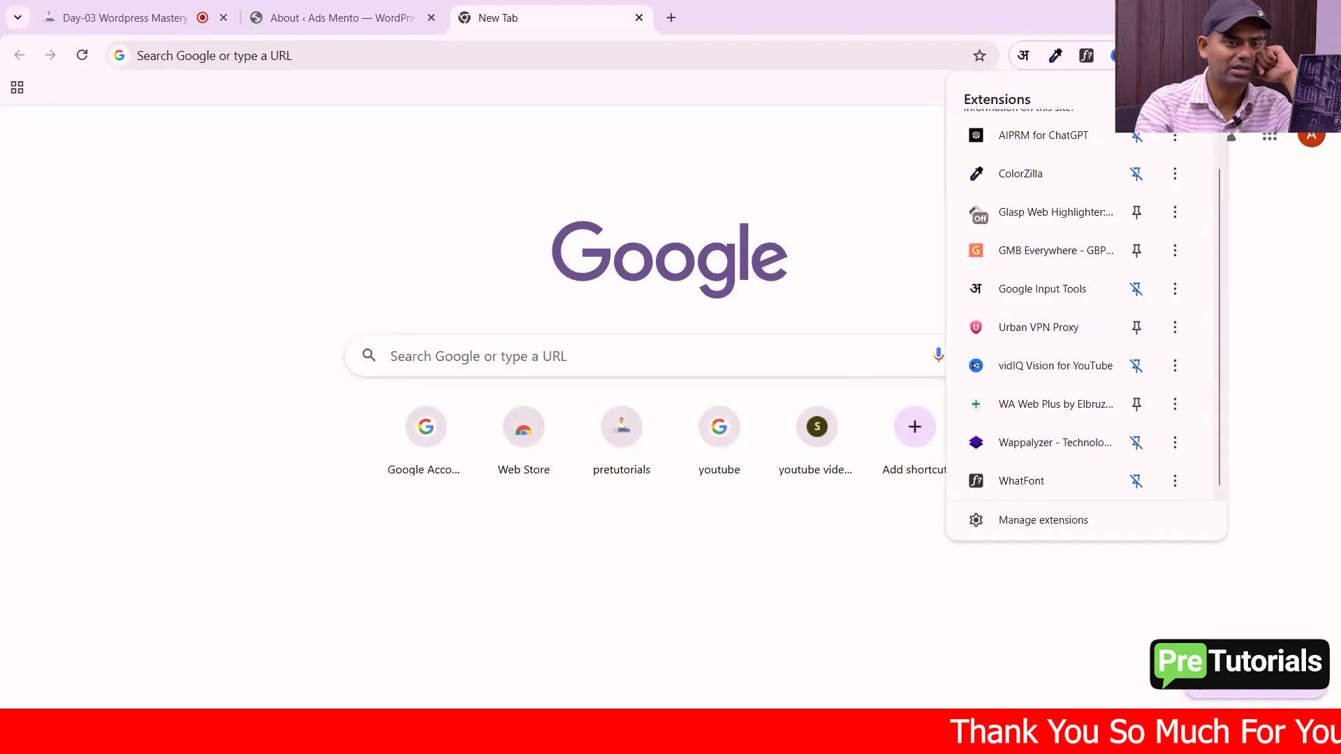